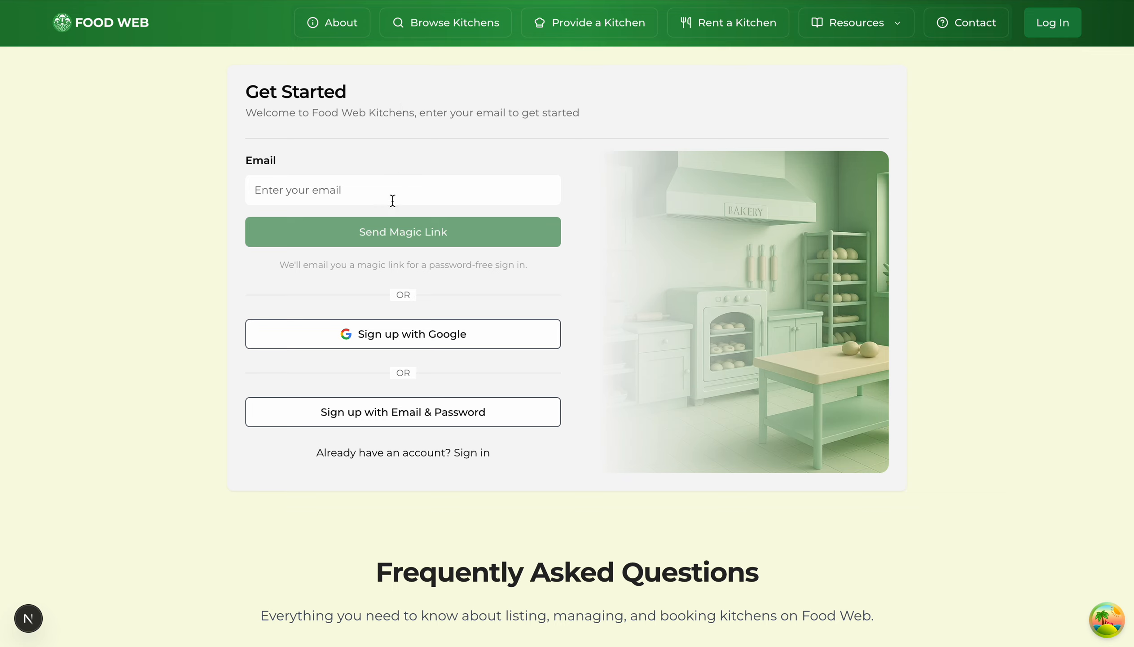
Step: Choose 'Sign up with Email & Password' to reveal the email sign-up form
{"action": "left_click", "coordinate": [335, 412]}
Step: Create the account with the sign-up email and password, accepting the terms and conditions
{"action": "scroll", "coordinate": [159, 388], "scroll_direction": "down", "scroll_amount": 5}
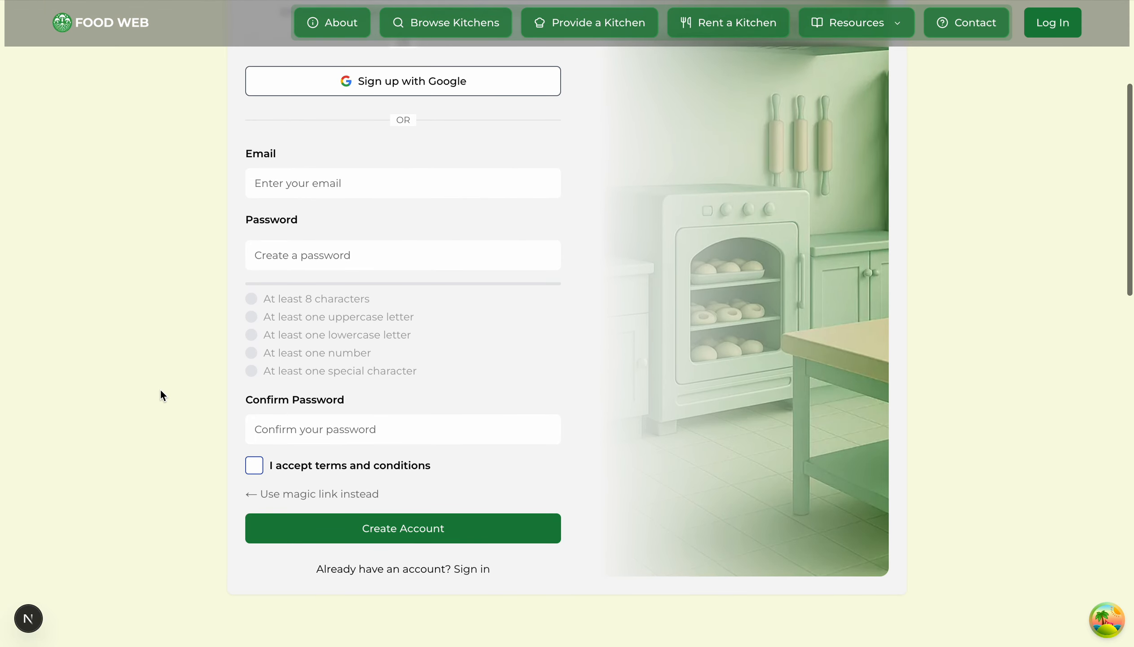
{"action": "left_click", "coordinate": [347, 178]}
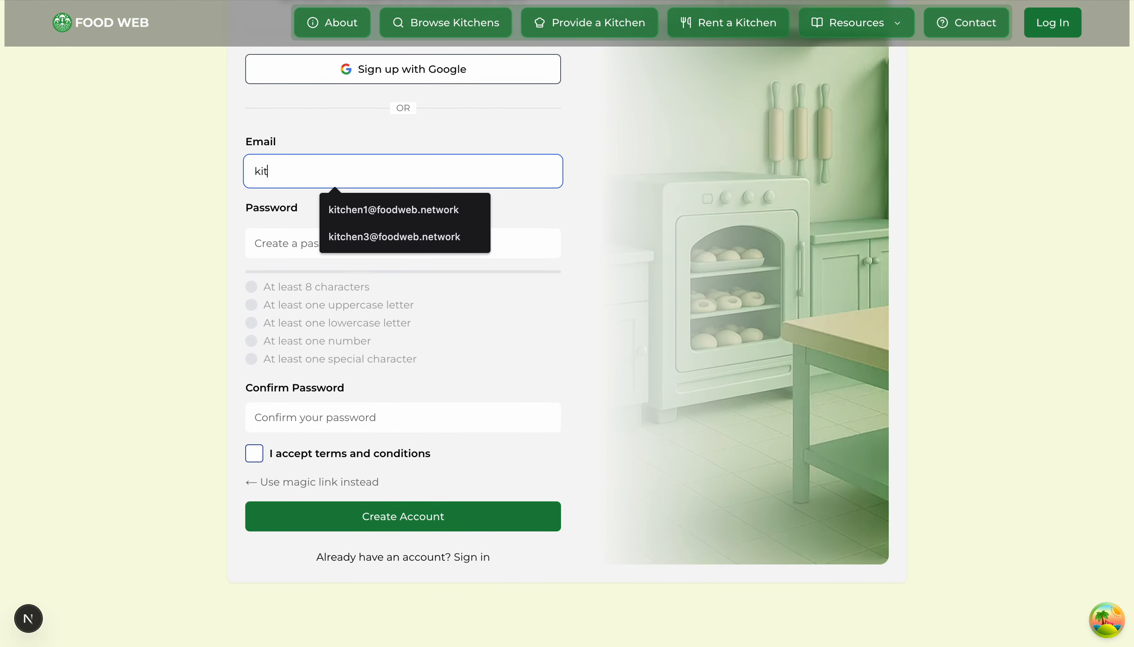
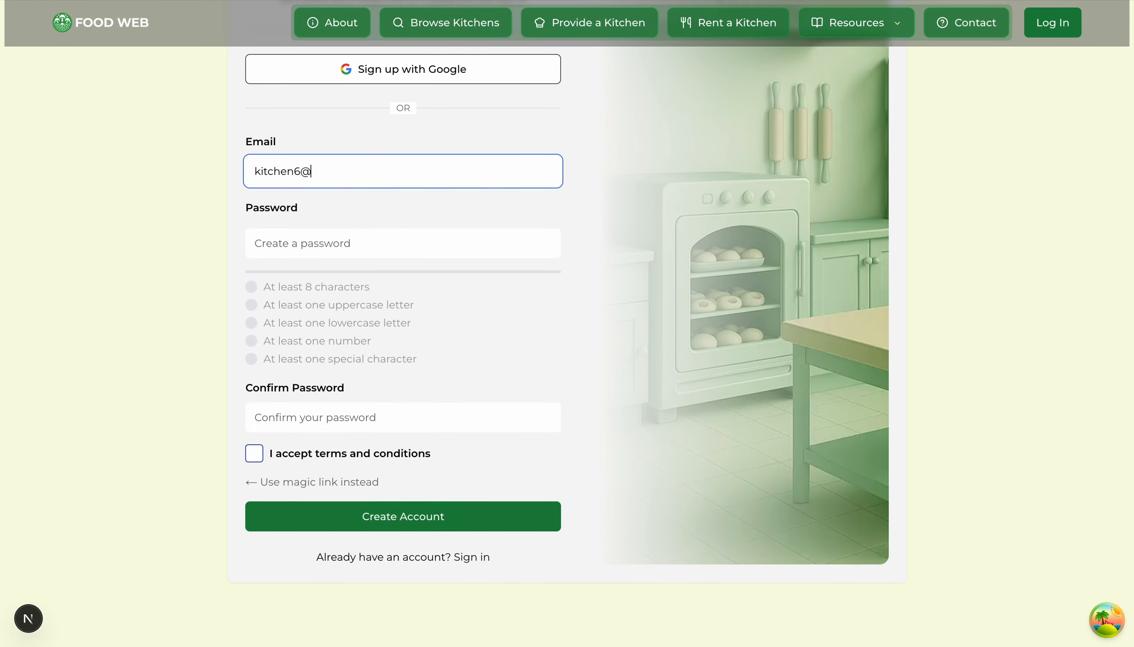
{"action": "key", "text": "Tab"}
{"action": "type", "text": "•••••••"}
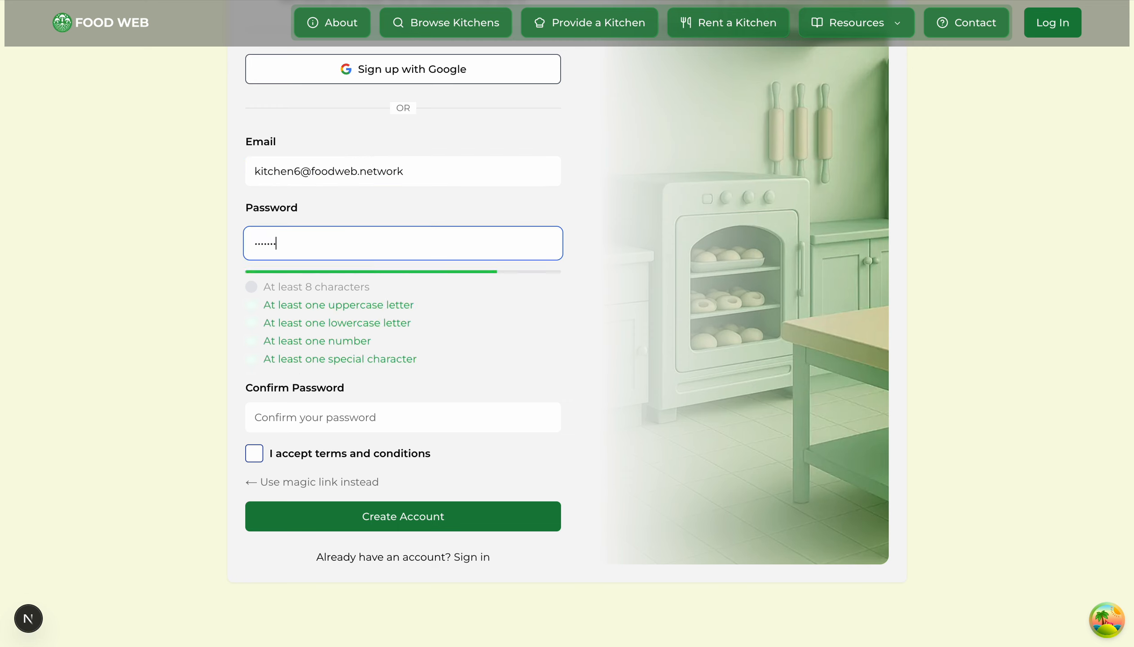
{"action": "type", "text": "••"}
{"action": "key", "text": "Tab"}
{"action": "type", "text": "•••••••••"}
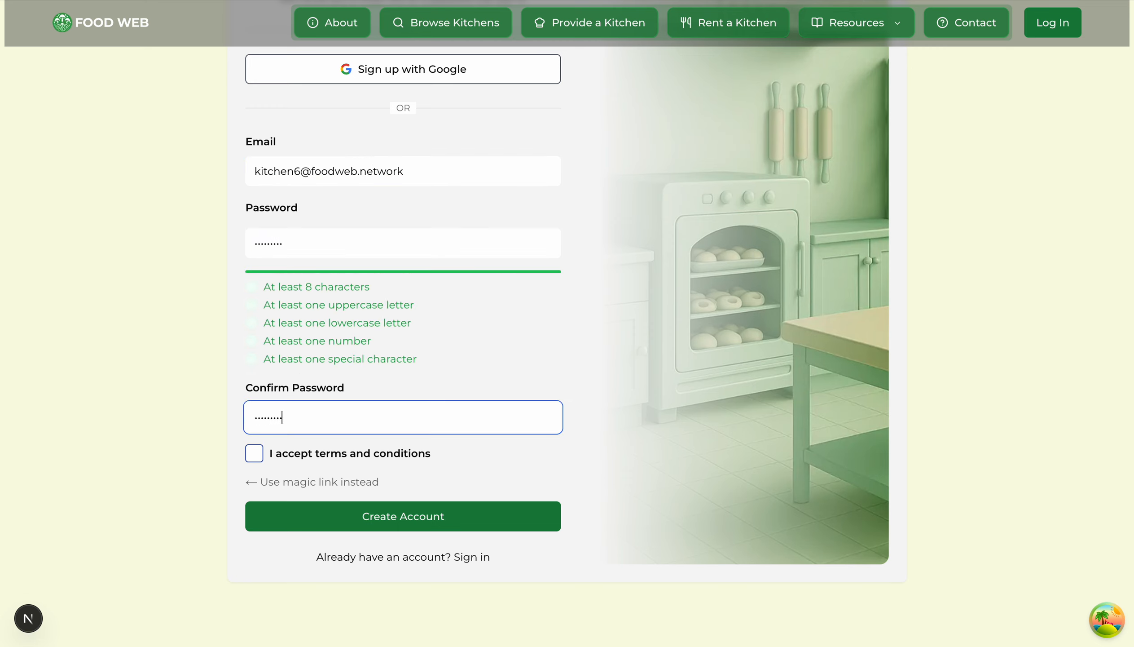
{"action": "left_click", "coordinate": [254, 453]}
{"action": "left_click", "coordinate": [419, 516]}
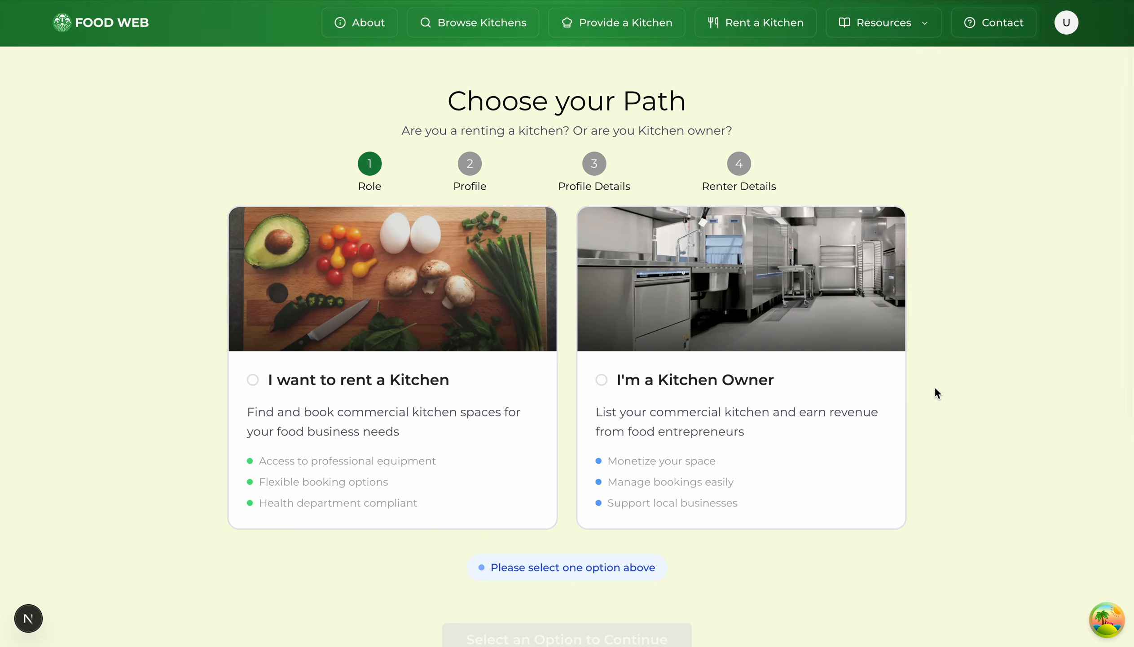
Step: Choose the Kitchen Owner role and continue to the profile step
{"action": "left_click", "coordinate": [769, 338]}
{"action": "scroll", "coordinate": [982, 330], "scroll_direction": "down", "scroll_amount": 2}
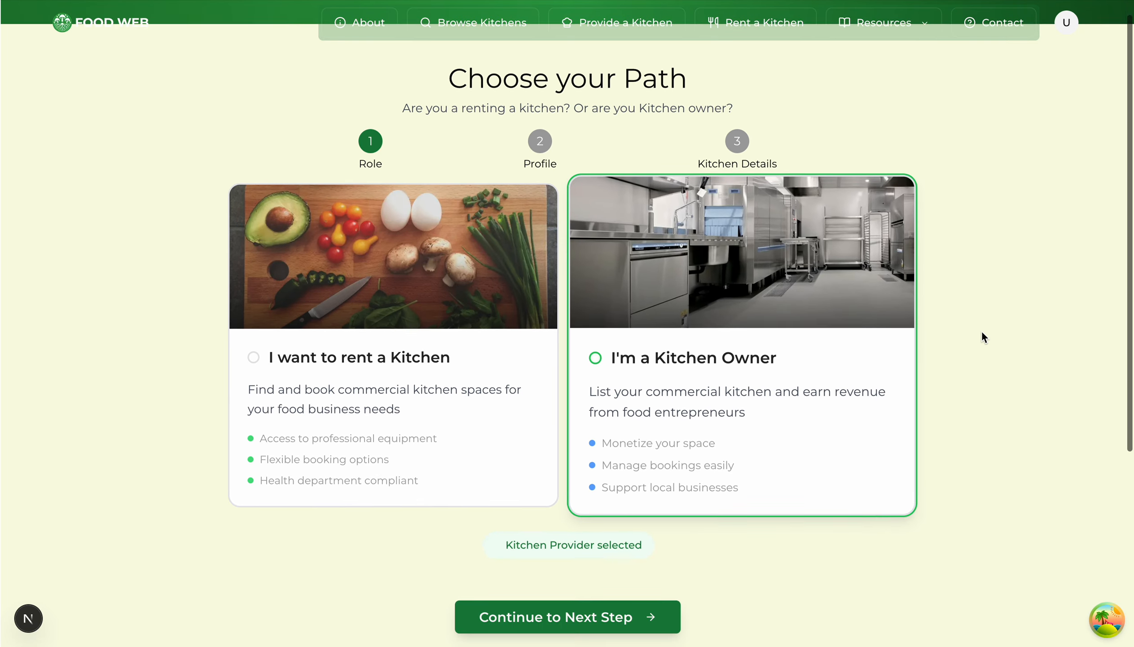
{"action": "left_click", "coordinate": [579, 592]}
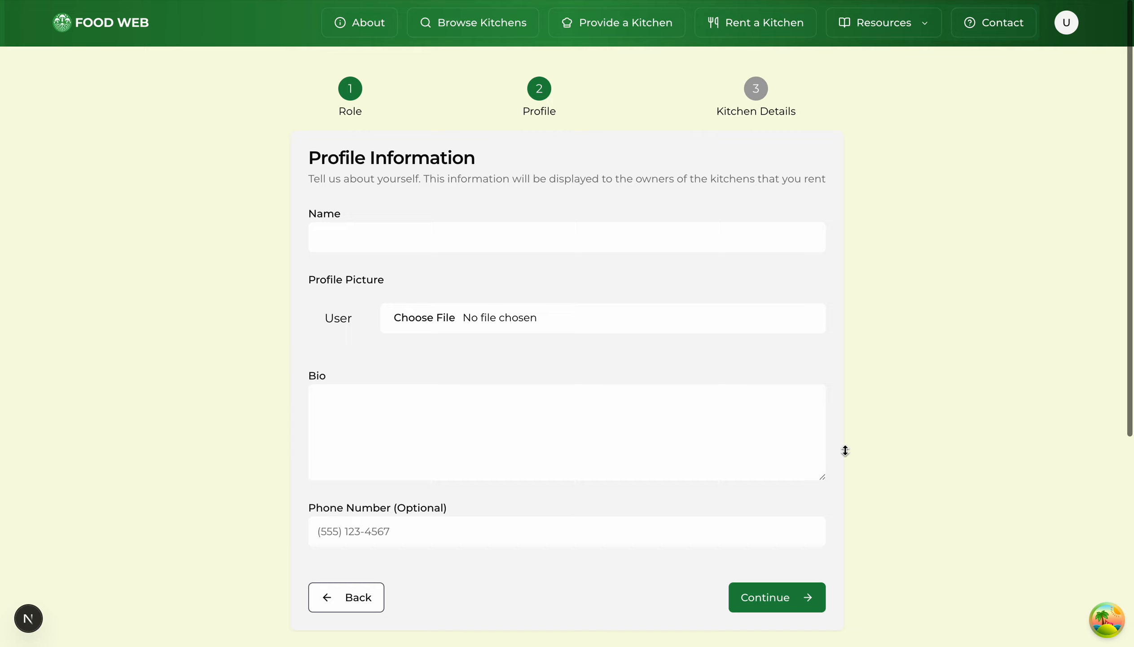
Step: Save the owner's name and bio 'I am an enthusiastic and caring Kitchen Owner.'
{"action": "left_click", "coordinate": [574, 230]}
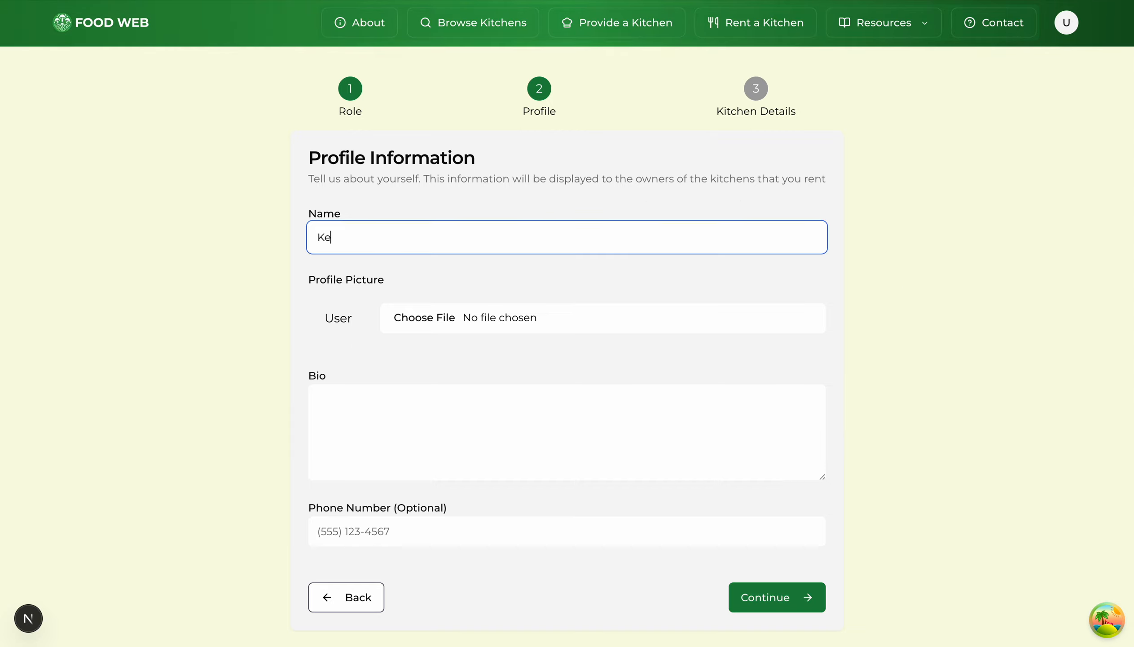
{"action": "left_click", "coordinate": [370, 459]}
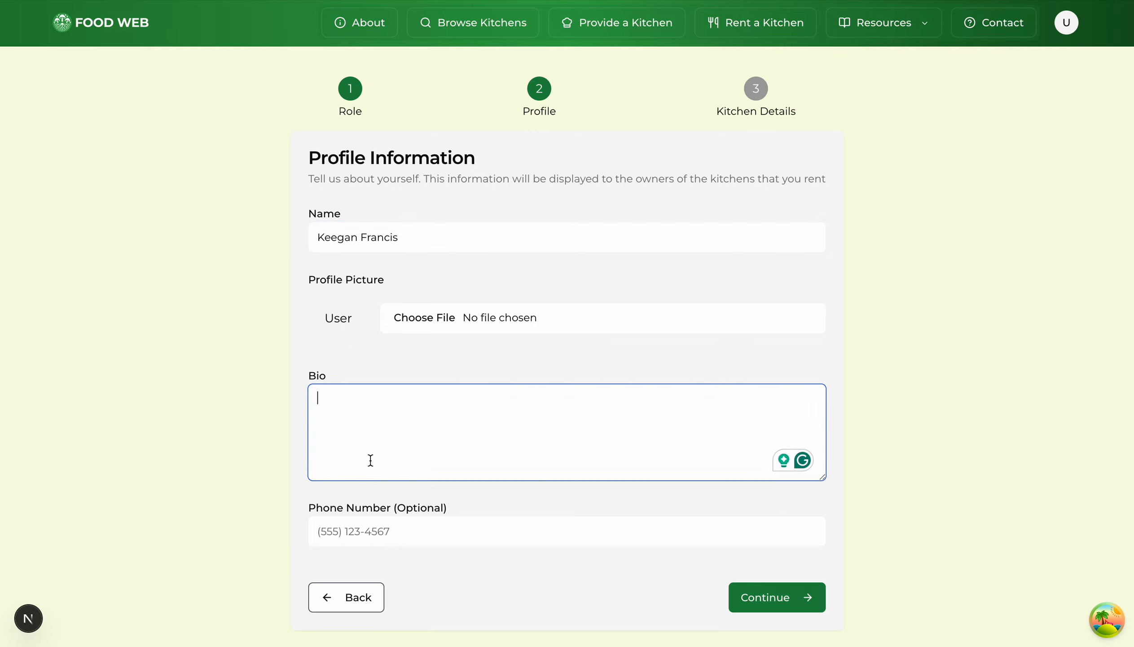
{"action": "type", "text": "I am an enthusiastic "}
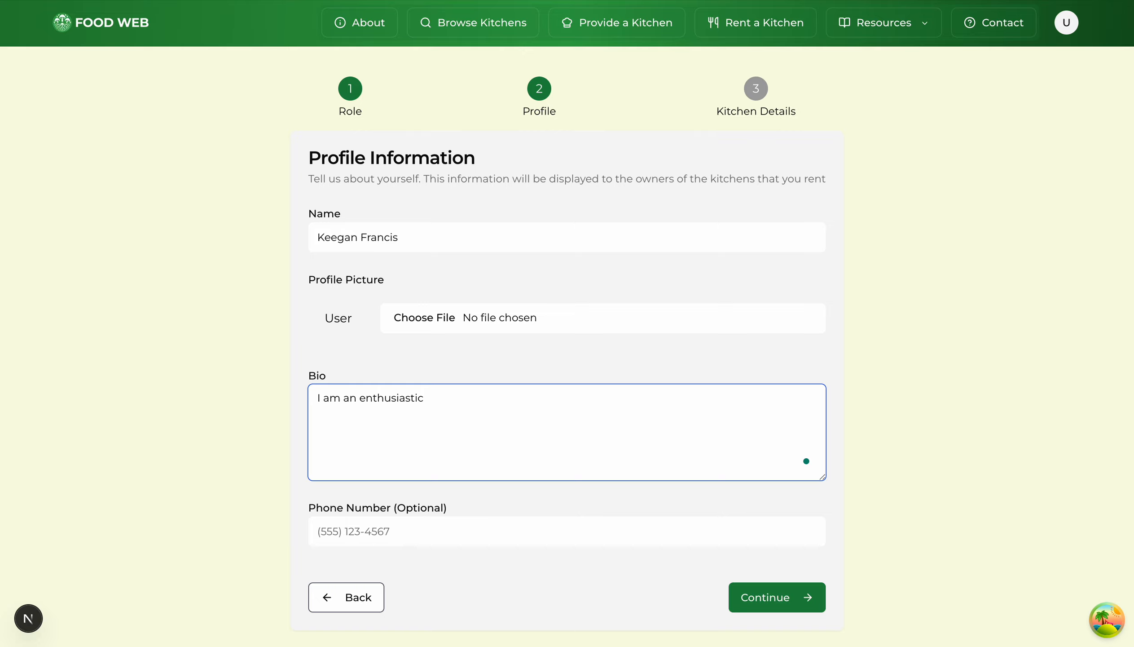
{"action": "type", "text": "and caring Kitchen Owner."}
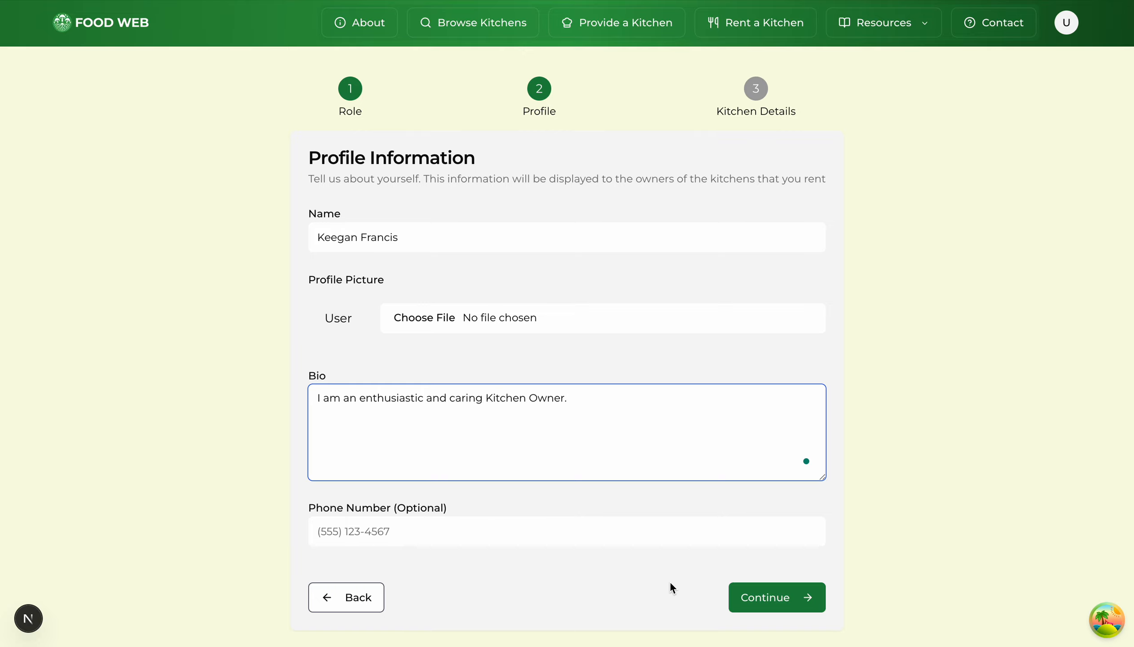
{"action": "left_click", "coordinate": [800, 599]}
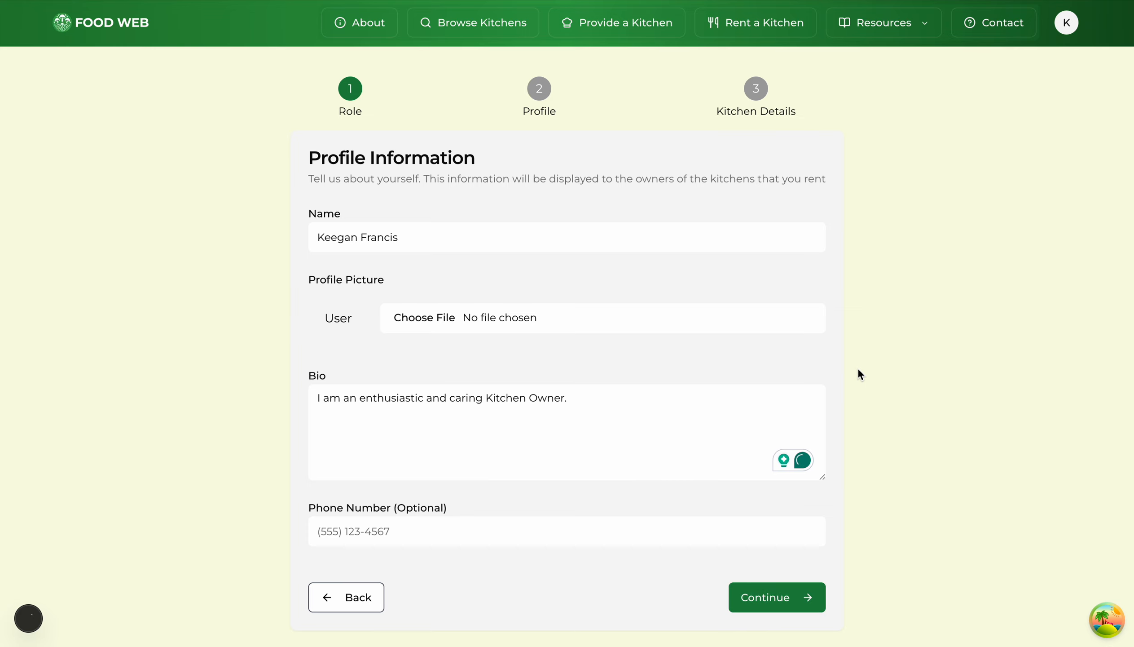
{"action": "left_click", "coordinate": [216, 406]}
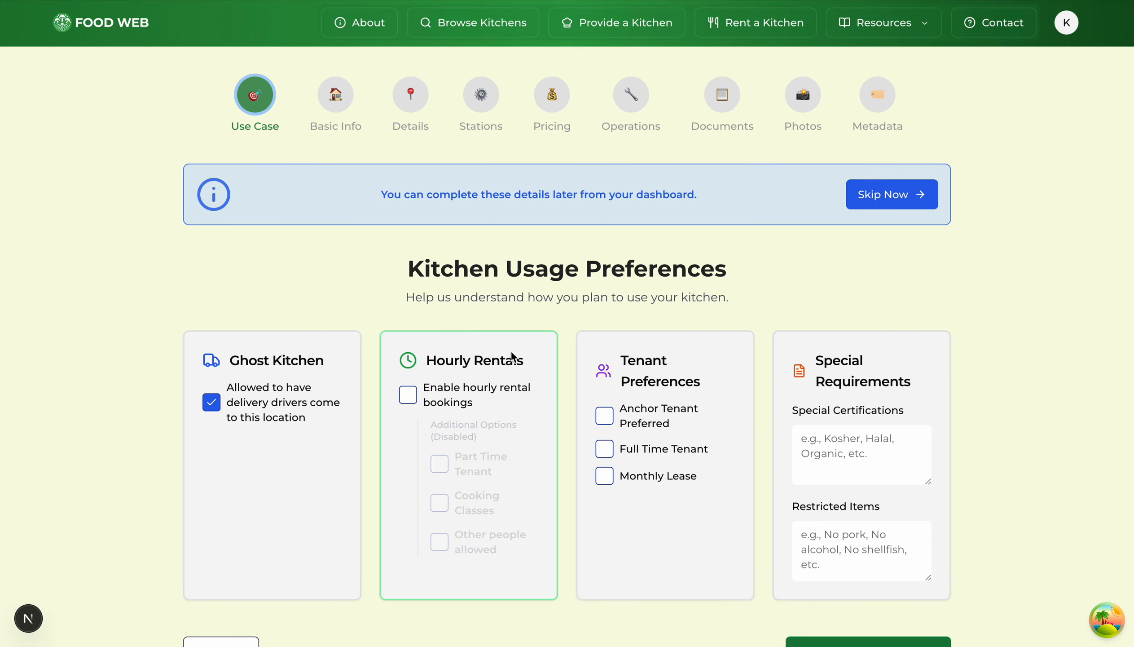
Step: Enable hourly rental bookings for part-time tenants, cooking classes and other people
{"action": "left_click", "coordinate": [408, 394]}
{"action": "left_click", "coordinate": [439, 451]}
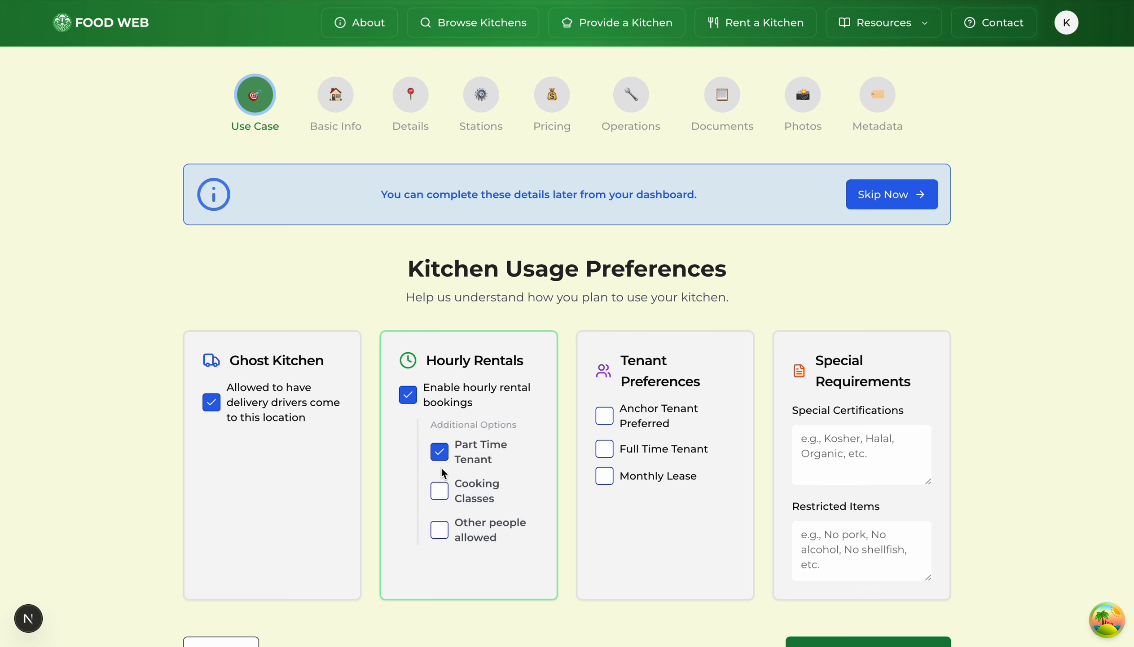
{"action": "left_click", "coordinate": [439, 489]}
{"action": "left_click", "coordinate": [440, 547]}
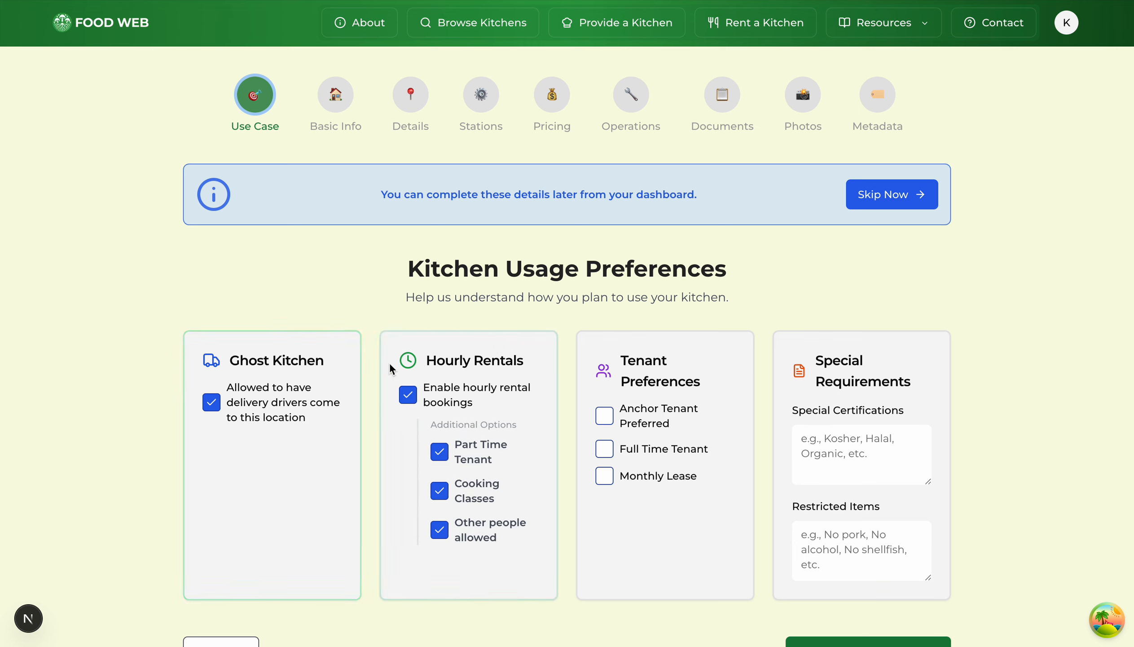
{"action": "left_click_drag", "start_coordinate": [427, 361], "coordinate": [588, 342]}
{"action": "left_click", "coordinate": [595, 321]}
Step: Leave certifications and restricted items empty, removing a Gluten entry, and proceed to Basic Info
{"action": "scroll", "coordinate": [986, 270], "scroll_direction": "down", "scroll_amount": 3}
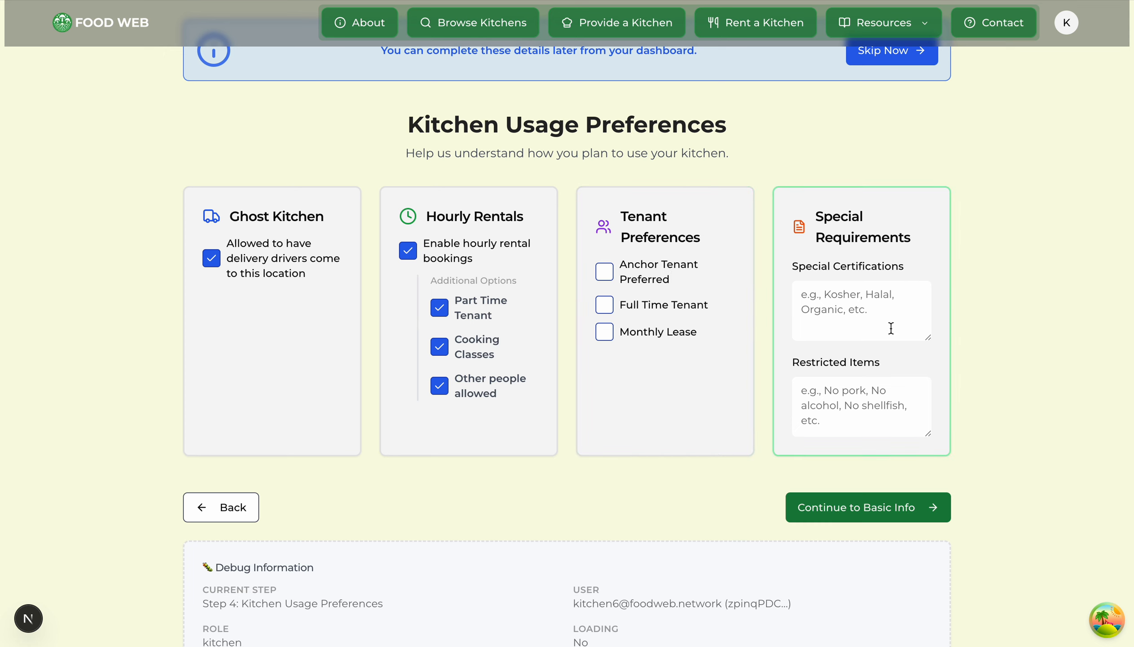
{"action": "left_click", "coordinate": [839, 312]}
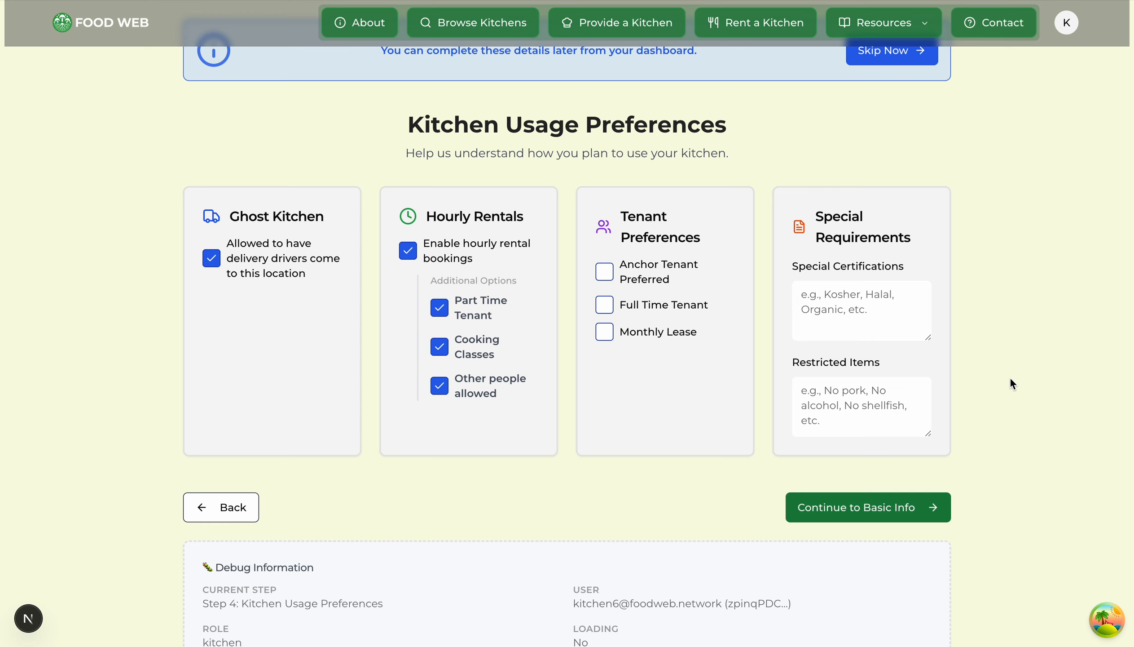
{"action": "left_click", "coordinate": [858, 405]}
{"action": "type", "text": "Gluten"}
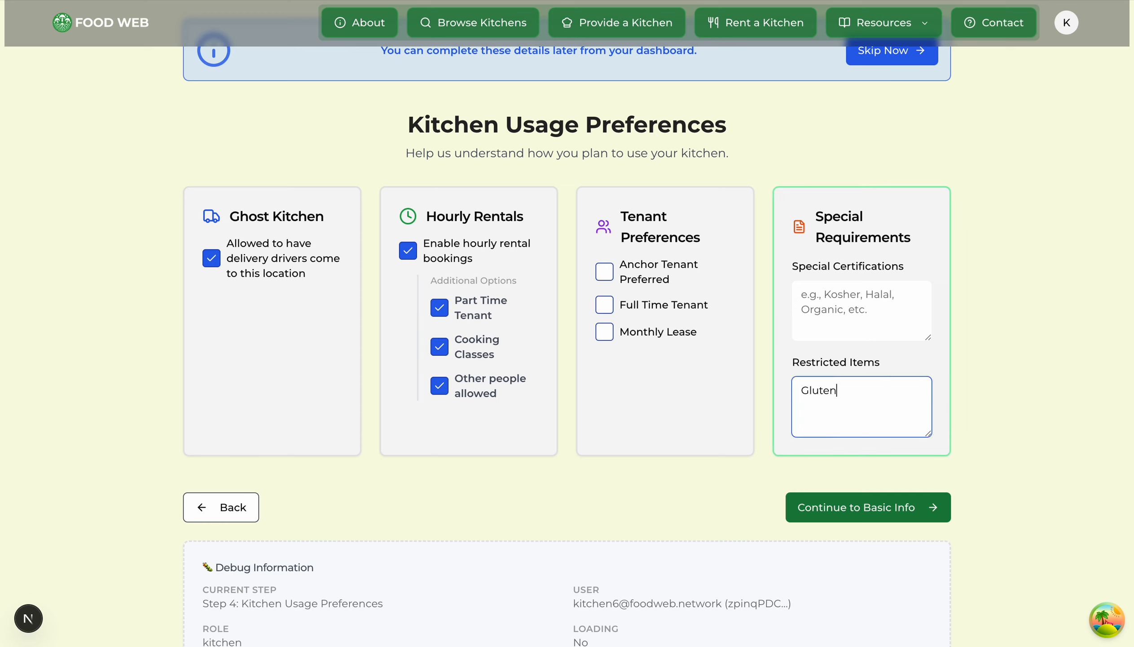
{"action": "key", "text": "ctrl+a"}
{"action": "key", "text": "BackSpace"}
{"action": "left_click", "coordinate": [1022, 393]}
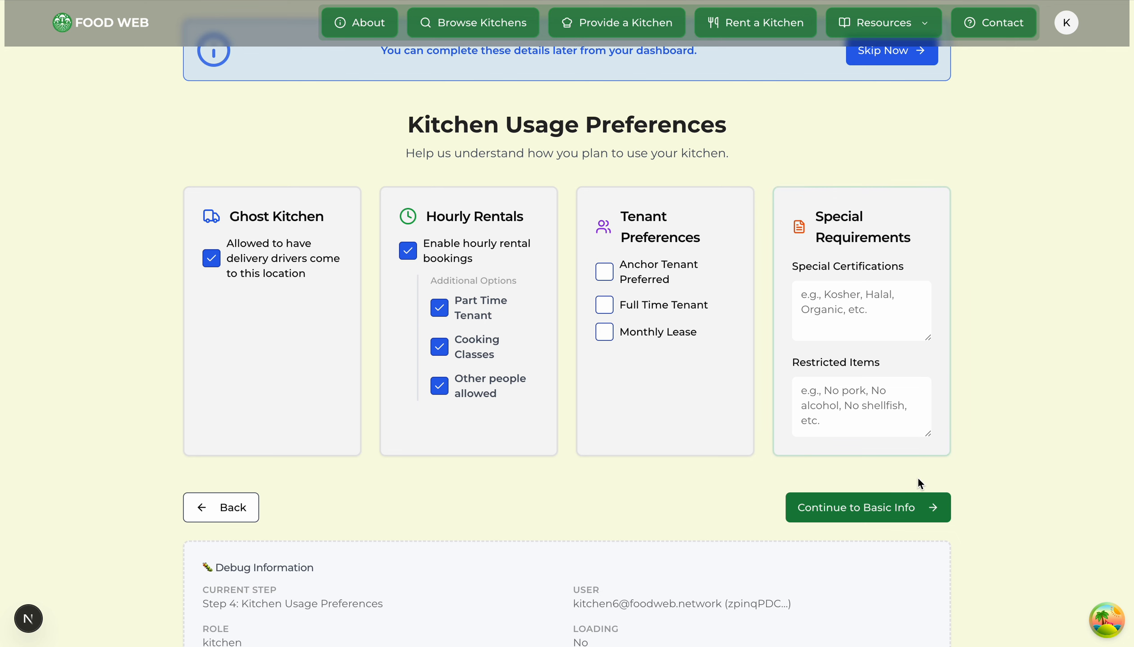
{"action": "left_click", "coordinate": [905, 508]}
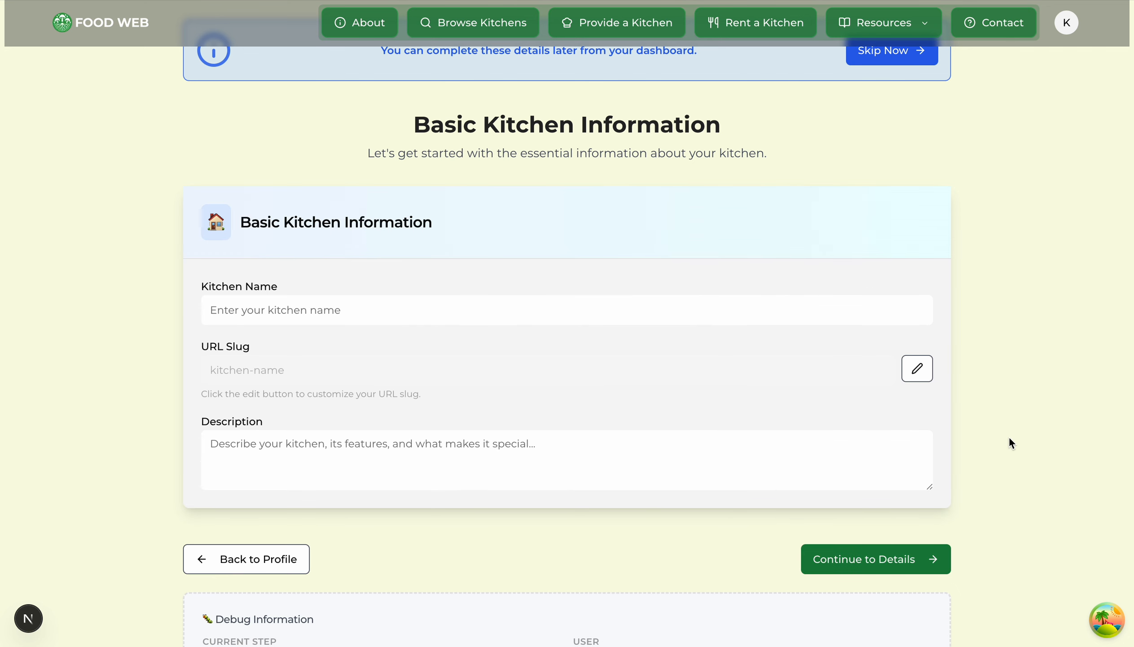
Step: Name the kitchen 'Keegans Awesome Kitchen'
{"action": "left_click", "coordinate": [334, 330]}
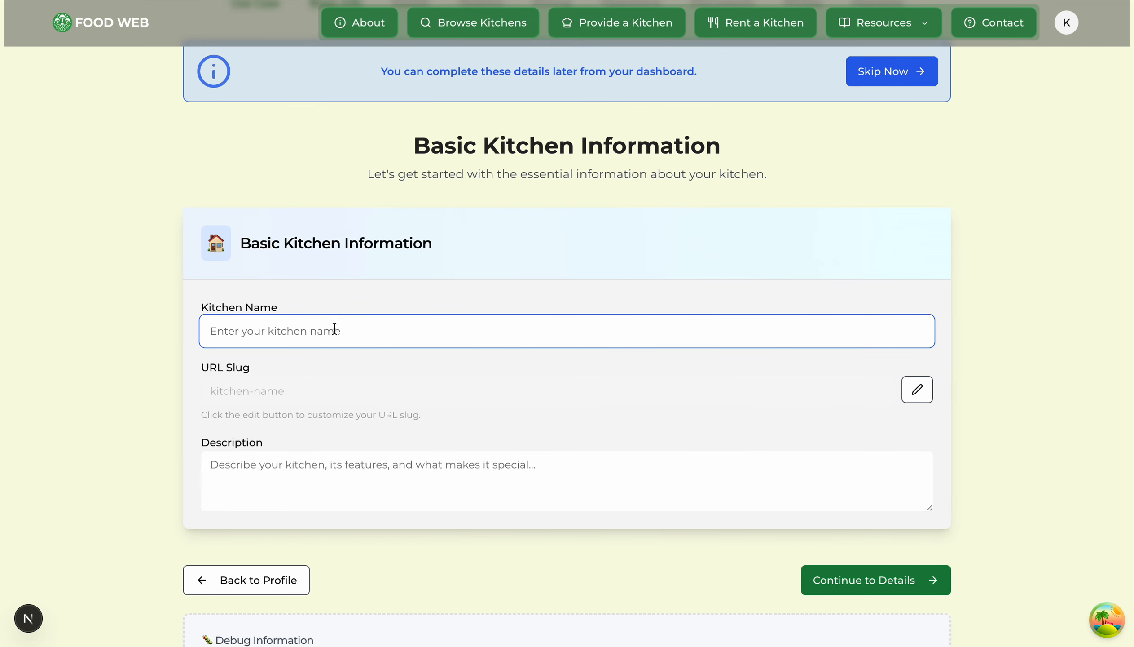
{"action": "type", "text": "Keegans "}
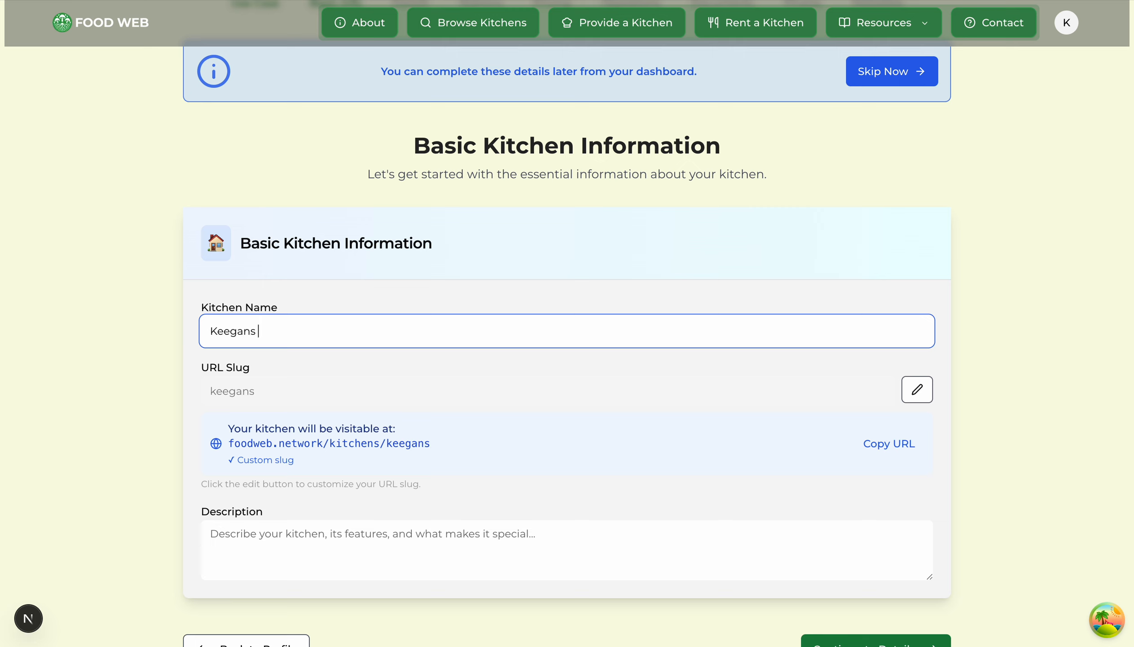
{"action": "type", "text": "Awesome Kitchen"}
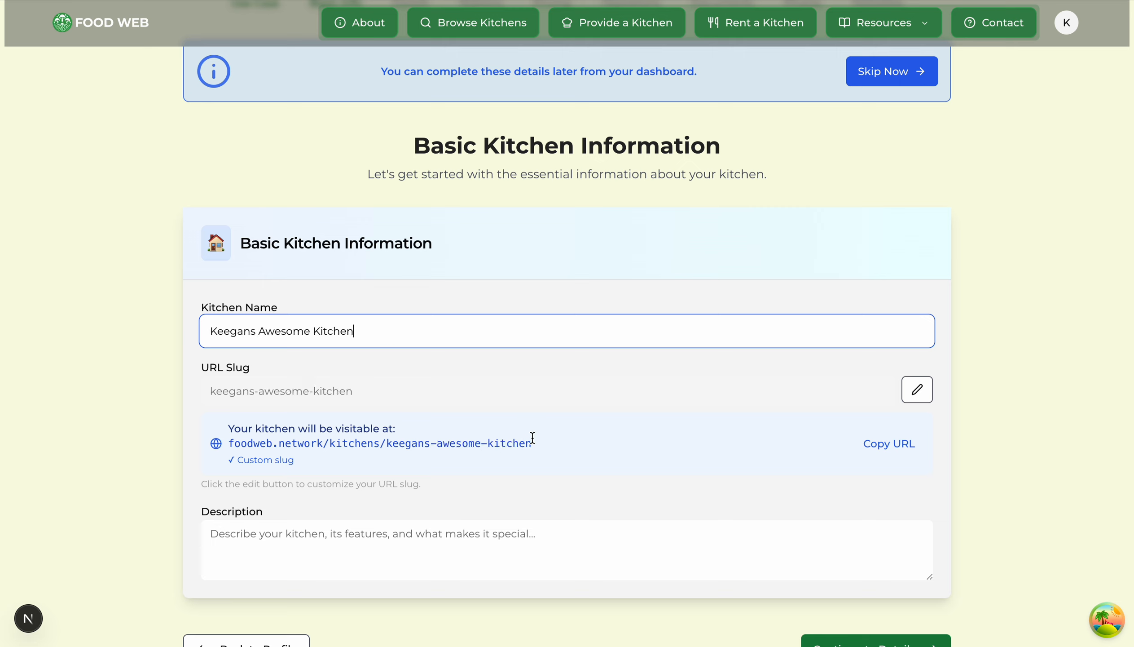
{"action": "left_click_drag", "start_coordinate": [518, 442], "coordinate": [228, 442]}
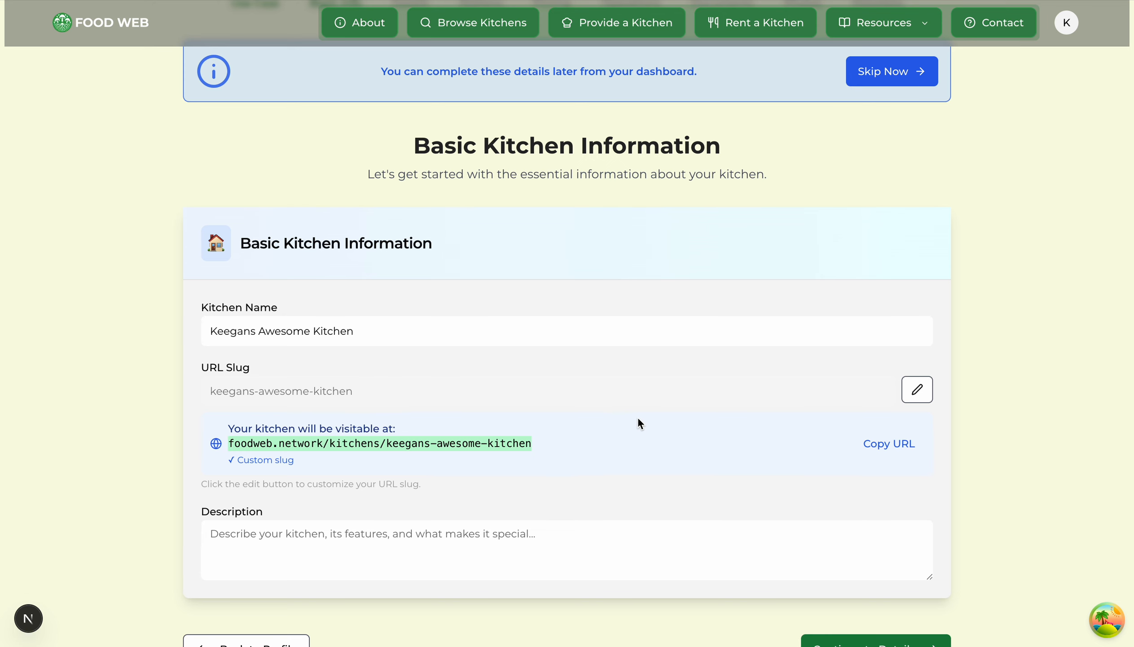
Step: Write a description about caring for renters and showing them around, then proceed to Details
{"action": "scroll", "coordinate": [638, 424], "scroll_direction": "down", "scroll_amount": 1}
{"action": "scroll", "coordinate": [588, 490], "scroll_direction": "down", "scroll_amount": 1}
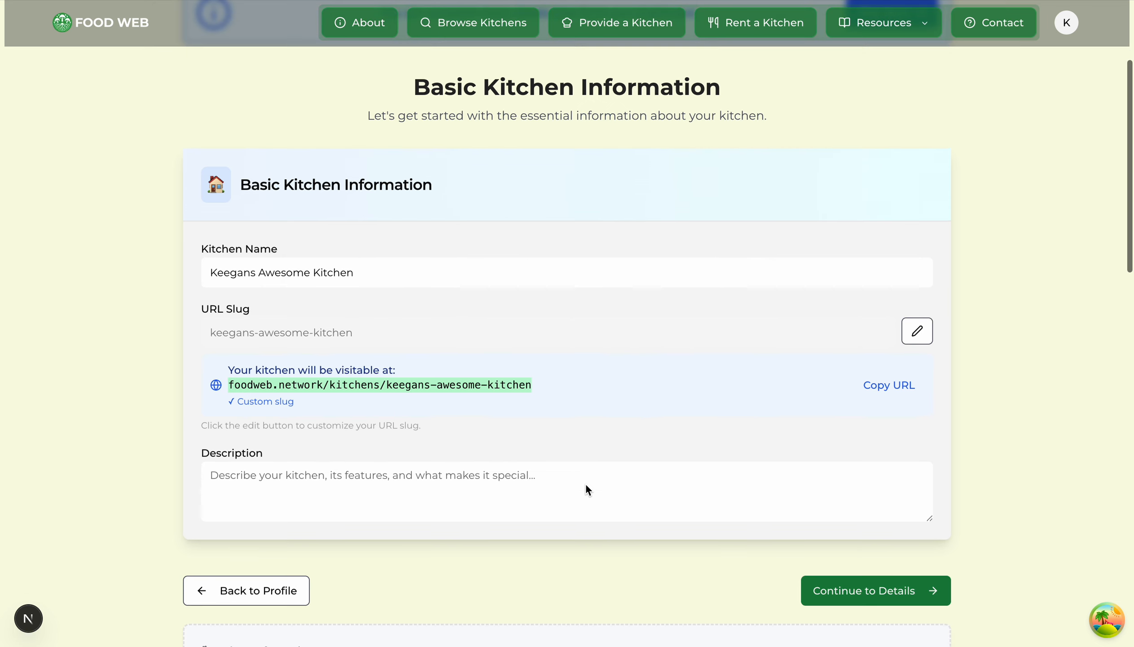
{"action": "left_click", "coordinate": [549, 489]}
{"action": "scroll", "coordinate": [549, 489], "scroll_direction": "down", "scroll_amount": 1}
{"action": "type", "text": "I"}
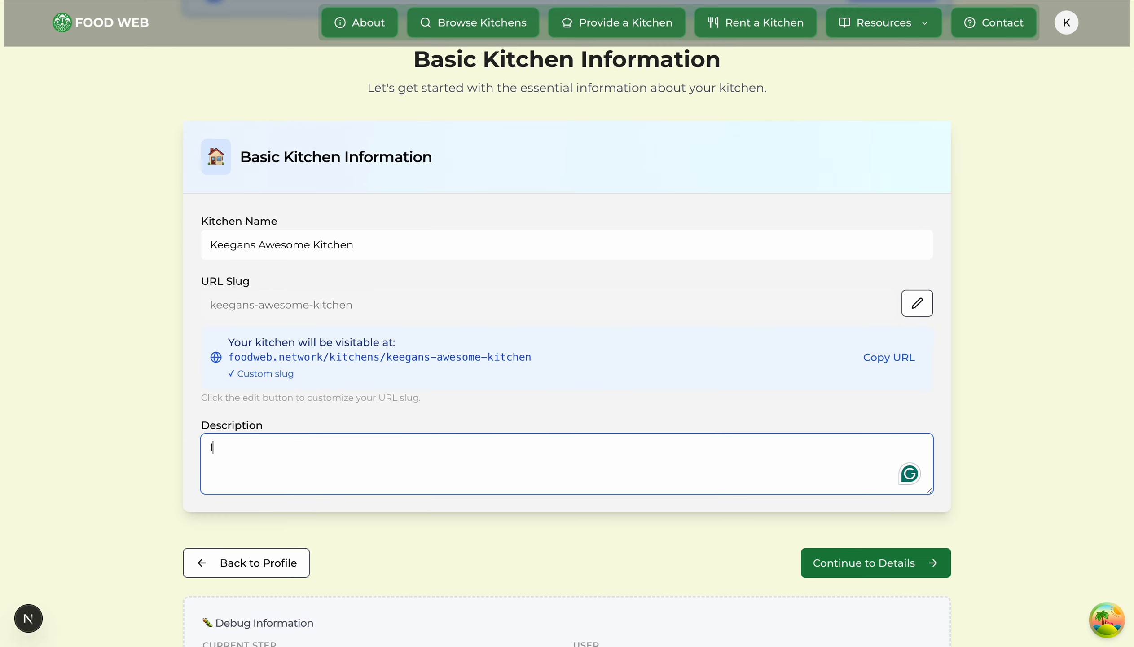
{"action": "type", "text": " care a lot about"}
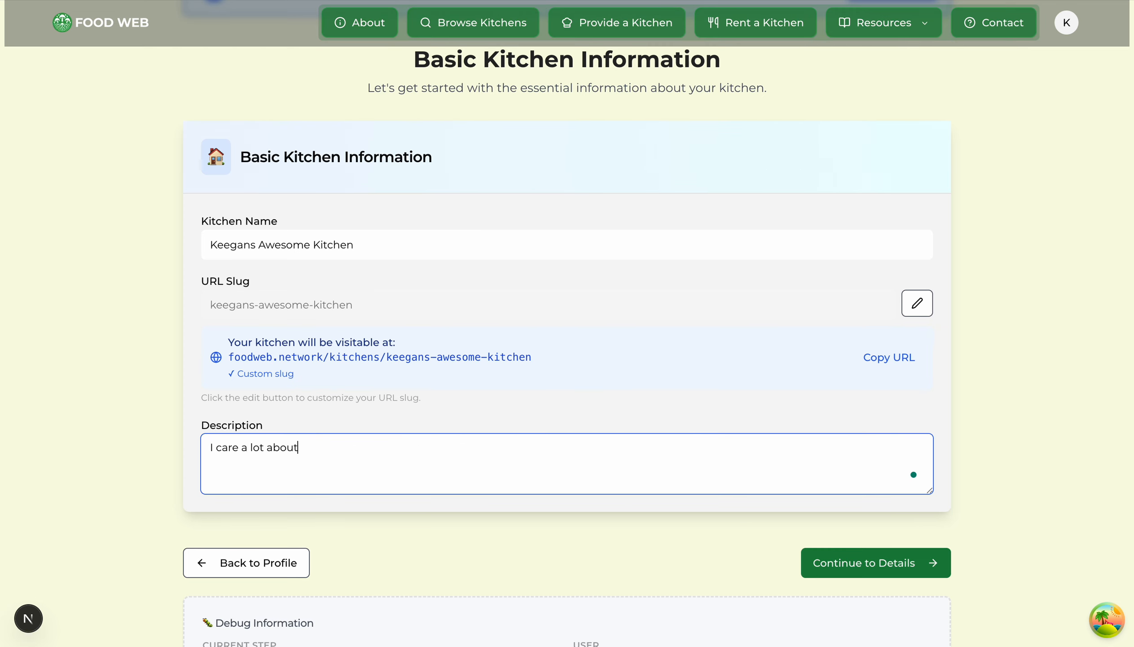
{"action": "type", "text": " my renters. I will show up and show "}
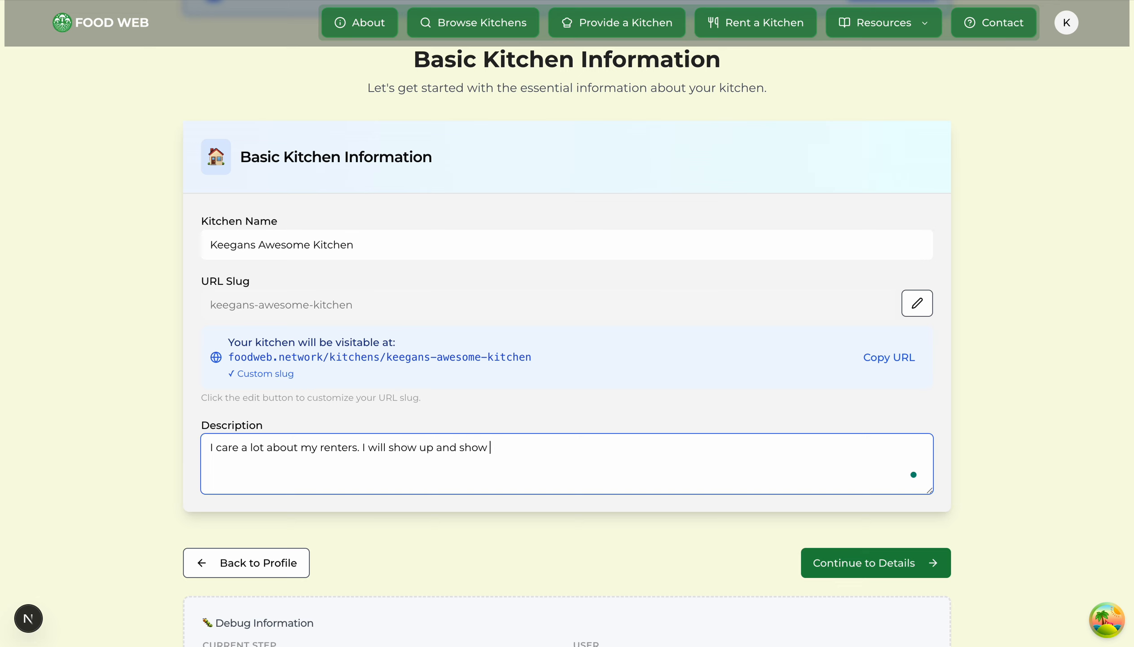
{"action": "type", "text": "you around when arrive. Lets cook!"}
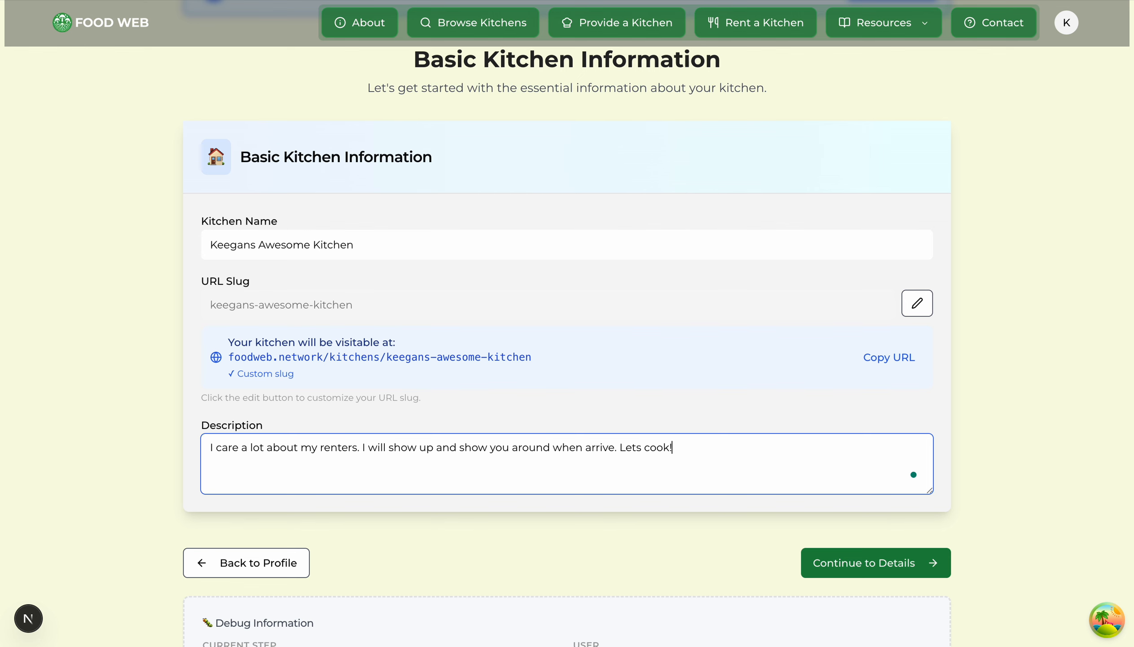
{"action": "left_click", "coordinate": [934, 571]}
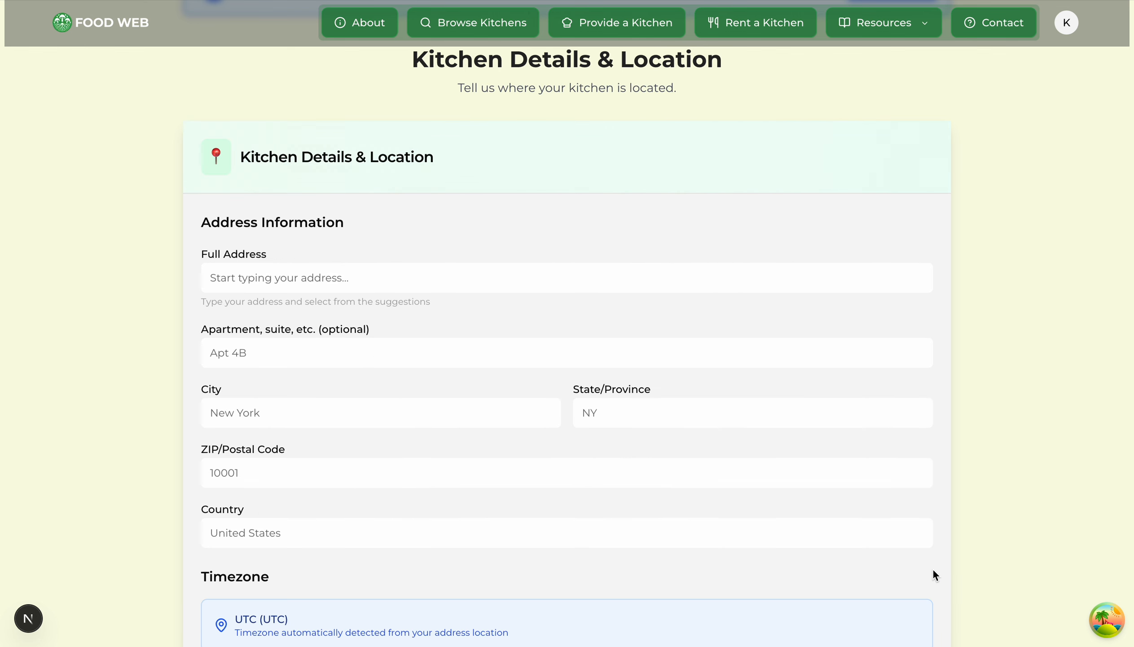
Step: Set the kitchen's address from the Lower Water Street, Halifax suggestion with Halifax (AST) timezone
{"action": "left_click", "coordinate": [459, 278]}
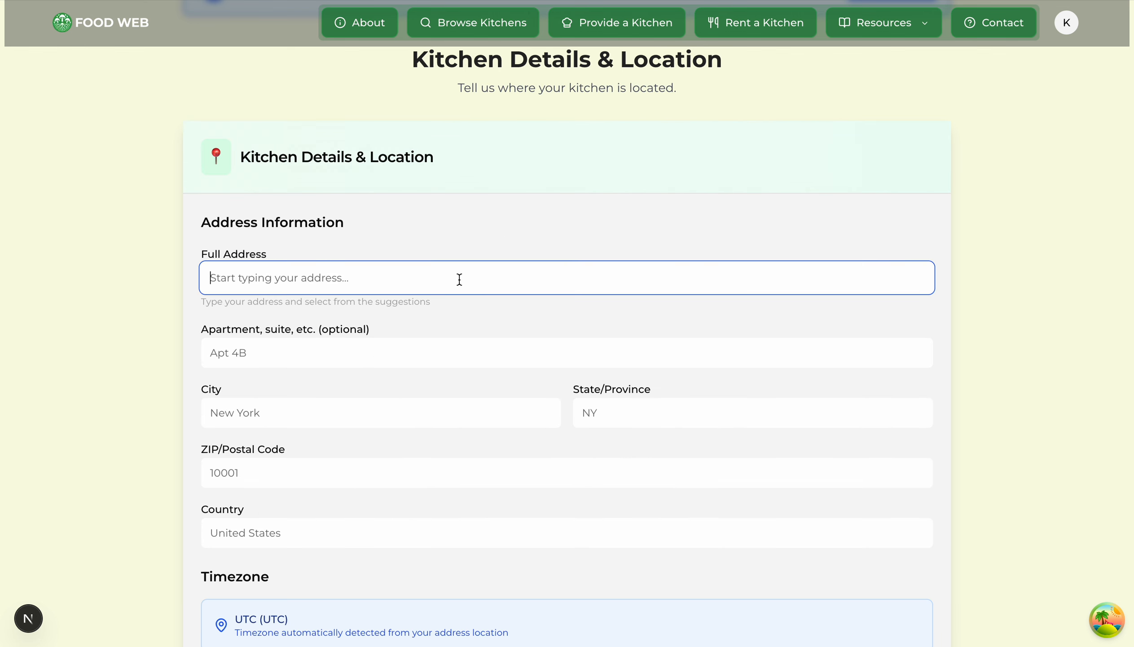
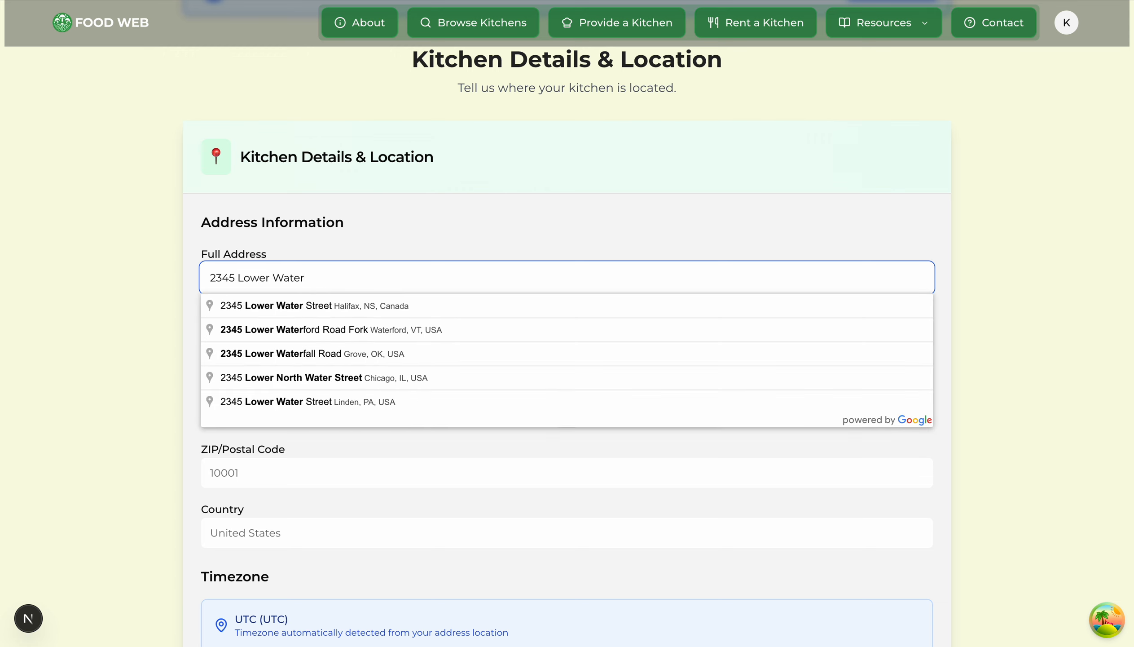
{"action": "left_click", "coordinate": [391, 308]}
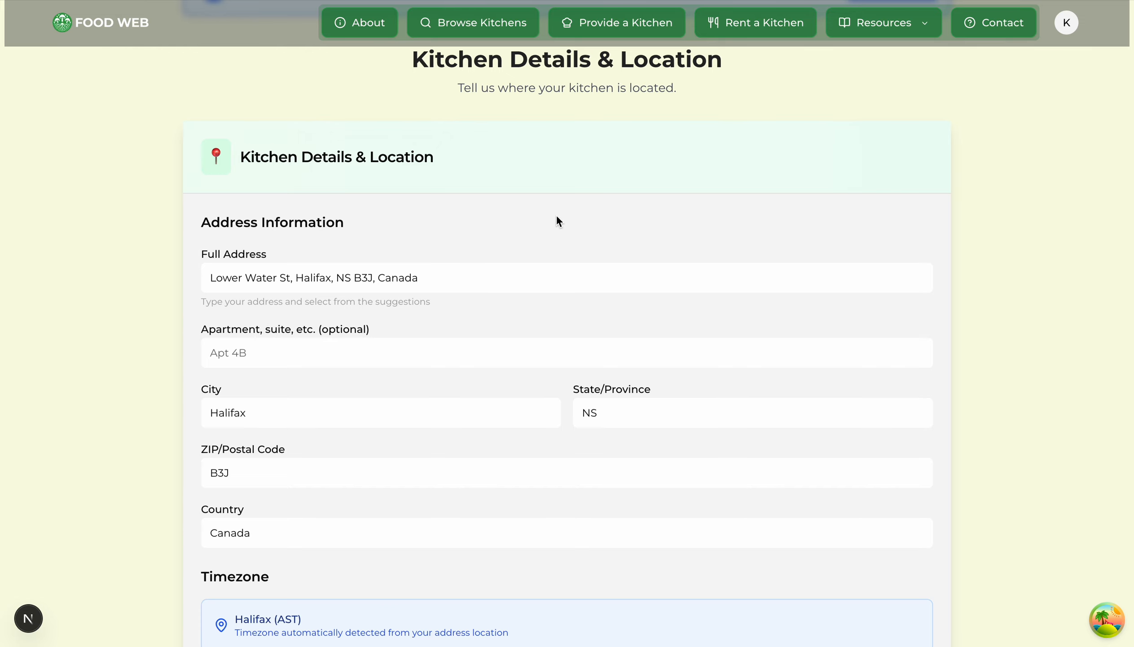
{"action": "scroll", "coordinate": [110, 256], "scroll_direction": "down", "scroll_amount": 10}
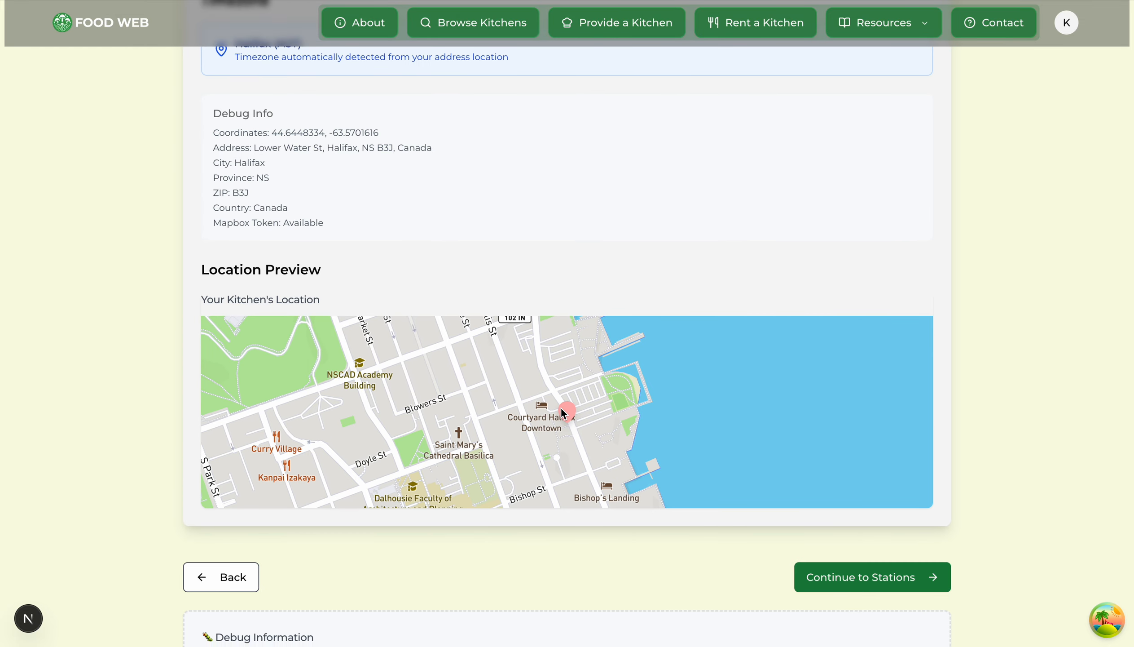
{"action": "scroll", "coordinate": [85, 374], "scroll_direction": "up", "scroll_amount": 1}
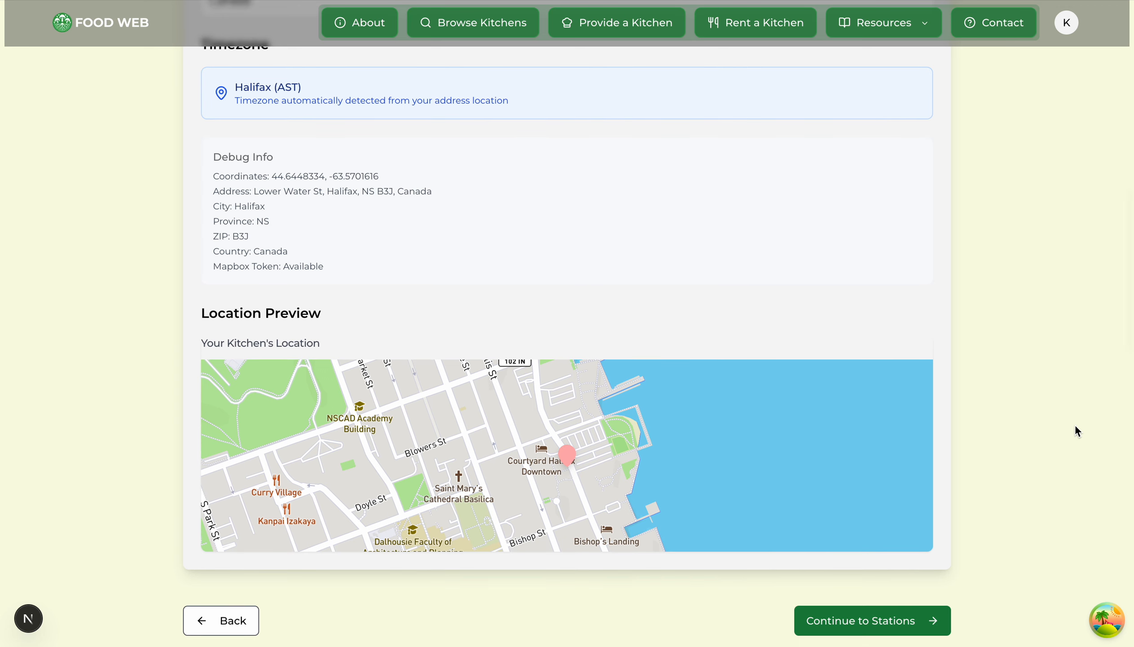
{"action": "scroll", "coordinate": [1075, 424], "scroll_direction": "down", "scroll_amount": 1}
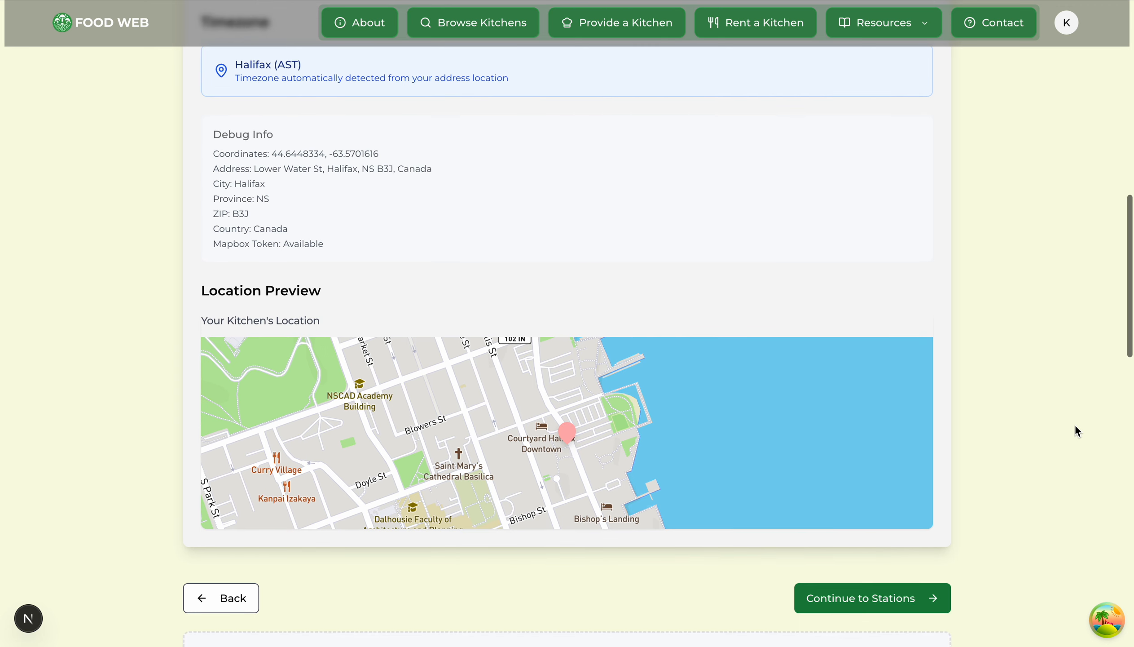
{"action": "left_click", "coordinate": [932, 601]}
Step: Make the kitchen a single station and edit the Main Kitchen station
{"action": "left_click", "coordinate": [461, 424]}
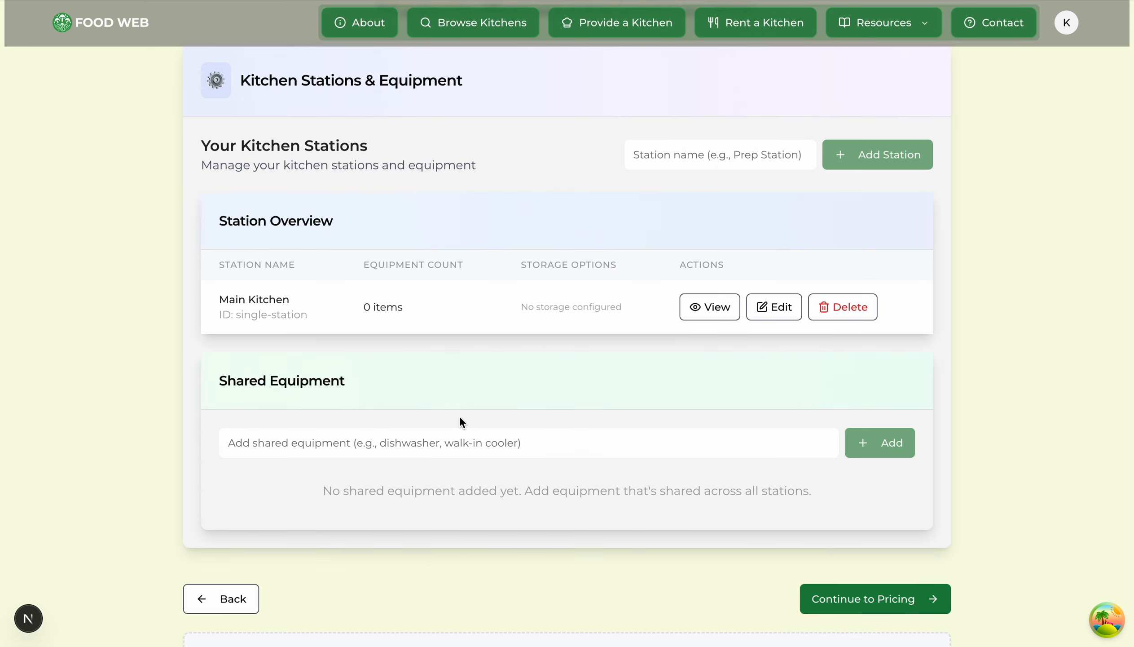
{"action": "scroll", "coordinate": [474, 305], "scroll_direction": "up", "scroll_amount": 1}
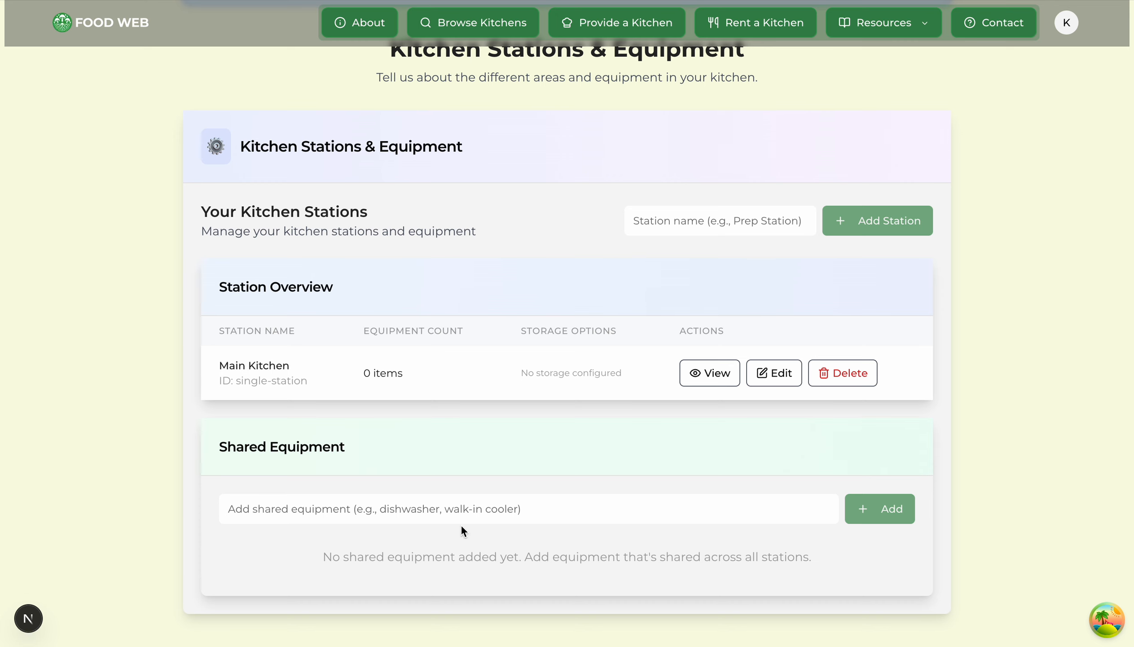
{"action": "left_click", "coordinate": [771, 377]}
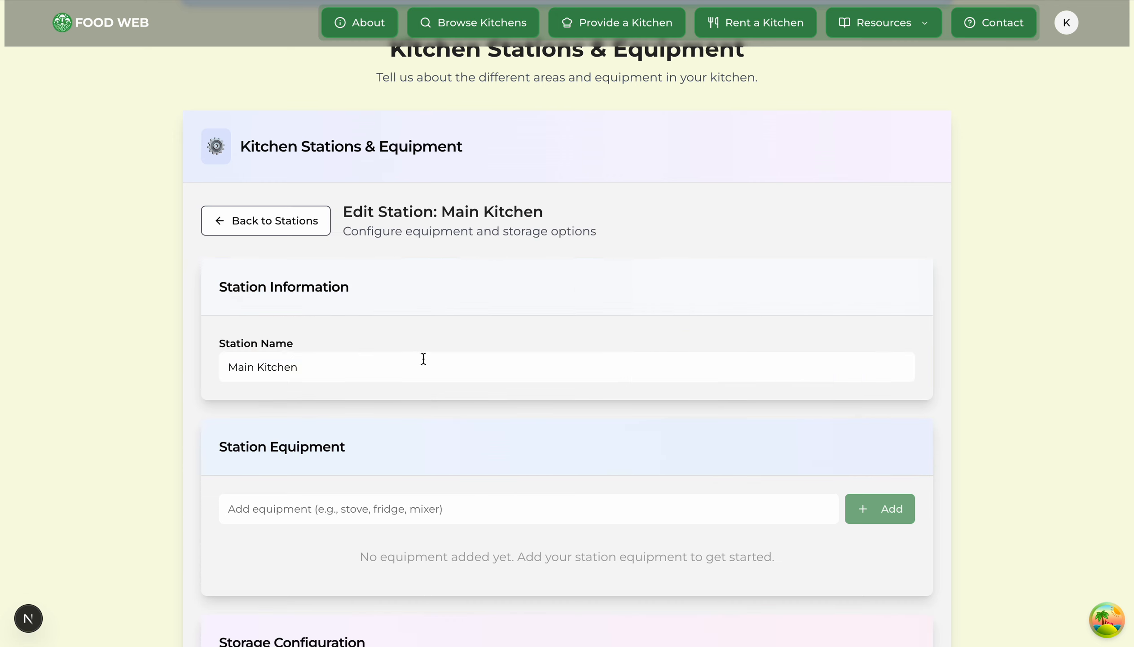
Step: Add stove, fridge, mixer, blender, oven and cutting board as Main Kitchen equipment
{"action": "scroll", "coordinate": [235, 336], "scroll_direction": "down", "scroll_amount": 2}
{"action": "triple_click", "coordinate": [337, 279]}
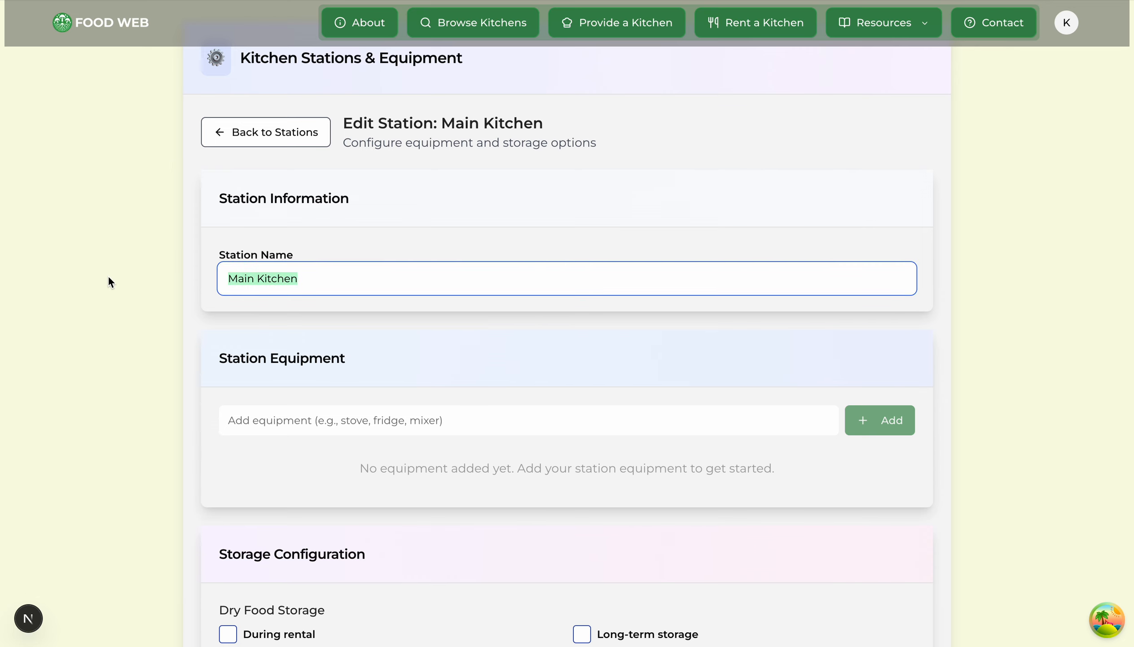
{"action": "left_click", "coordinate": [182, 287]}
{"action": "scroll", "coordinate": [183, 286], "scroll_direction": "down", "scroll_amount": 1}
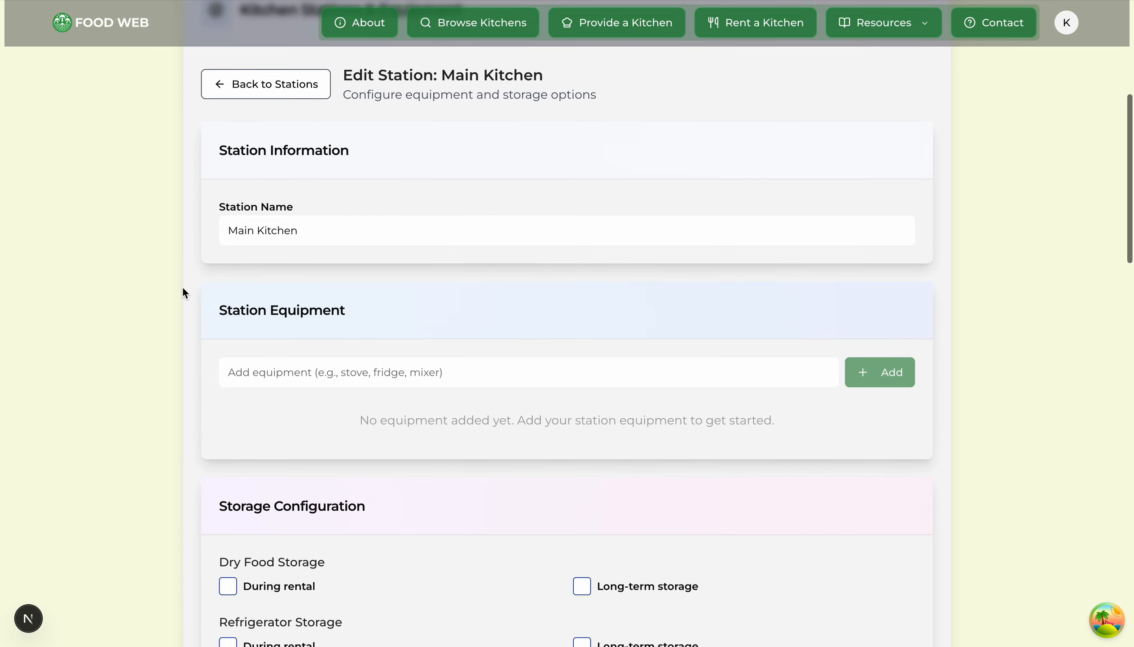
{"action": "left_click", "coordinate": [388, 373]}
{"action": "type", "text": "stove"}
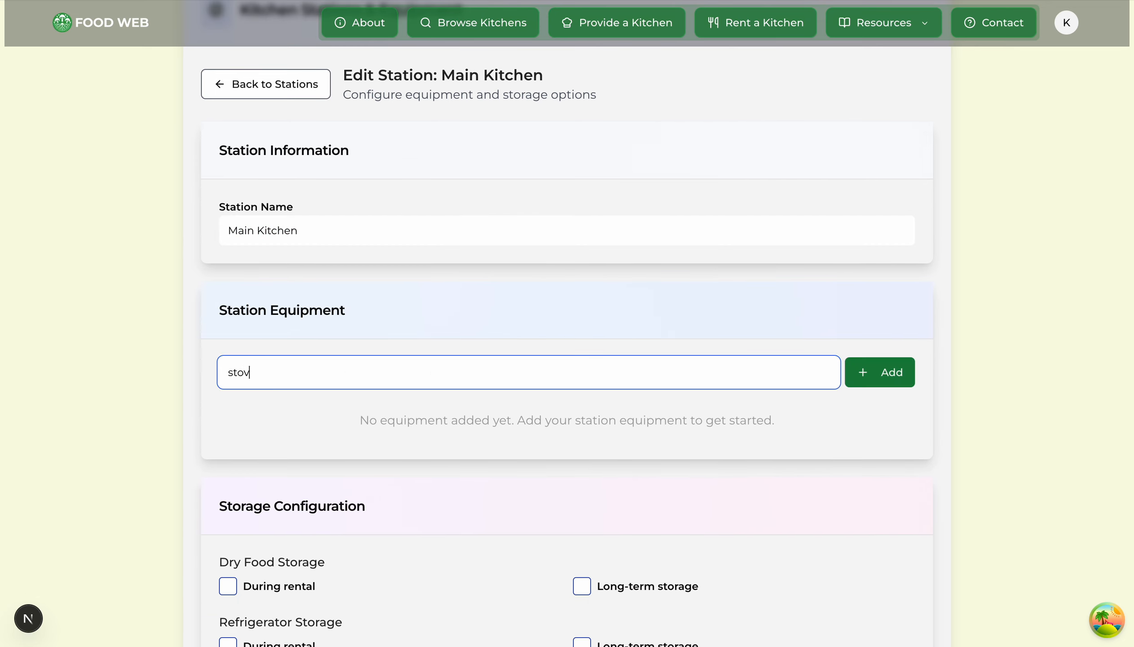
{"action": "key", "text": "Return"}
{"action": "type", "text": "fridge"}
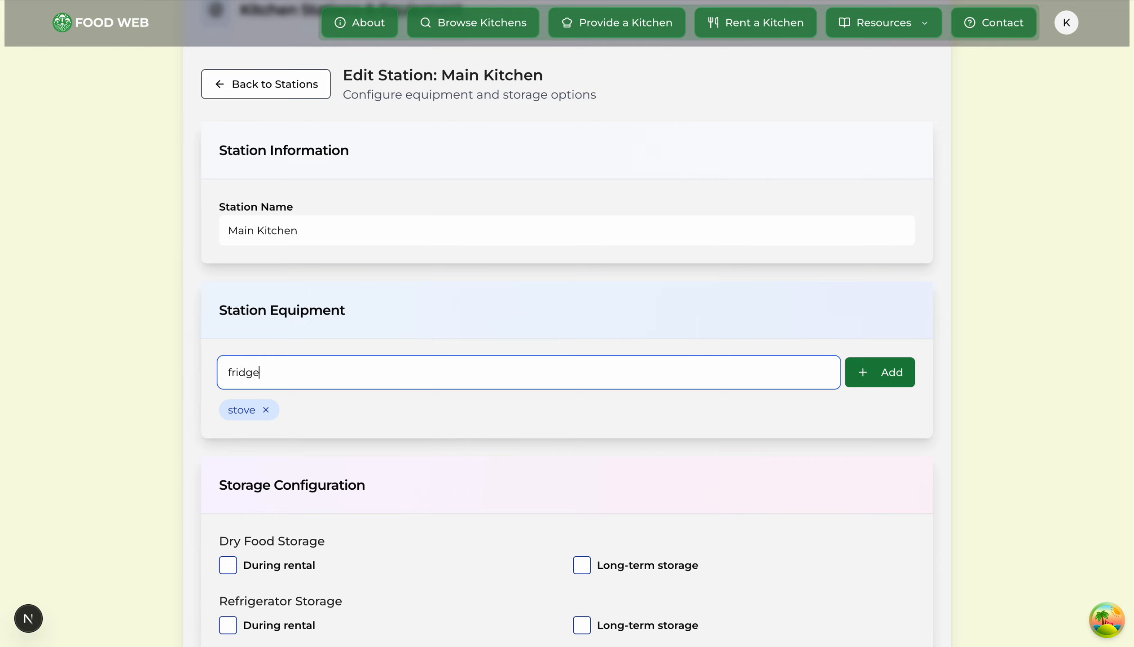
{"action": "key", "text": "Return"}
{"action": "type", "text": "mixer"}
{"action": "key", "text": "Return"}
{"action": "type", "text": "blender"}
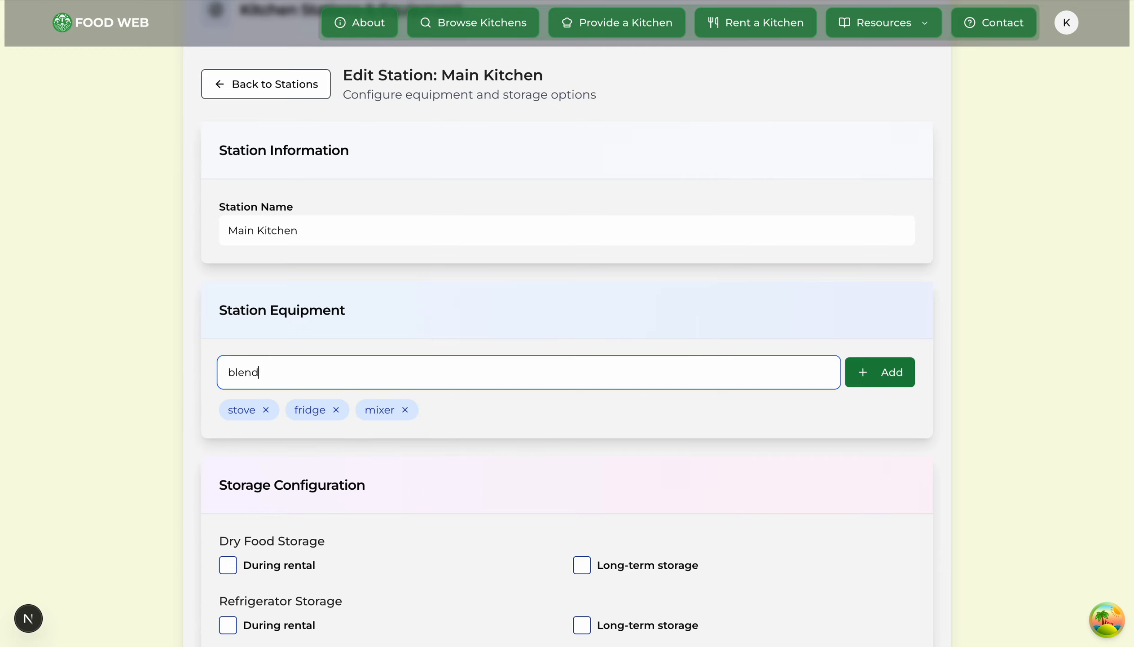
{"action": "key", "text": "Return"}
{"action": "type", "text": "oven"}
{"action": "key", "text": "Return"}
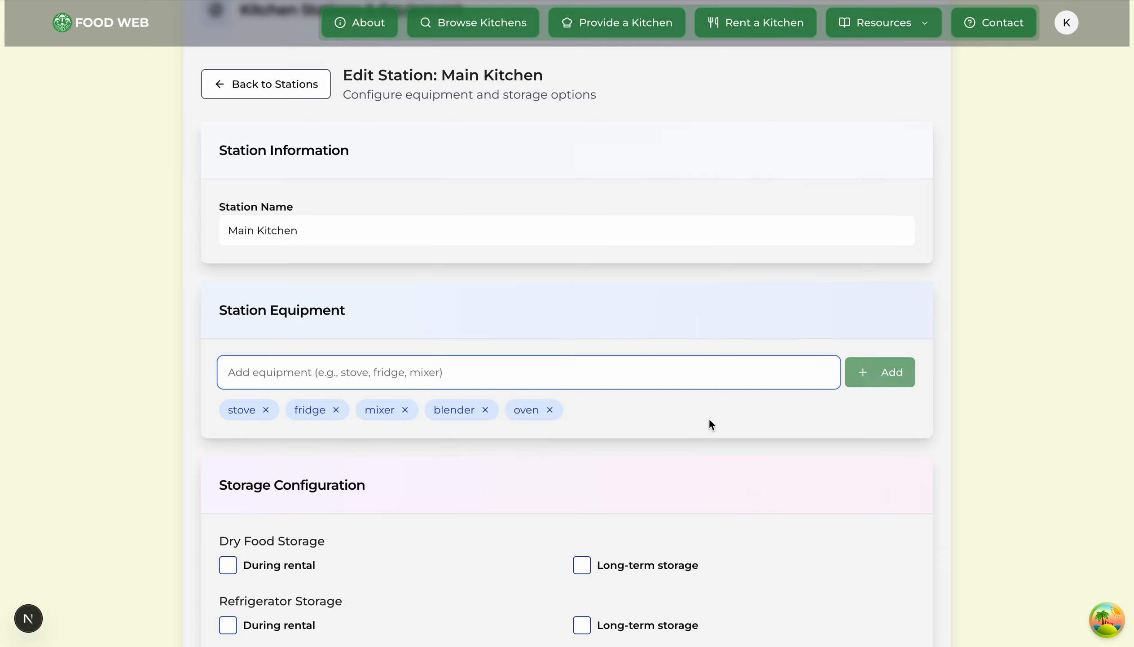
{"action": "type", "text": "cutting board"}
{"action": "key", "text": "Return"}
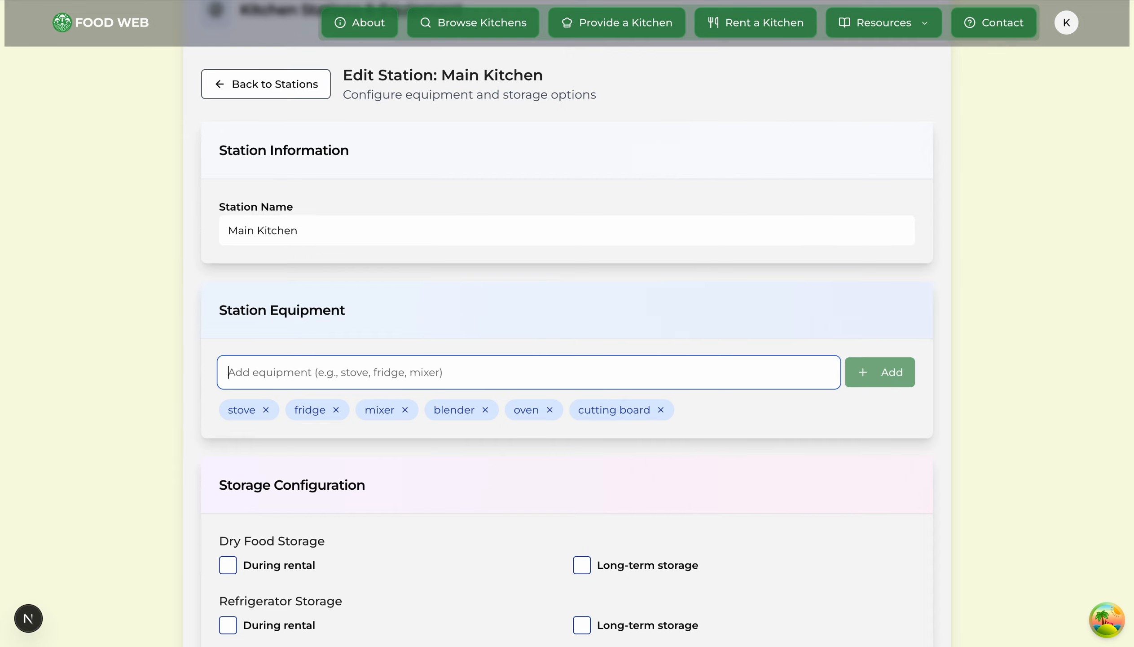
{"action": "scroll", "coordinate": [1005, 283], "scroll_direction": "down", "scroll_amount": 2}
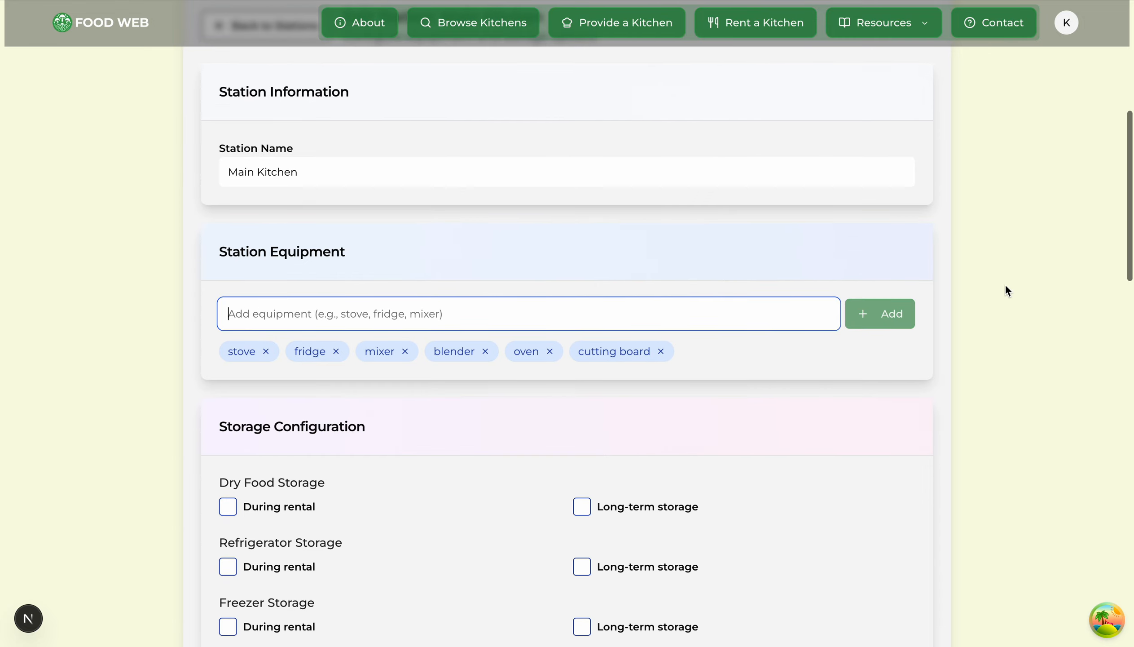
{"action": "scroll", "coordinate": [626, 343], "scroll_direction": "down", "scroll_amount": 3}
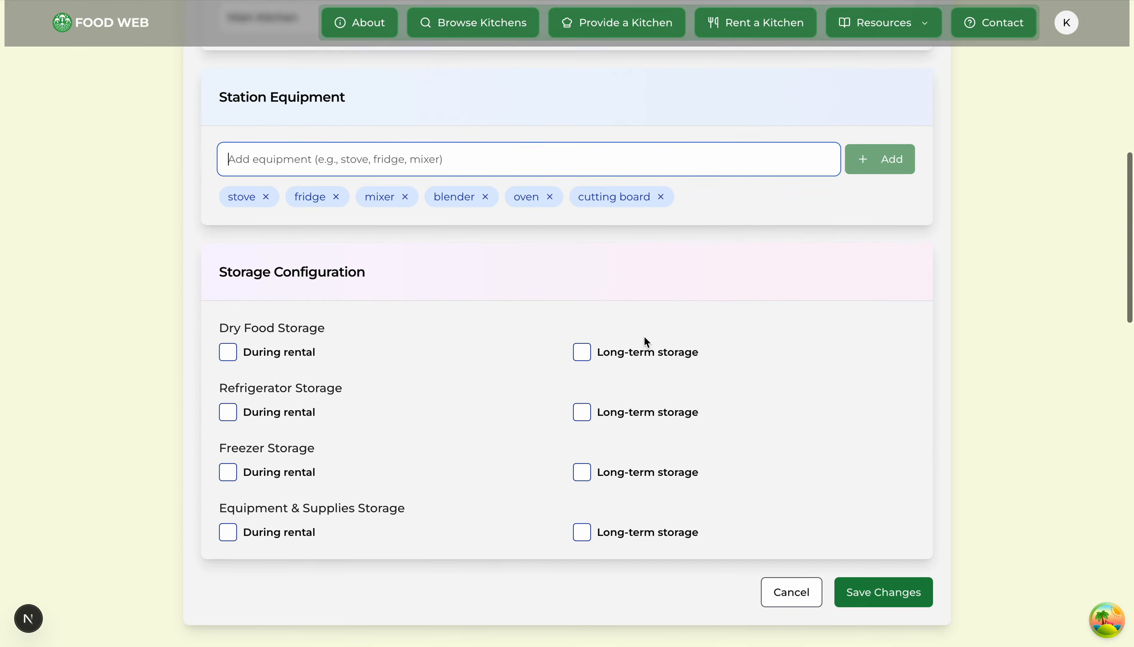
Step: Allow dry food, refrigerator and equipment & supplies storage during rentals
{"action": "triple_click", "coordinate": [258, 249]}
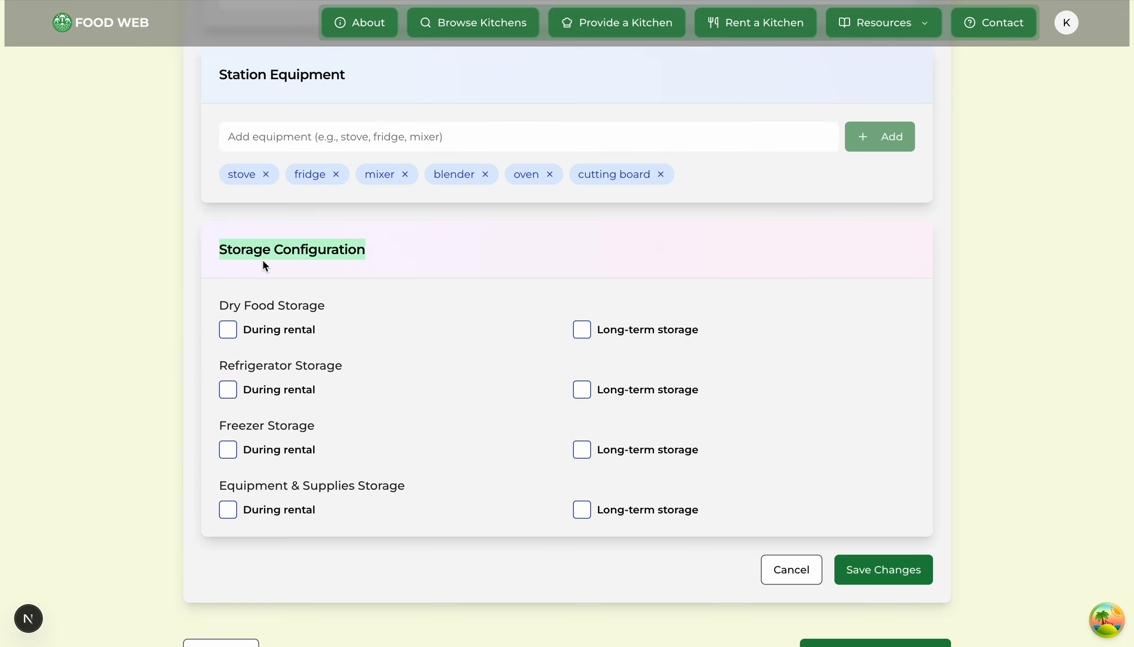
{"action": "left_click", "coordinate": [285, 256]}
{"action": "left_click", "coordinate": [230, 337]}
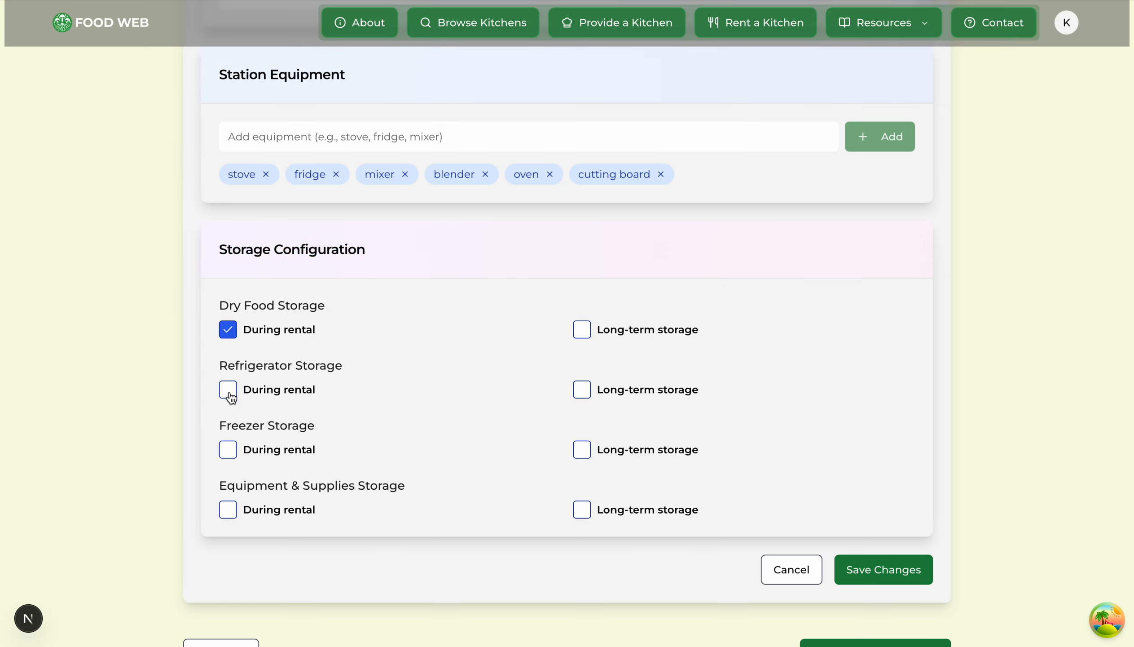
{"action": "left_click", "coordinate": [230, 396]}
{"action": "left_click", "coordinate": [228, 509]}
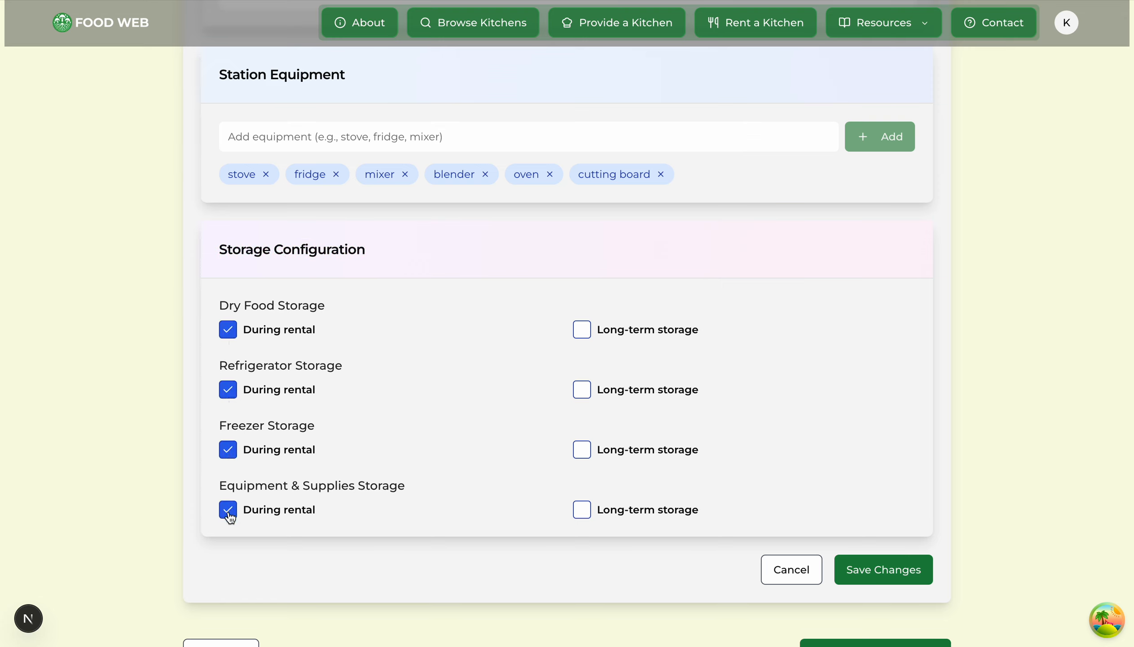
{"action": "left_click_drag", "start_coordinate": [220, 305], "coordinate": [325, 306]}
{"action": "left_click_drag", "start_coordinate": [212, 367], "coordinate": [365, 365]}
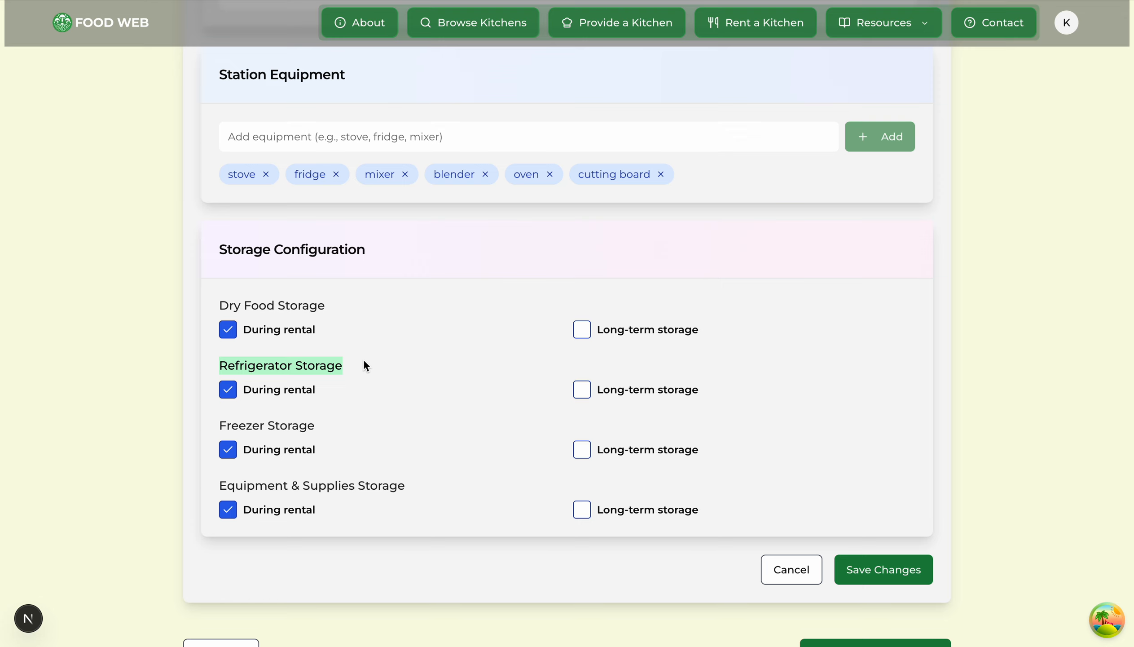
{"action": "left_click_drag", "start_coordinate": [214, 425], "coordinate": [357, 429]}
{"action": "left_click_drag", "start_coordinate": [217, 490], "coordinate": [410, 490]}
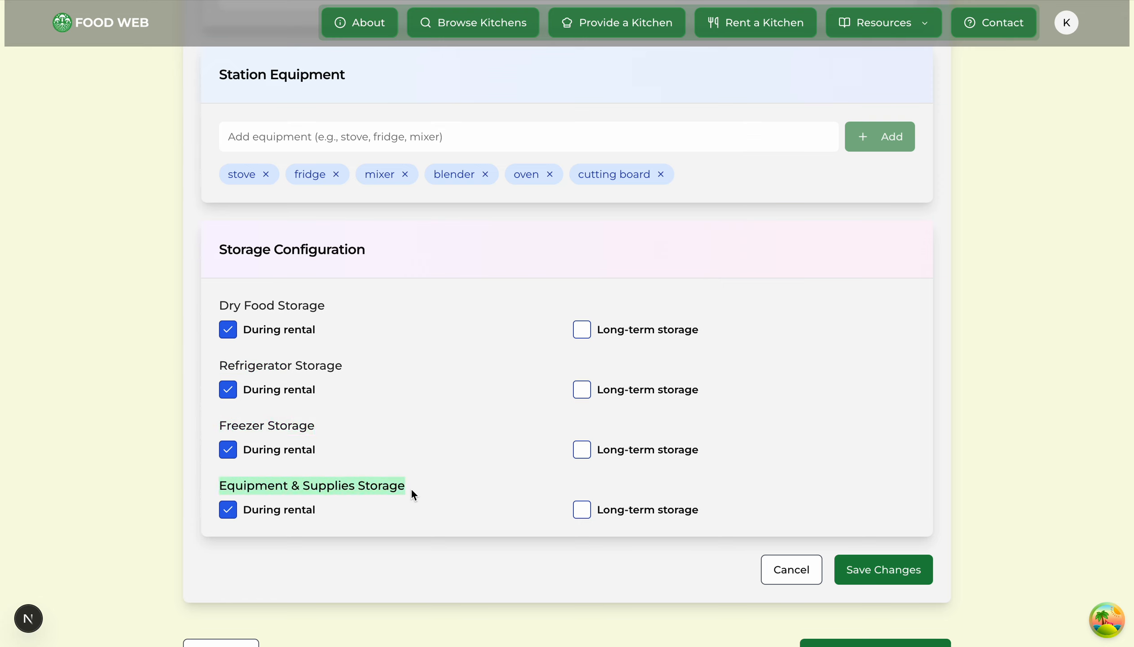
{"action": "left_click", "coordinate": [454, 420]}
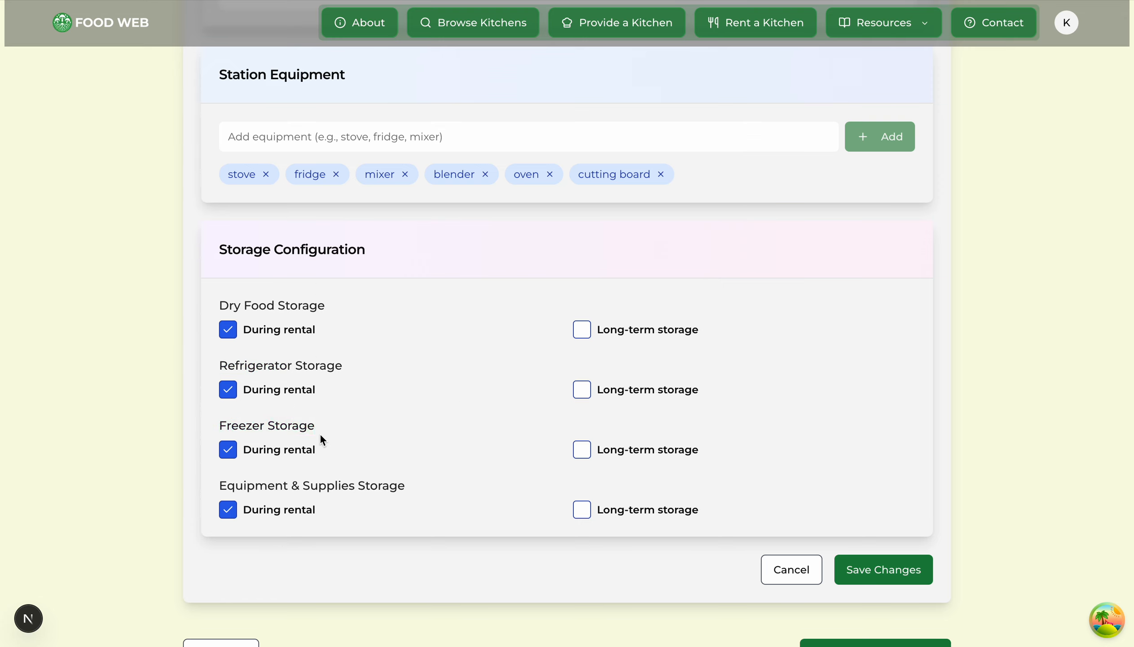
Step: Add long-term dry food storage, save the station, and proceed to Pricing
{"action": "left_click", "coordinate": [581, 330]}
{"action": "left_click", "coordinate": [887, 575]}
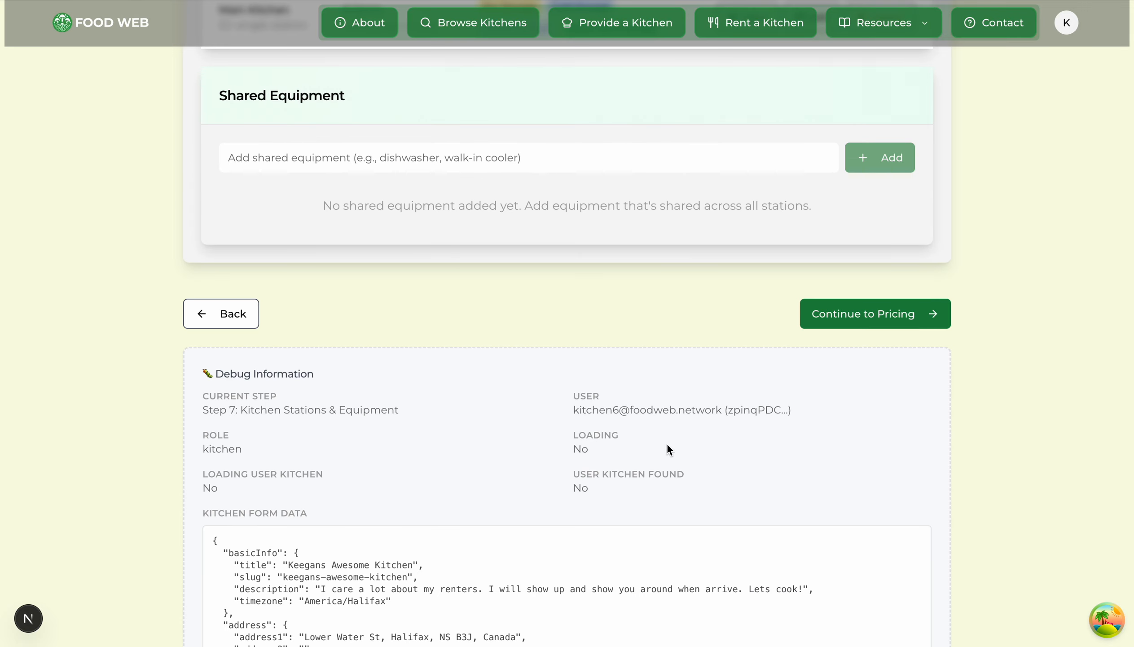
{"action": "scroll", "coordinate": [833, 440], "scroll_direction": "down", "scroll_amount": 5}
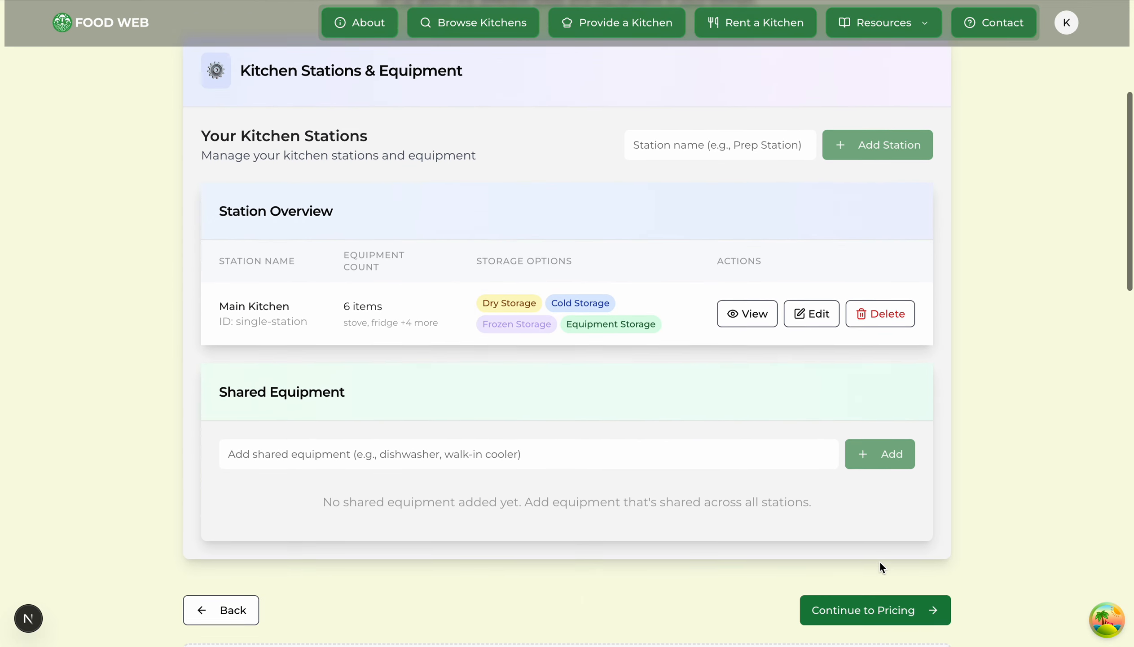
{"action": "left_click", "coordinate": [904, 550]}
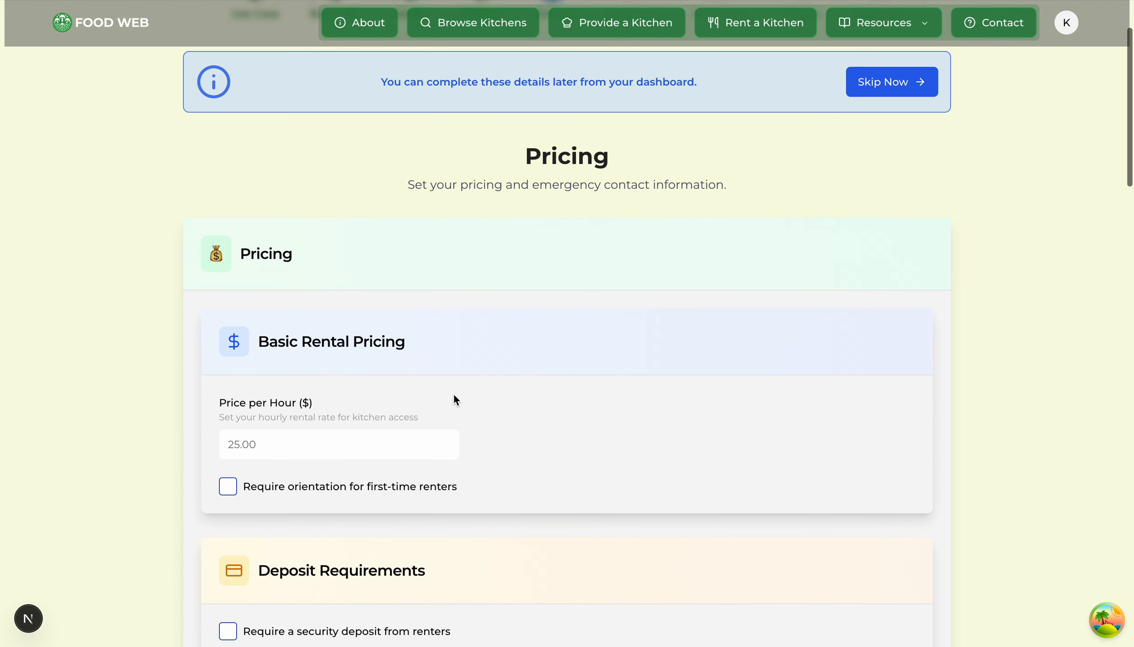
Step: Set the hourly price to 21.00 and require orientation for first-time renters
{"action": "left_click", "coordinate": [345, 357]}
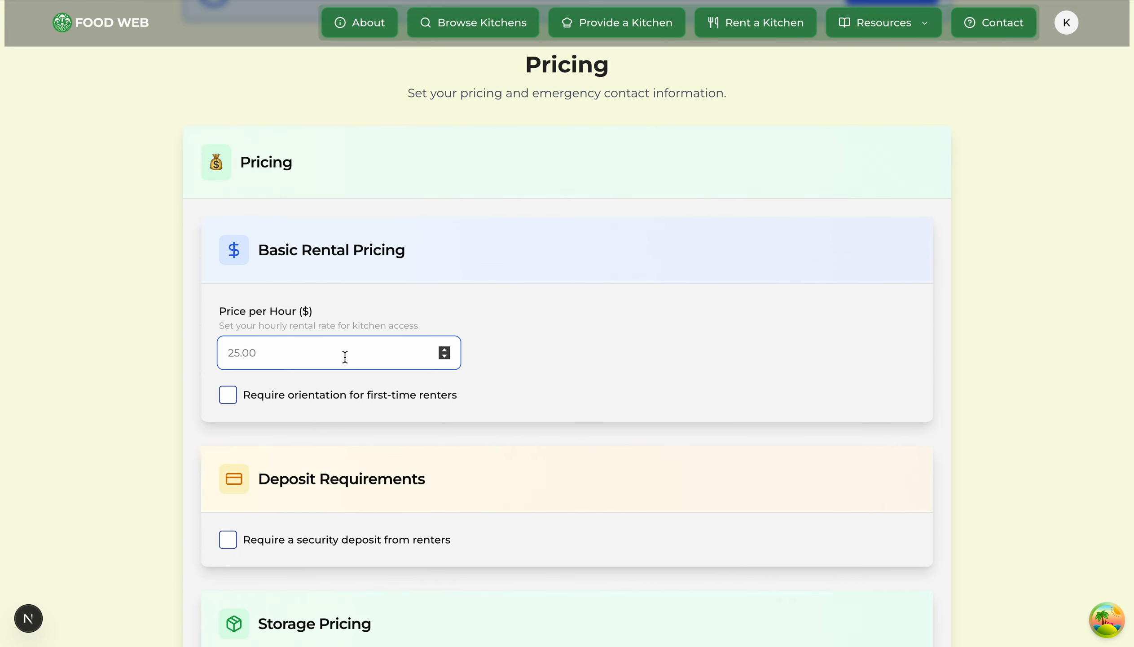
{"action": "type", "text": "21.00"}
{"action": "left_click", "coordinate": [467, 276]}
{"action": "scroll", "coordinate": [467, 275], "scroll_direction": "down", "scroll_amount": 2}
{"action": "left_click", "coordinate": [230, 297]}
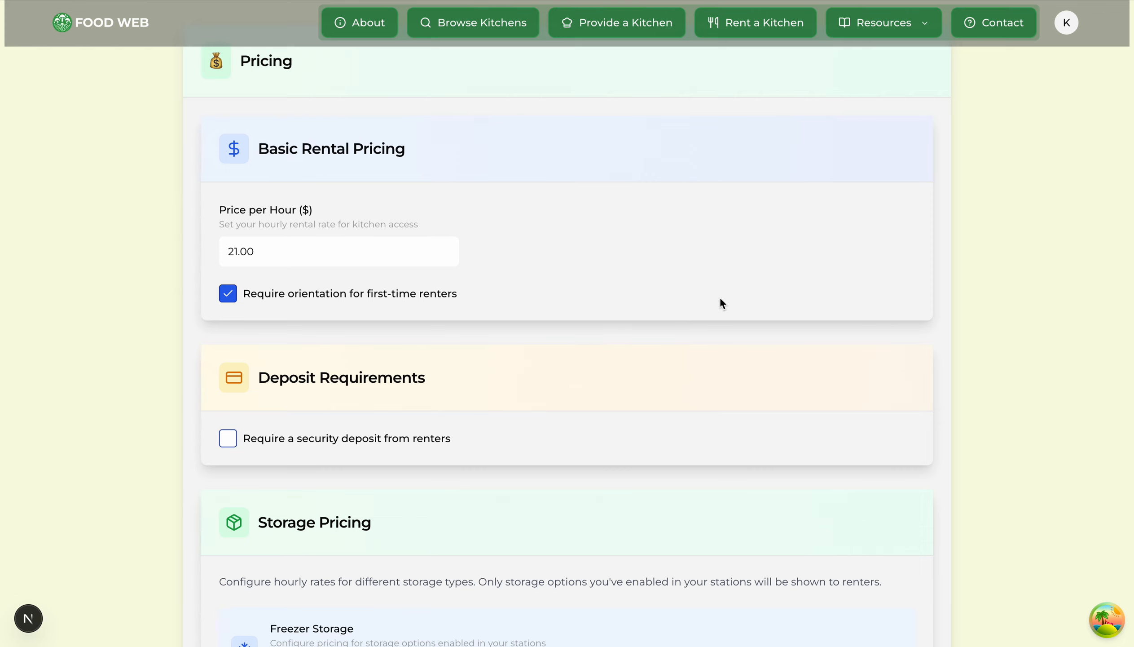
Step: Require a security deposit of 144.00
{"action": "scroll", "coordinate": [450, 310], "scroll_direction": "down", "scroll_amount": 3}
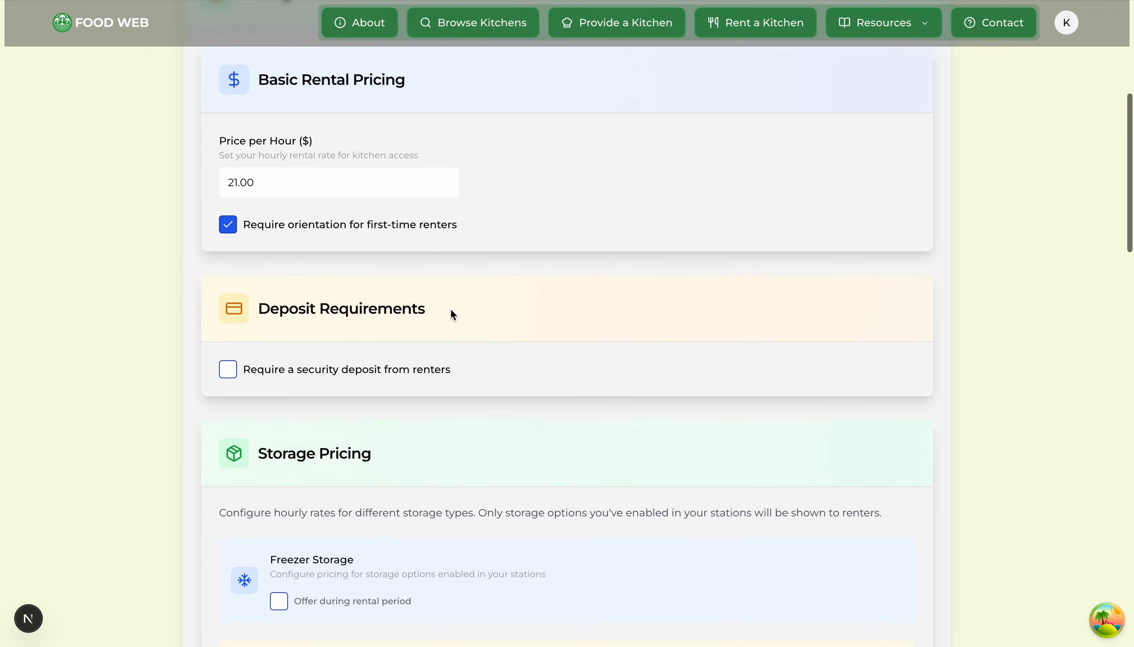
{"action": "left_click", "coordinate": [231, 335]}
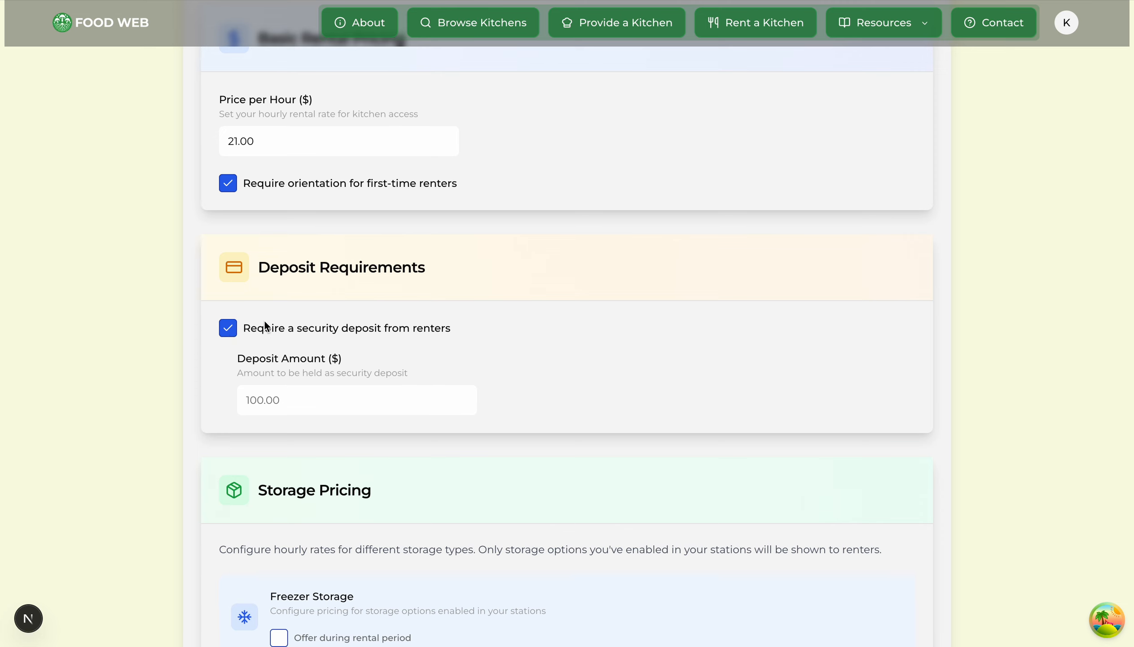
{"action": "left_click_drag", "start_coordinate": [257, 268], "coordinate": [540, 277]}
{"action": "left_click", "coordinate": [399, 388]}
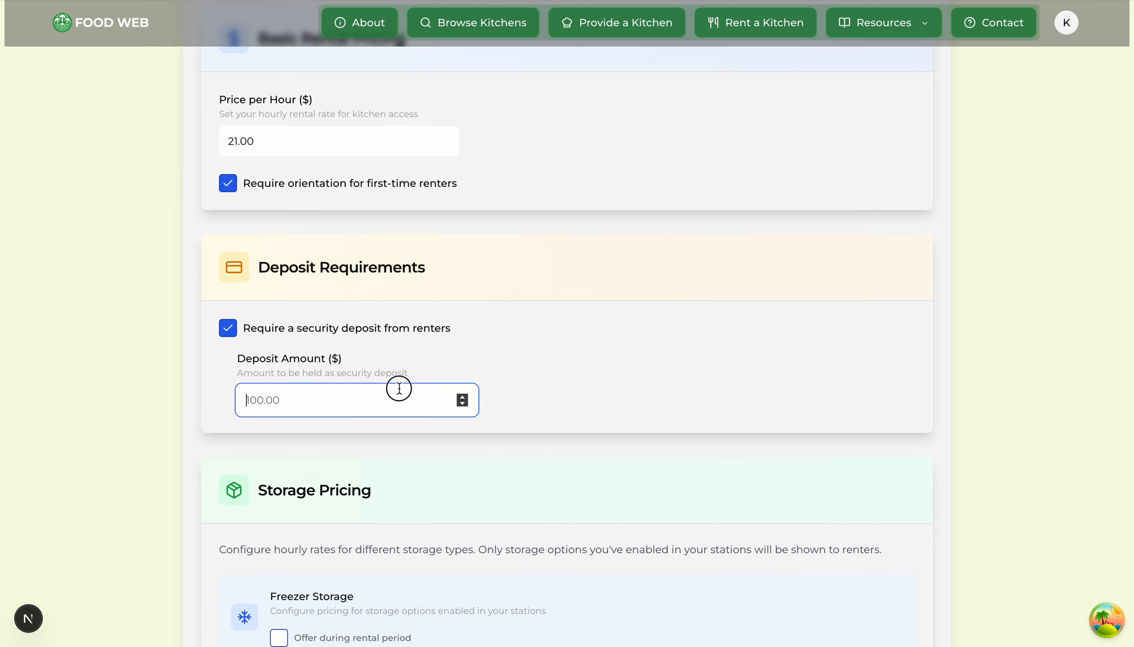
{"action": "type", "text": "144.00"}
{"action": "left_click", "coordinate": [633, 352]}
{"action": "scroll", "coordinate": [633, 352], "scroll_direction": "down", "scroll_amount": 2}
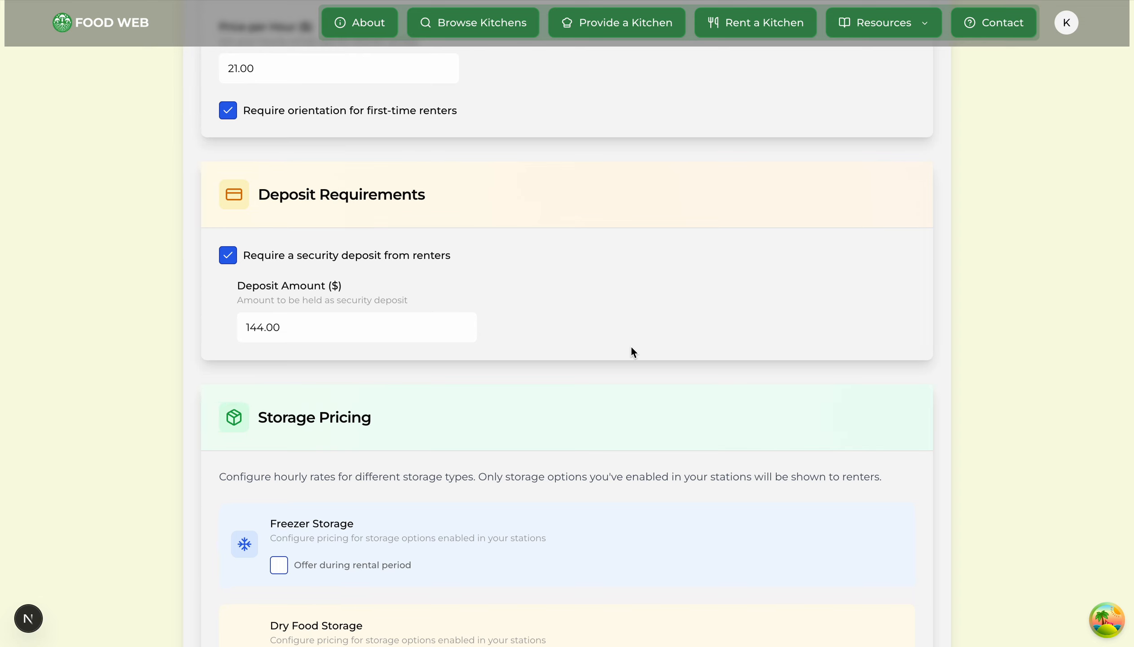
Step: Review the storage pricing options, leaving freezer storage during rentals unchecked
{"action": "scroll", "coordinate": [631, 347], "scroll_direction": "down", "scroll_amount": 3}
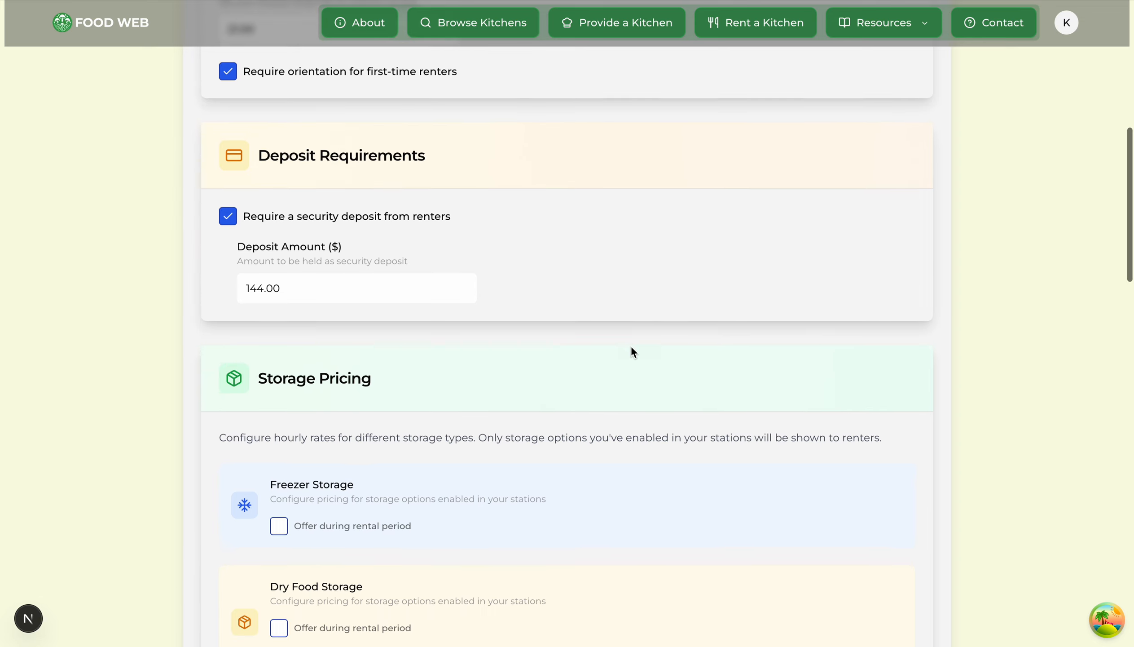
{"action": "scroll", "coordinate": [627, 355], "scroll_direction": "down", "scroll_amount": 2}
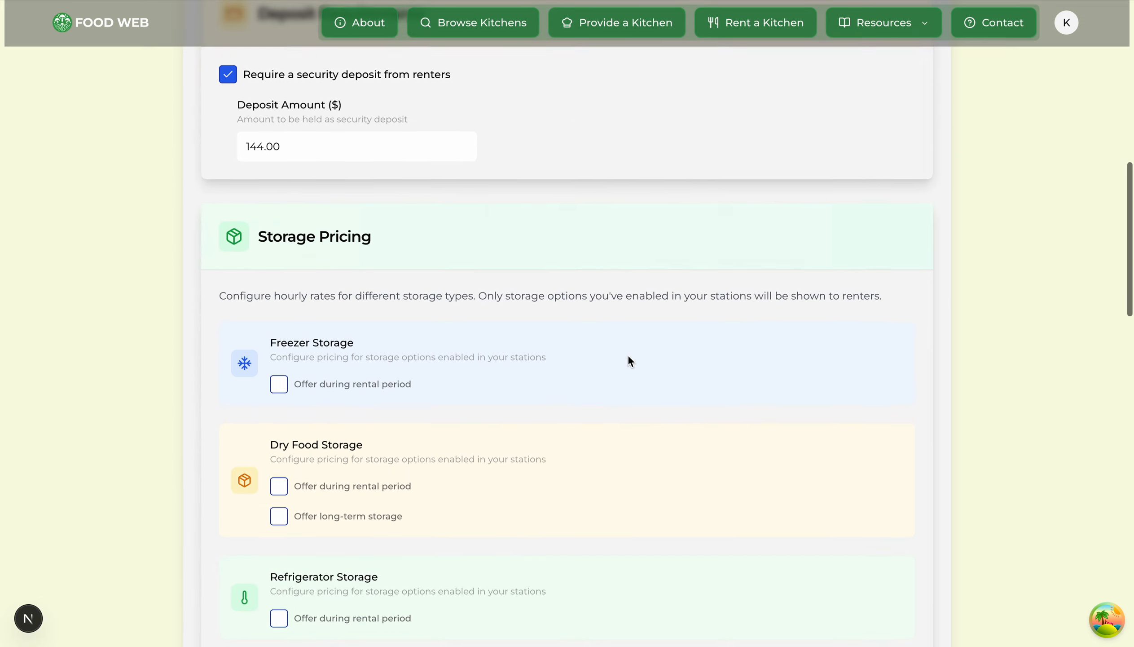
{"action": "left_click_drag", "start_coordinate": [259, 237], "coordinate": [447, 234]}
{"action": "left_click", "coordinate": [448, 234]}
{"action": "scroll", "coordinate": [447, 234], "scroll_direction": "down", "scroll_amount": 2}
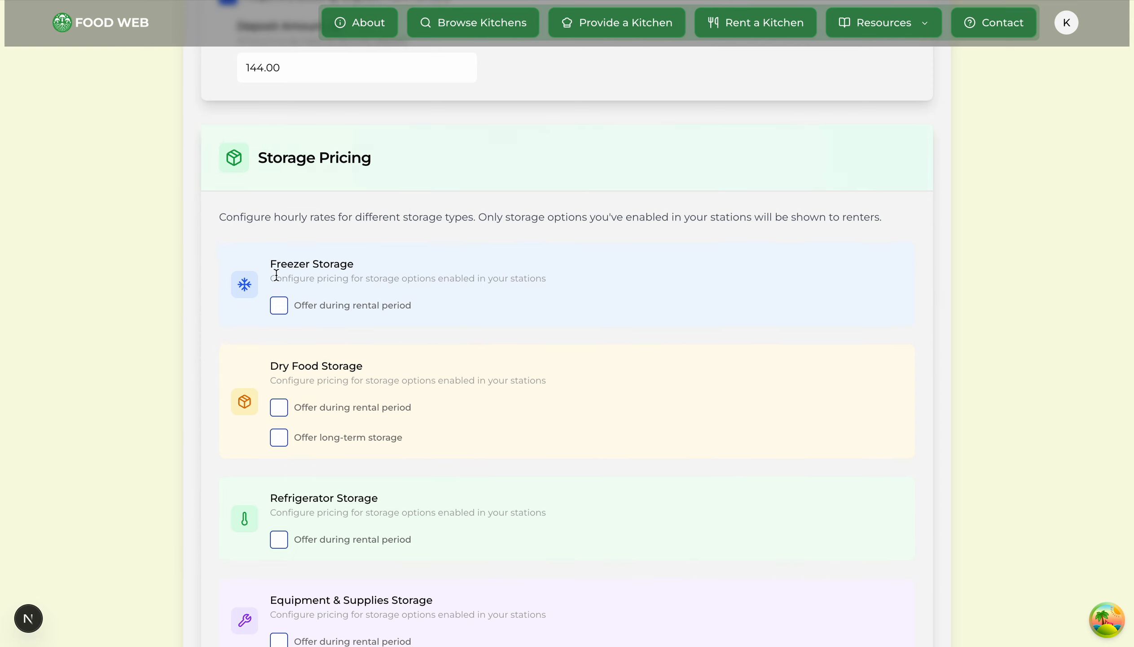
{"action": "scroll", "coordinate": [330, 343], "scroll_direction": "down", "scroll_amount": 1}
{"action": "left_click", "coordinate": [281, 290]}
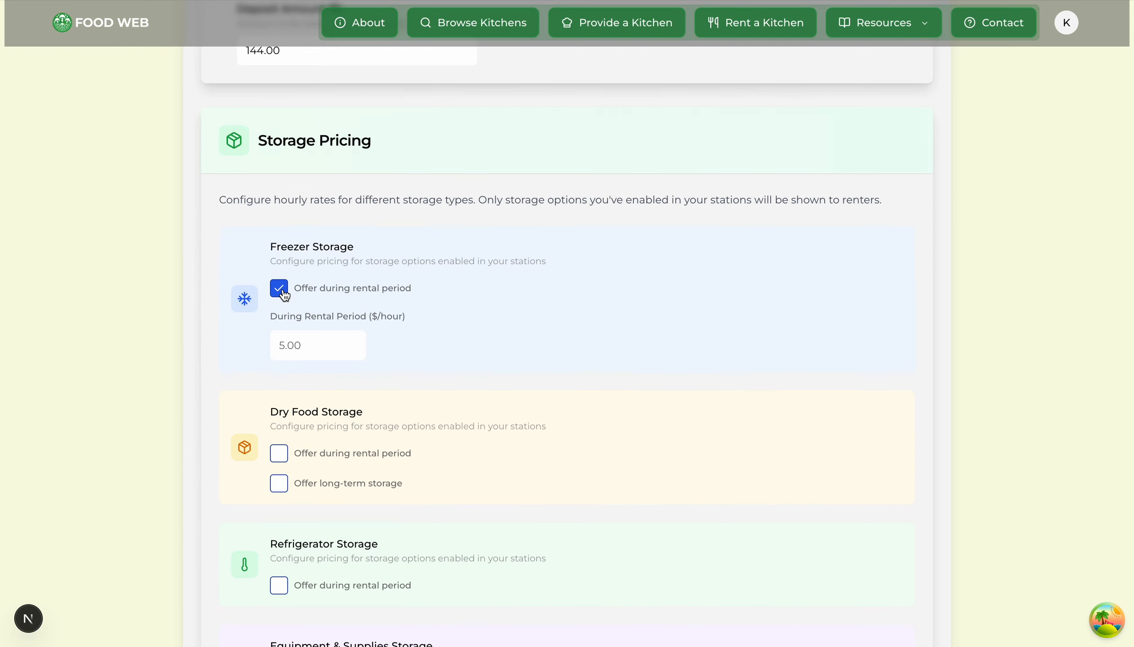
{"action": "left_click", "coordinate": [281, 289]}
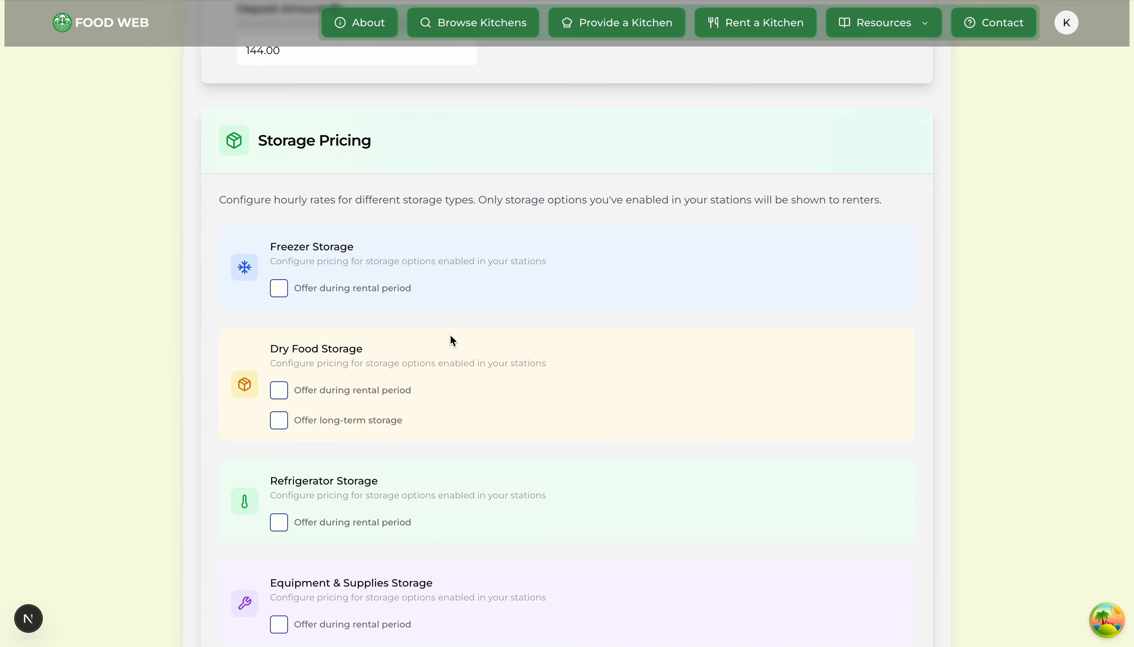
{"action": "scroll", "coordinate": [450, 334], "scroll_direction": "down", "scroll_amount": 2}
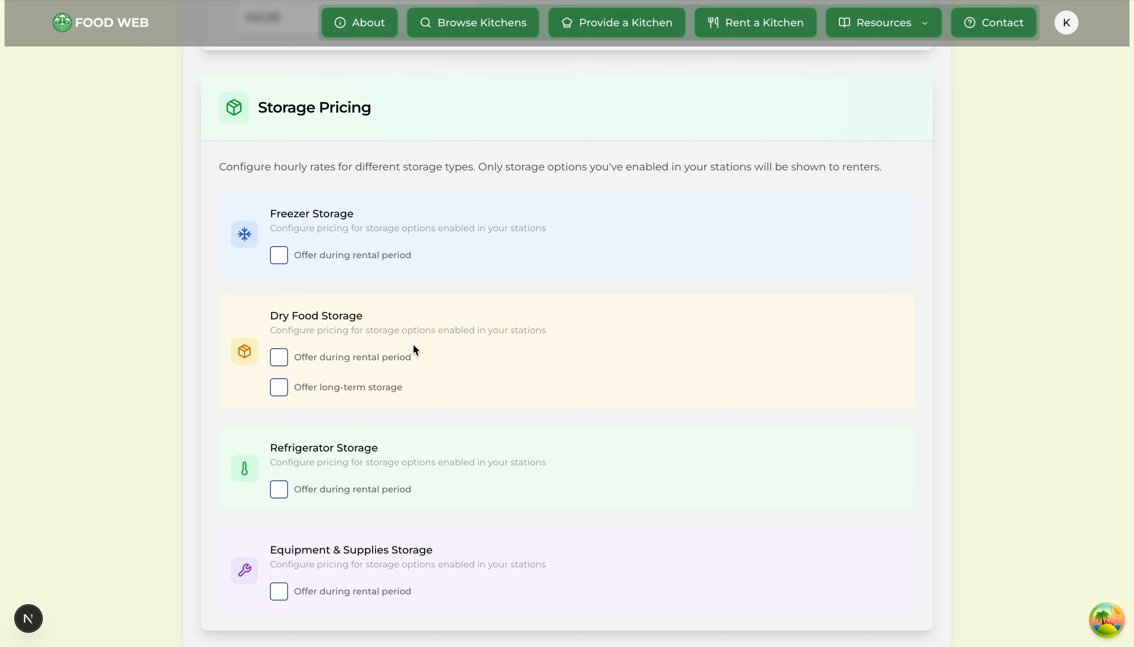
{"action": "left_click_drag", "start_coordinate": [295, 255], "coordinate": [481, 260]}
{"action": "left_click", "coordinate": [110, 248]}
Step: Offer long-term dry food storage at 0.55 $/hour
{"action": "left_click", "coordinate": [284, 387]}
{"action": "left_click", "coordinate": [325, 444]}
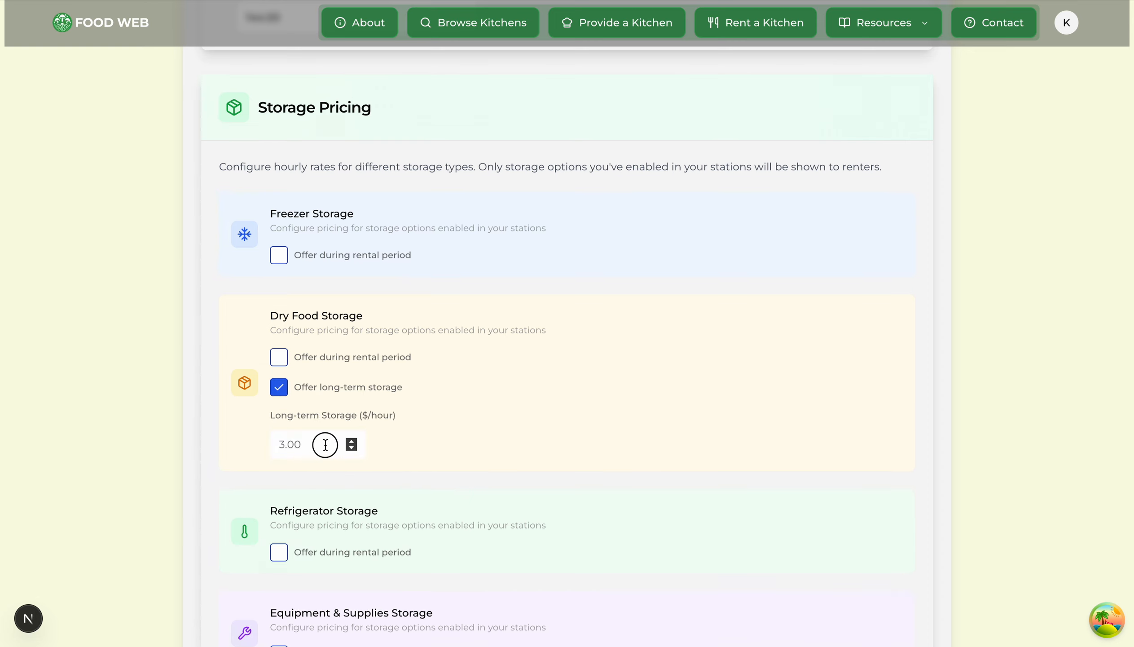
{"action": "type", "text": ".55"}
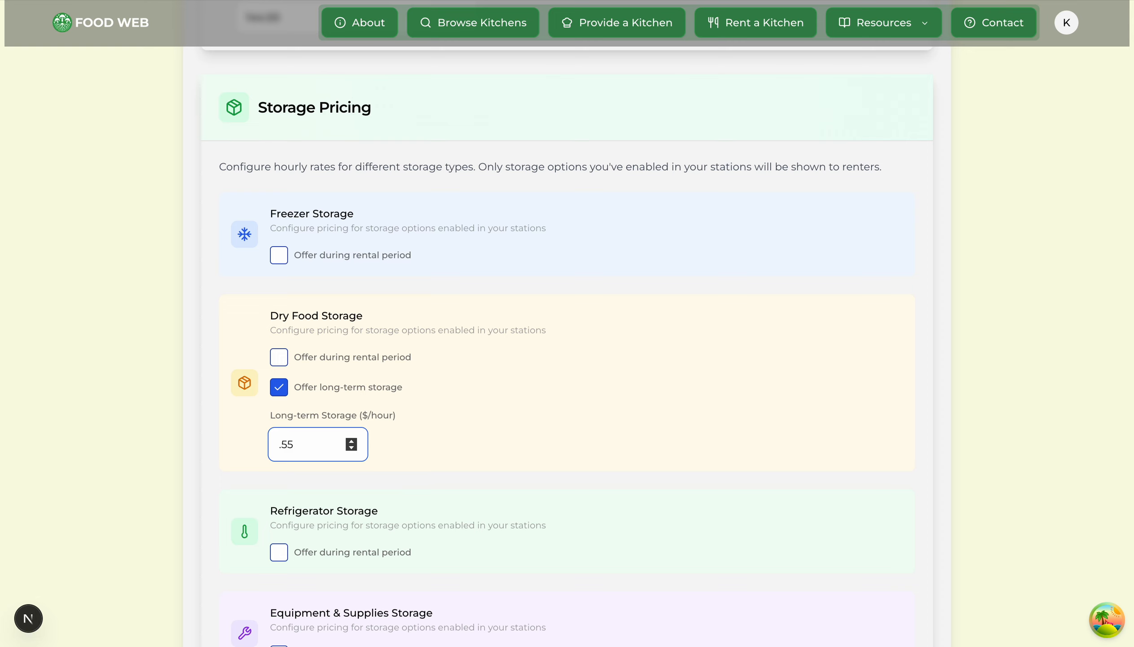
{"action": "left_click", "coordinate": [561, 413]}
Step: Check the daily equivalent (.55*24) in system search, then continue to Kitchen Operations & Procedures
{"action": "key", "text": "super+space"}
{"action": "type", "text": ".55*24"}
{"action": "key", "text": "Escape"}
{"action": "key", "text": "Escape"}
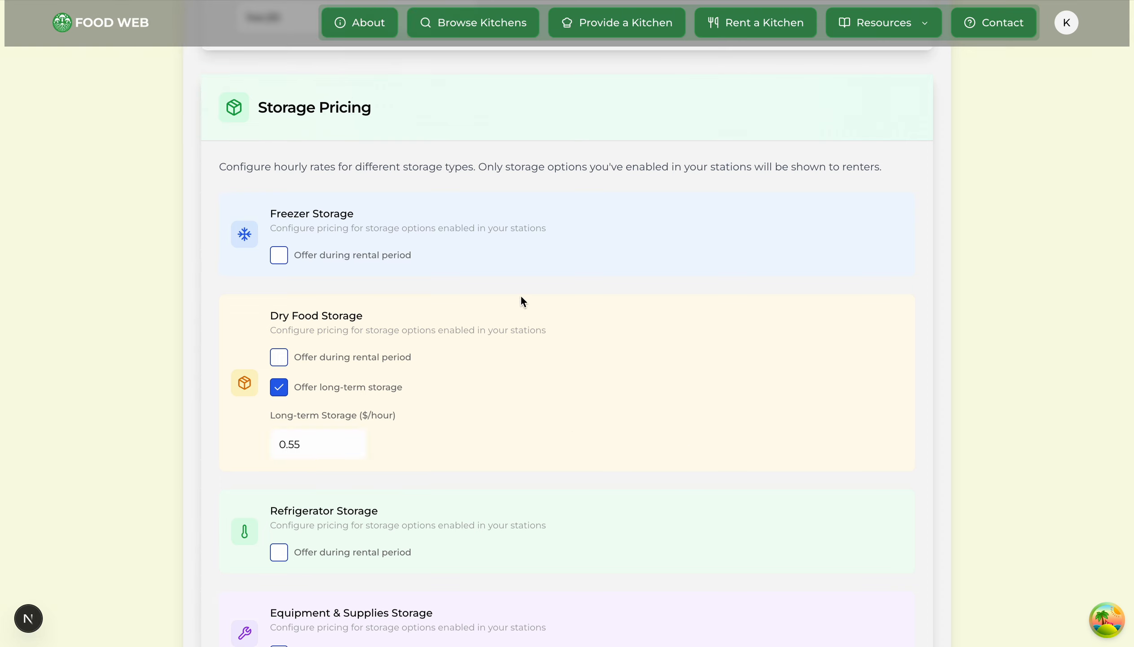
{"action": "scroll", "coordinate": [613, 244], "scroll_direction": "down", "scroll_amount": 3}
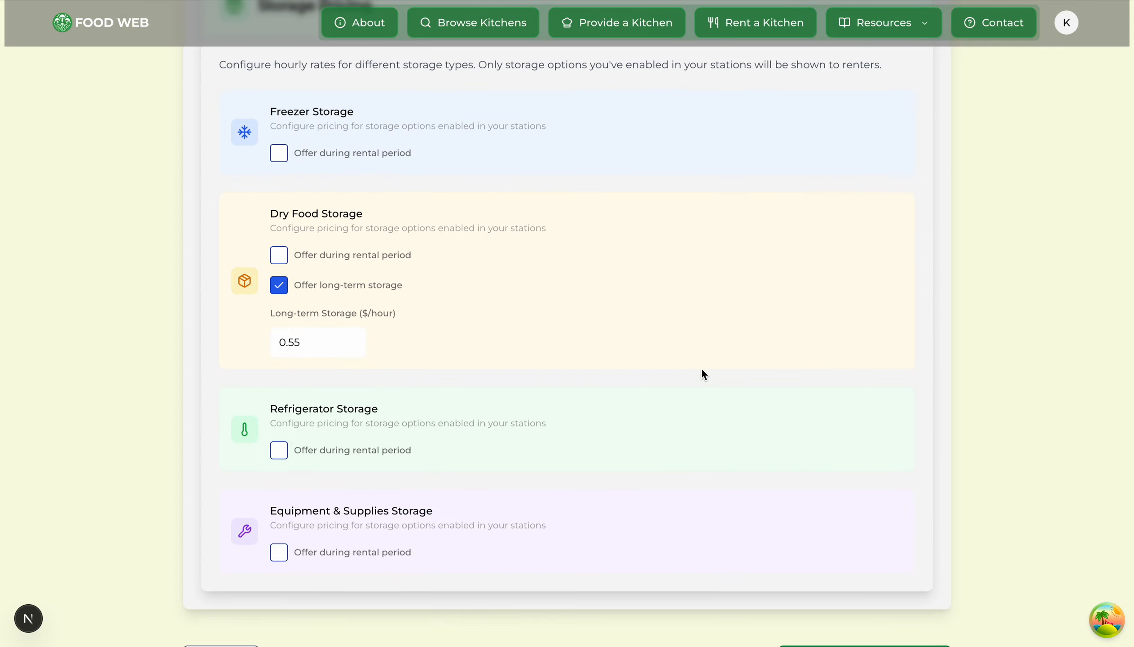
{"action": "scroll", "coordinate": [1032, 318], "scroll_direction": "down", "scroll_amount": 2}
{"action": "left_click", "coordinate": [905, 575]}
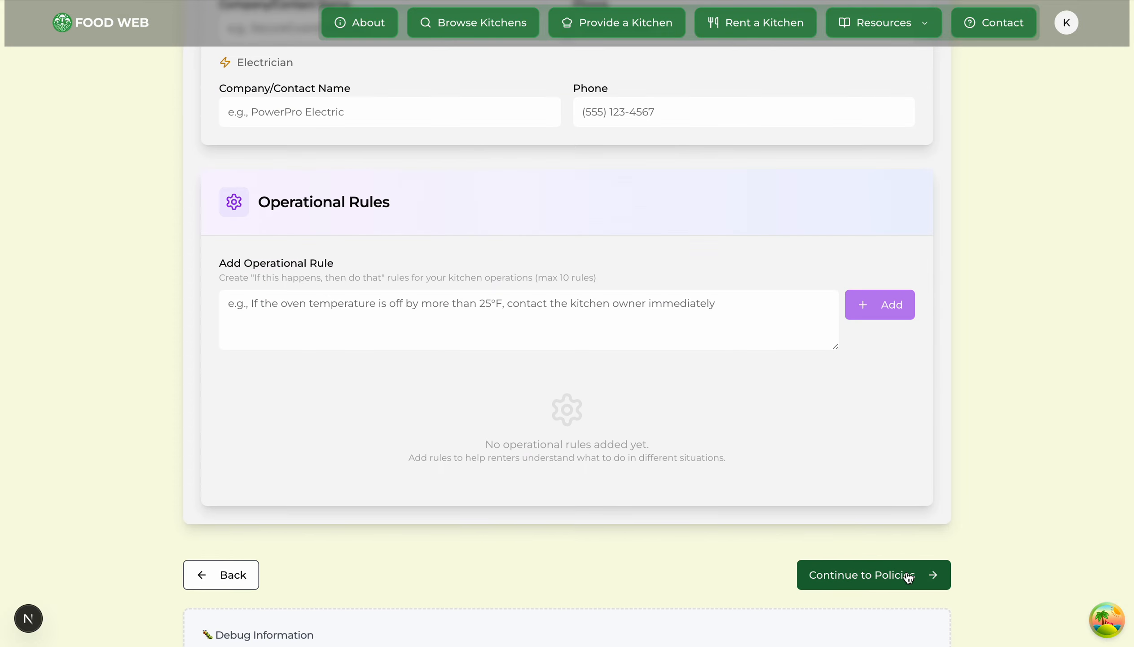
Step: Enter check-in instructions: 'Show up at the front door, use the code, turn everything on, and get started'
{"action": "scroll", "coordinate": [924, 308], "scroll_direction": "up", "scroll_amount": 20}
{"action": "scroll", "coordinate": [924, 308], "scroll_direction": "down", "scroll_amount": 4}
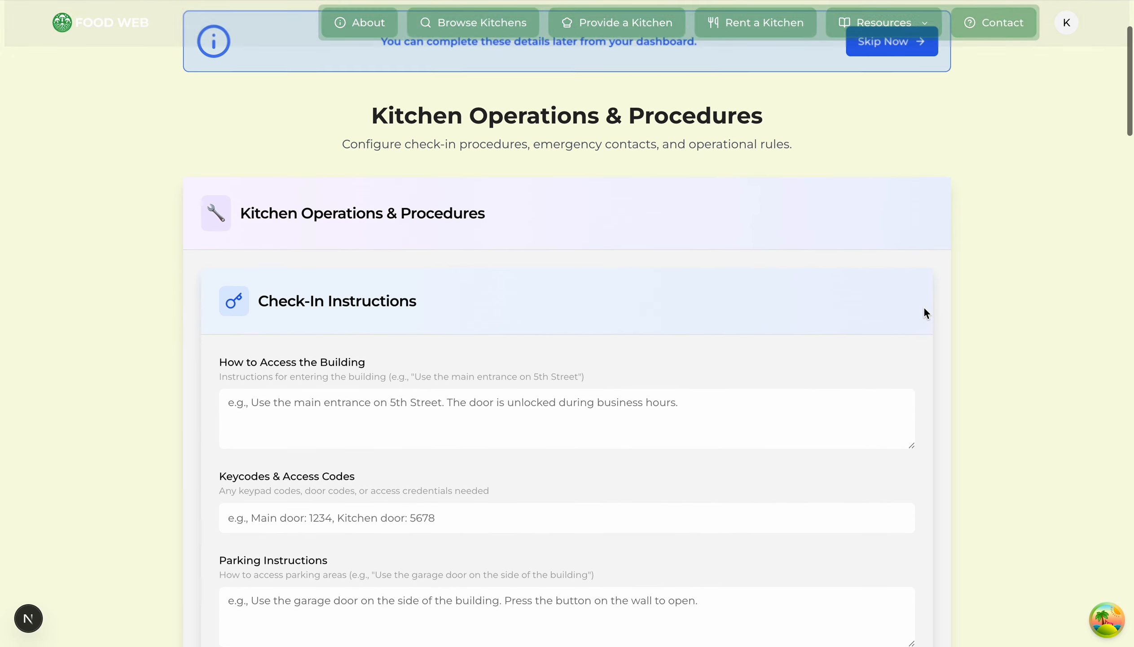
{"action": "left_click_drag", "start_coordinate": [245, 194], "coordinate": [600, 208]}
{"action": "left_click", "coordinate": [618, 199]}
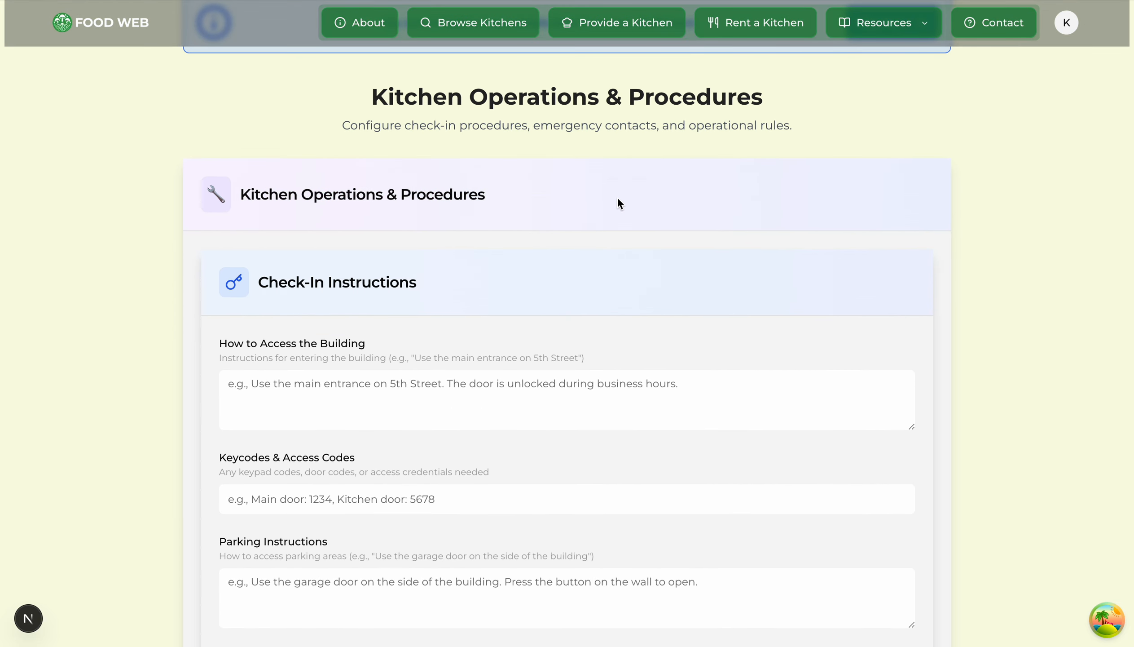
{"action": "scroll", "coordinate": [153, 300], "scroll_direction": "down", "scroll_amount": 2}
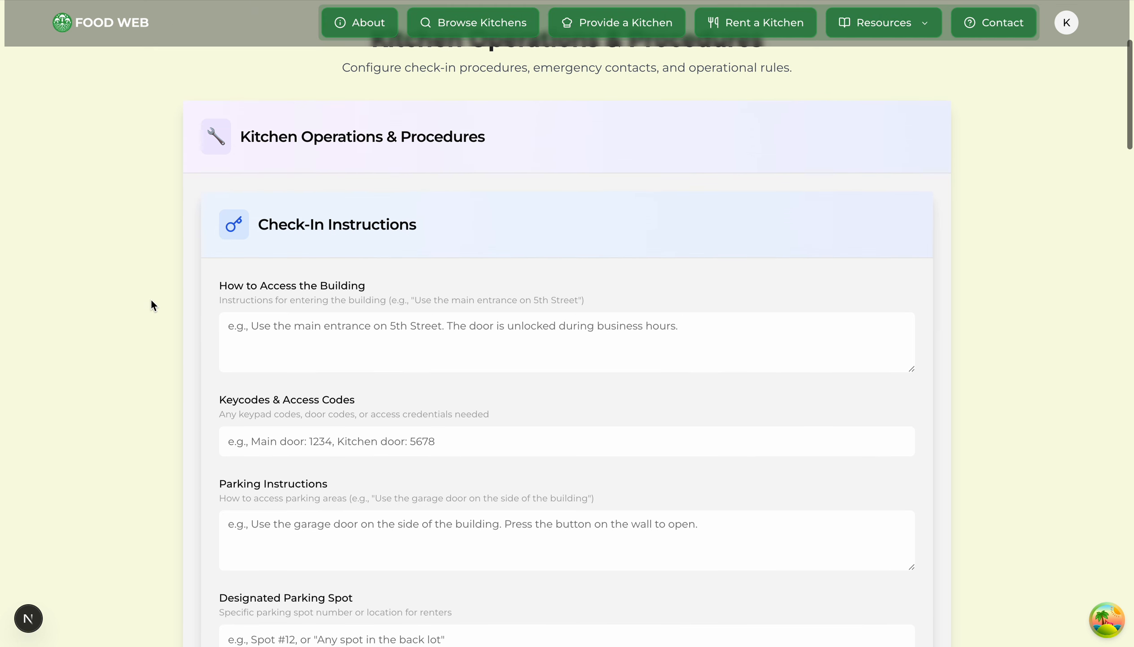
{"action": "left_click", "coordinate": [336, 328]}
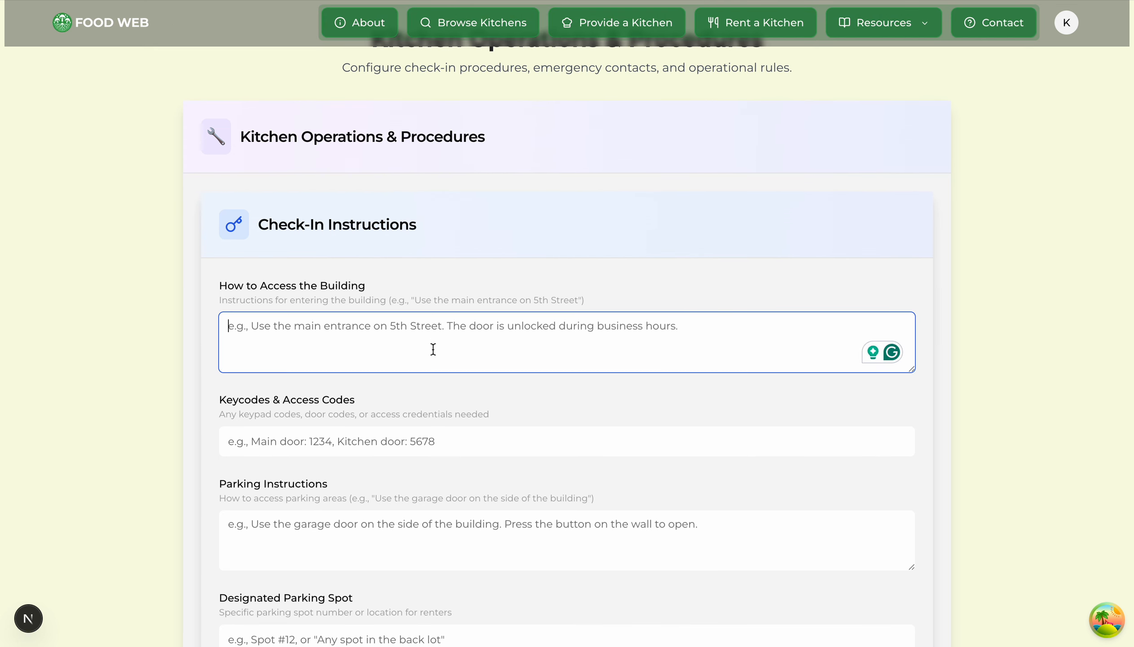
{"action": "scroll", "coordinate": [461, 356], "scroll_direction": "down", "scroll_amount": 2}
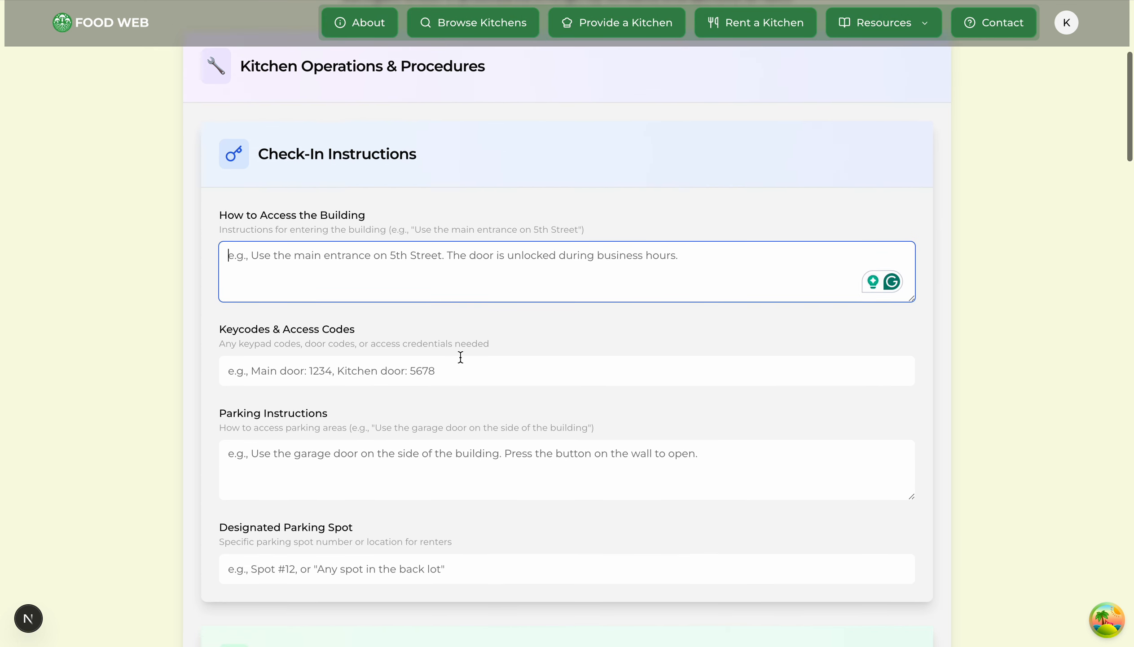
{"action": "type", "text": "Show up at the fronten"}
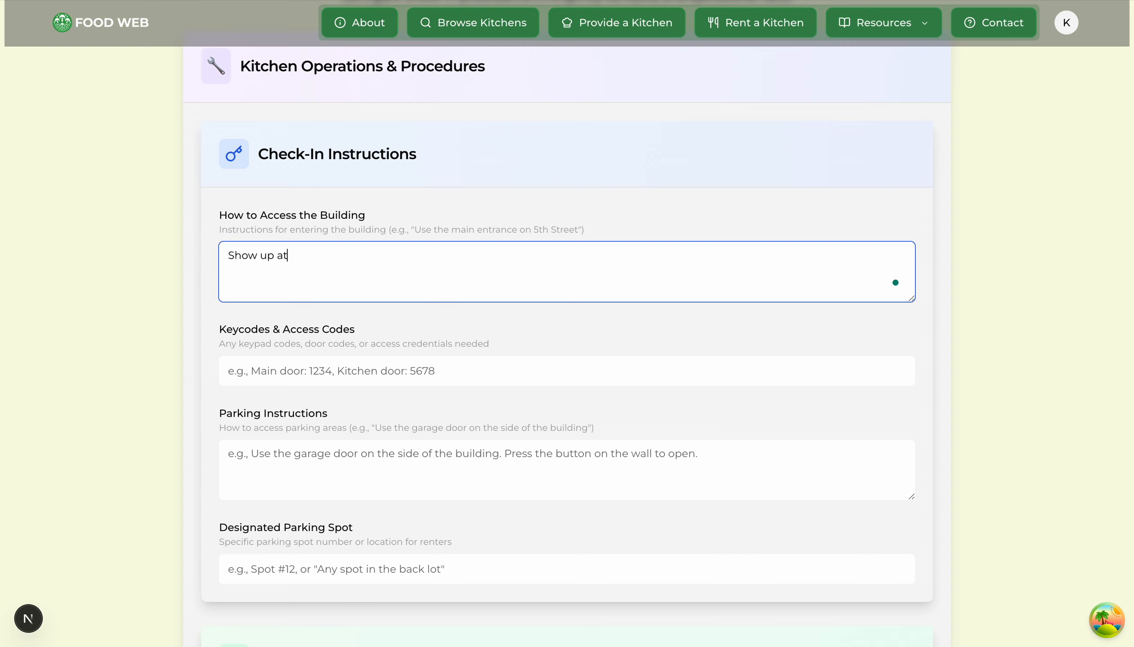
{"action": "key", "text": "BackSpace"}
{"action": "key", "text": "BackSpace"}
{"action": "type", "text": "door, use the code, turn everything on."}
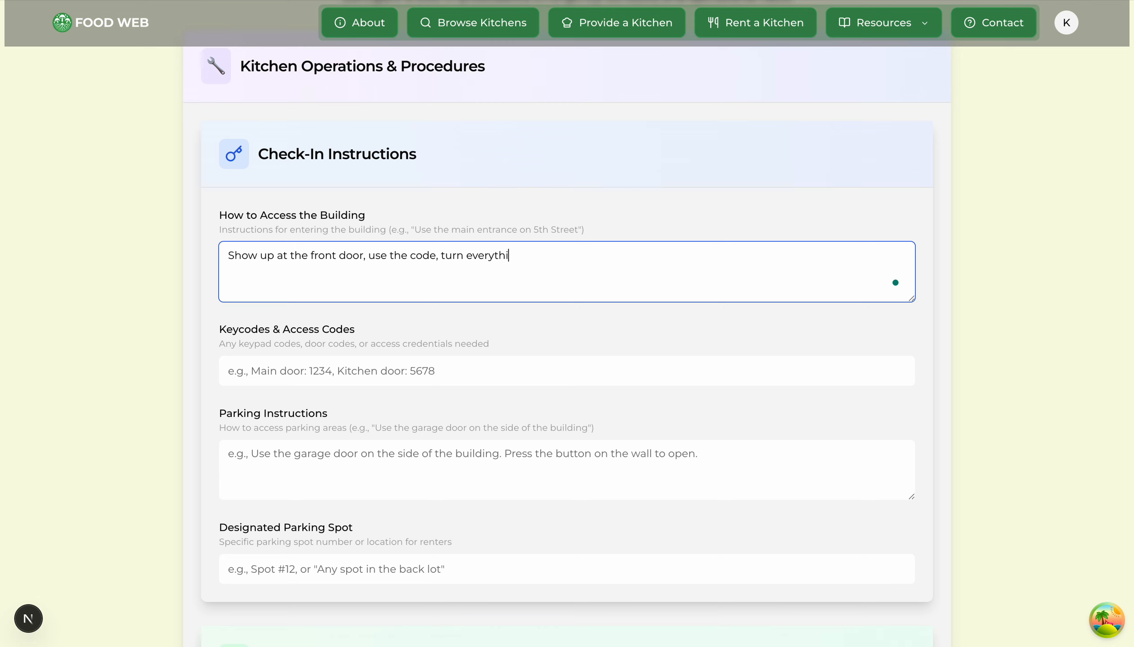
{"action": "key", "text": "BackSpace"}
{"action": "key", "text": "BackSpace"}
{"action": "type", "text": ", and get started"}
{"action": "key", "text": "Tab"}
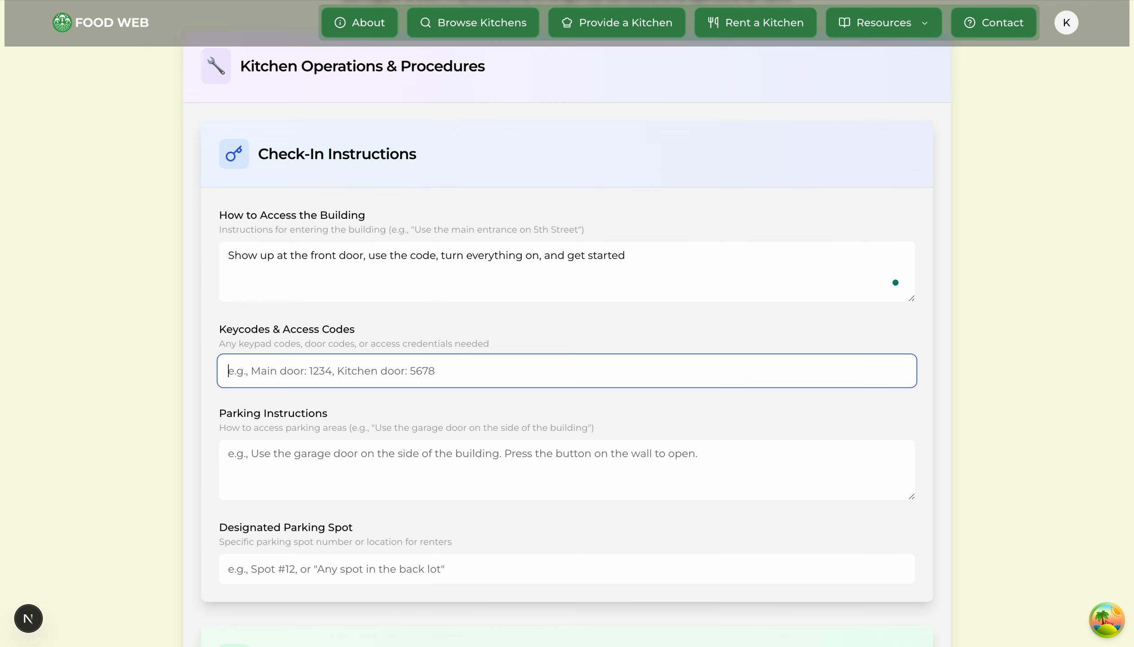
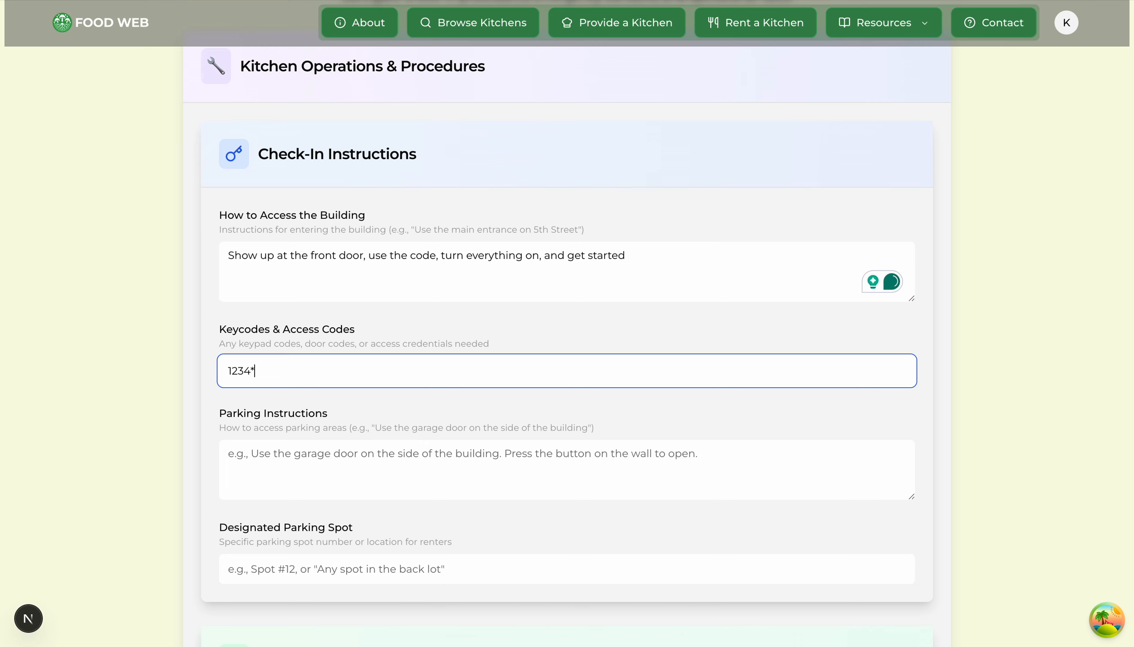
Step: Enter the door keycode and parking instructions 'Park in the designated parking spot', spot #3
{"action": "left_click", "coordinate": [140, 375]}
{"action": "scroll", "coordinate": [154, 374], "scroll_direction": "down", "scroll_amount": 3}
{"action": "left_click", "coordinate": [347, 299]}
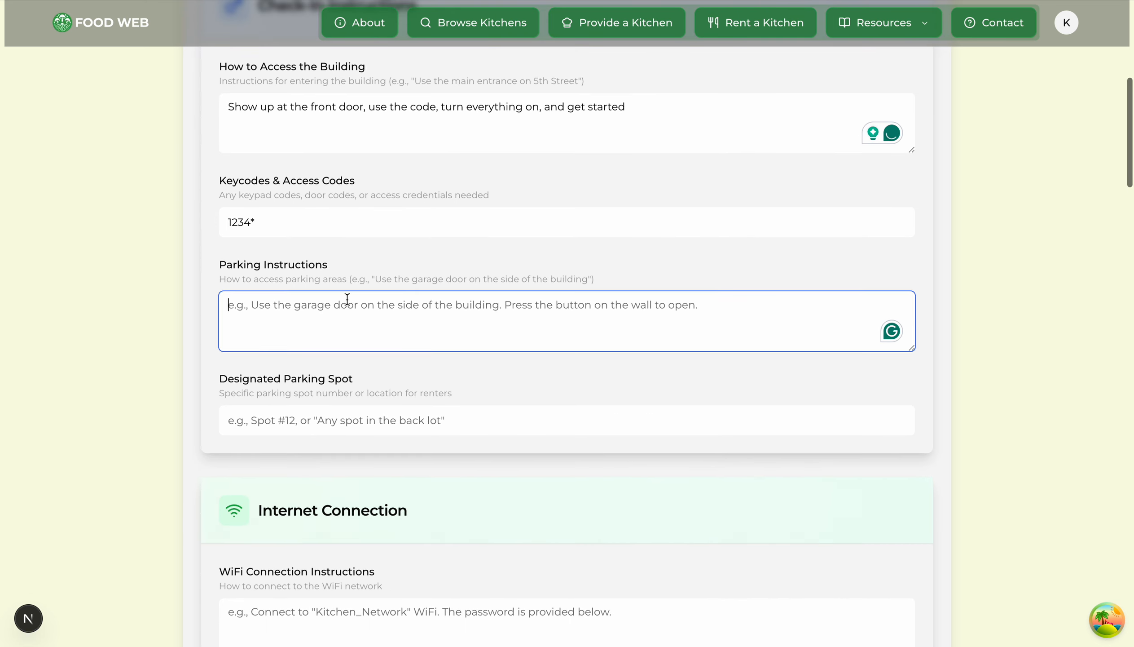
{"action": "type", "text": "Park in the"}
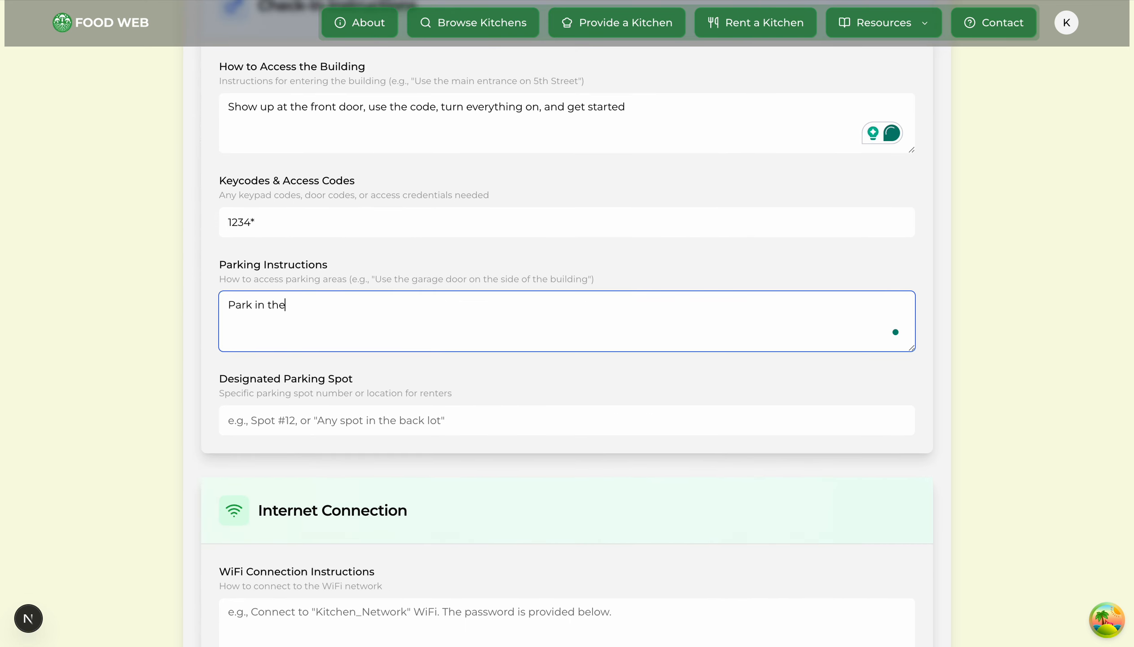
{"action": "type", "text": " designated parking spot"}
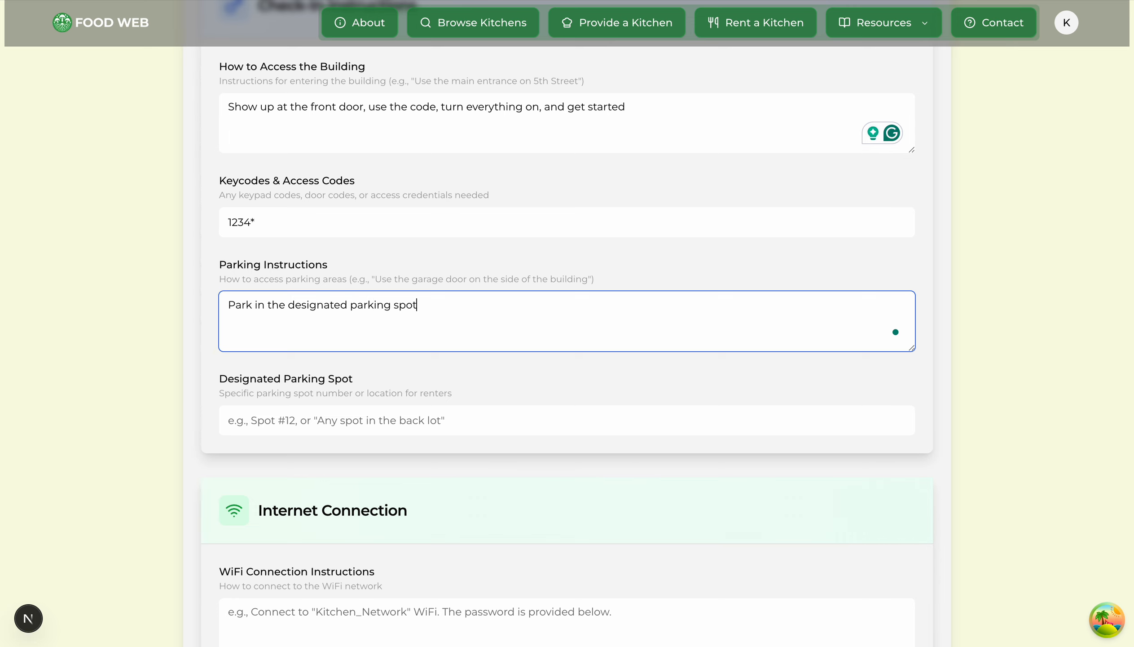
{"action": "key", "text": "Tab"}
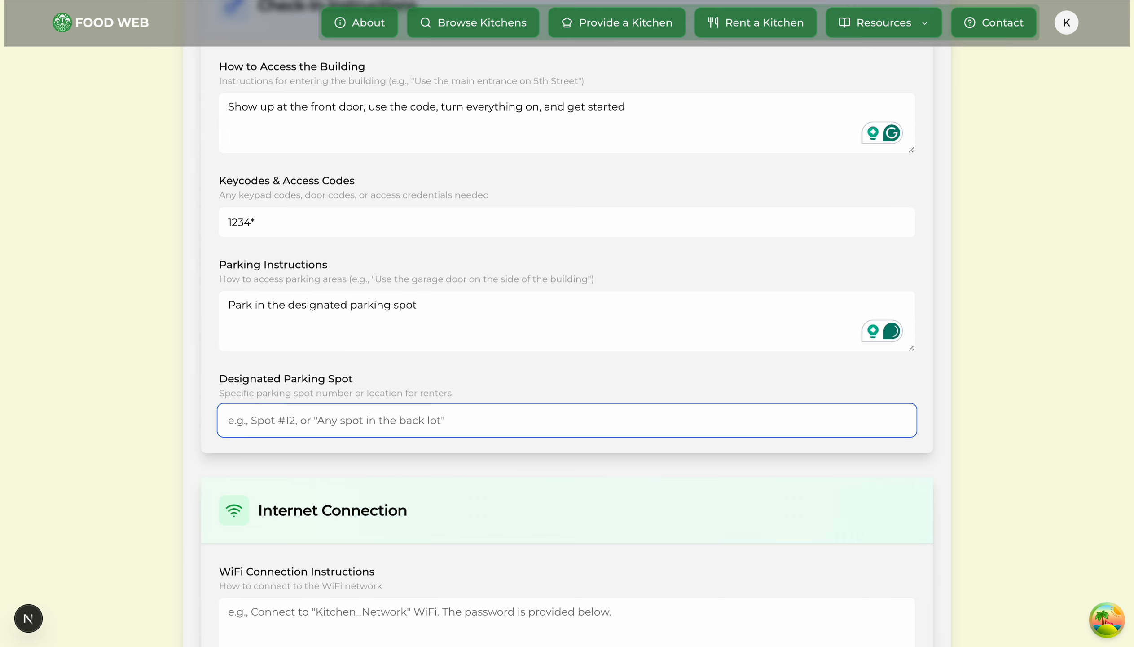
{"action": "type", "text": "#3"}
{"action": "left_click", "coordinate": [99, 368]}
{"action": "scroll", "coordinate": [100, 368], "scroll_direction": "down", "scroll_amount": 2}
{"action": "scroll", "coordinate": [100, 368], "scroll_direction": "down", "scroll_amount": 5}
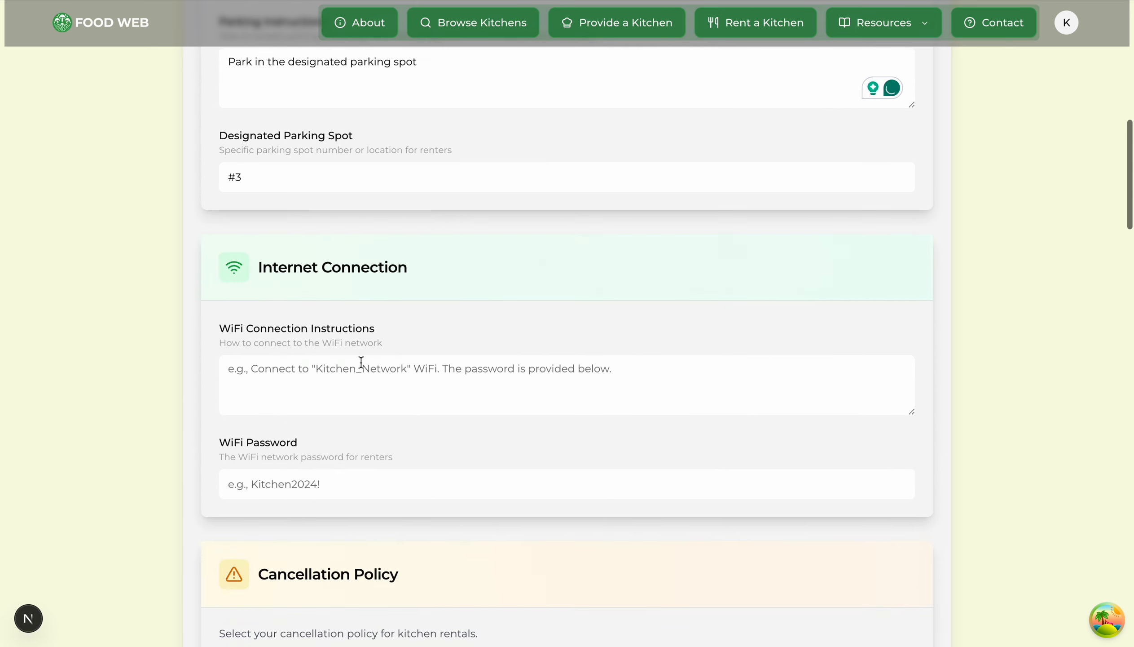
Step: Fill in the WiFi network name and password, plus the primary emergency contact's name and phone
{"action": "left_click", "coordinate": [359, 365]}
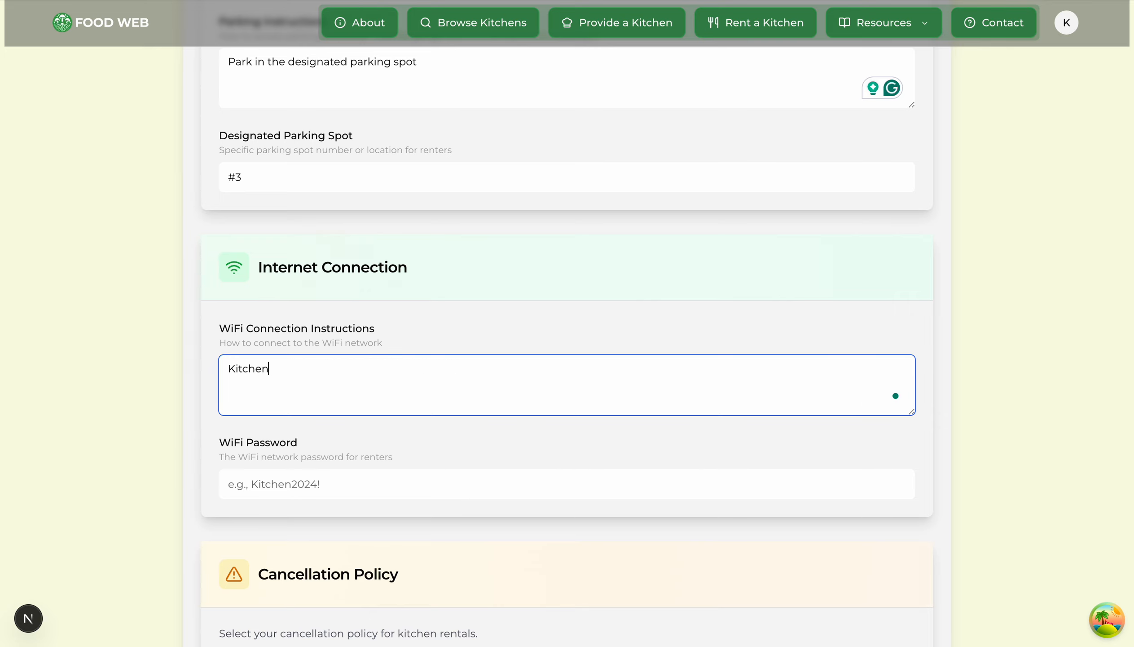
{"action": "key", "text": "Tab"}
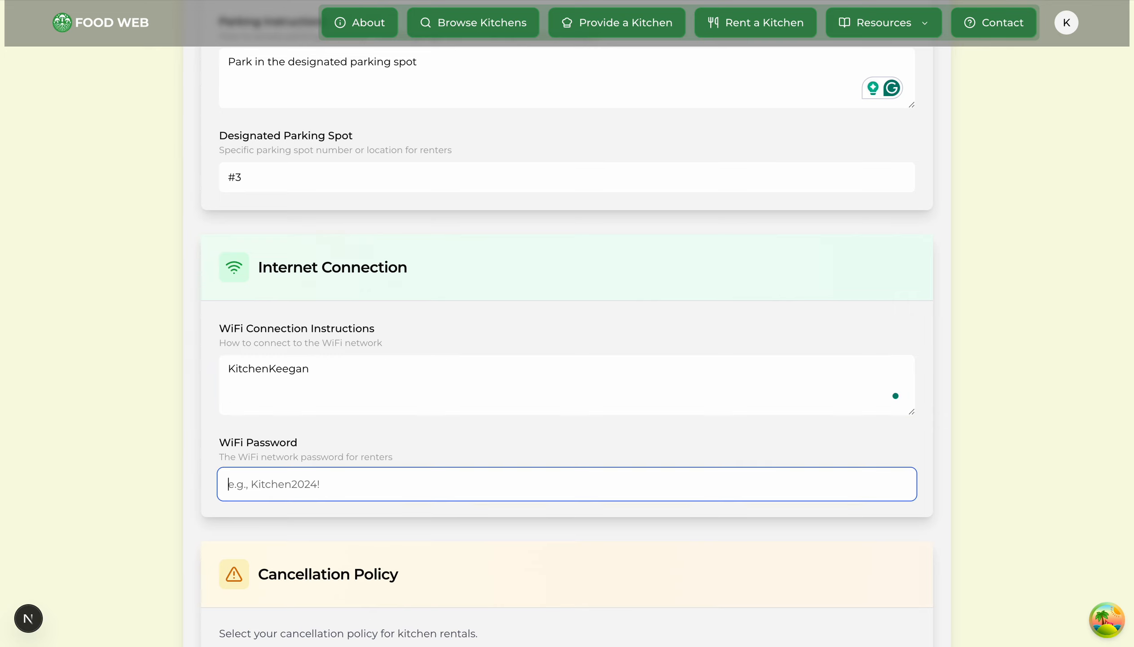
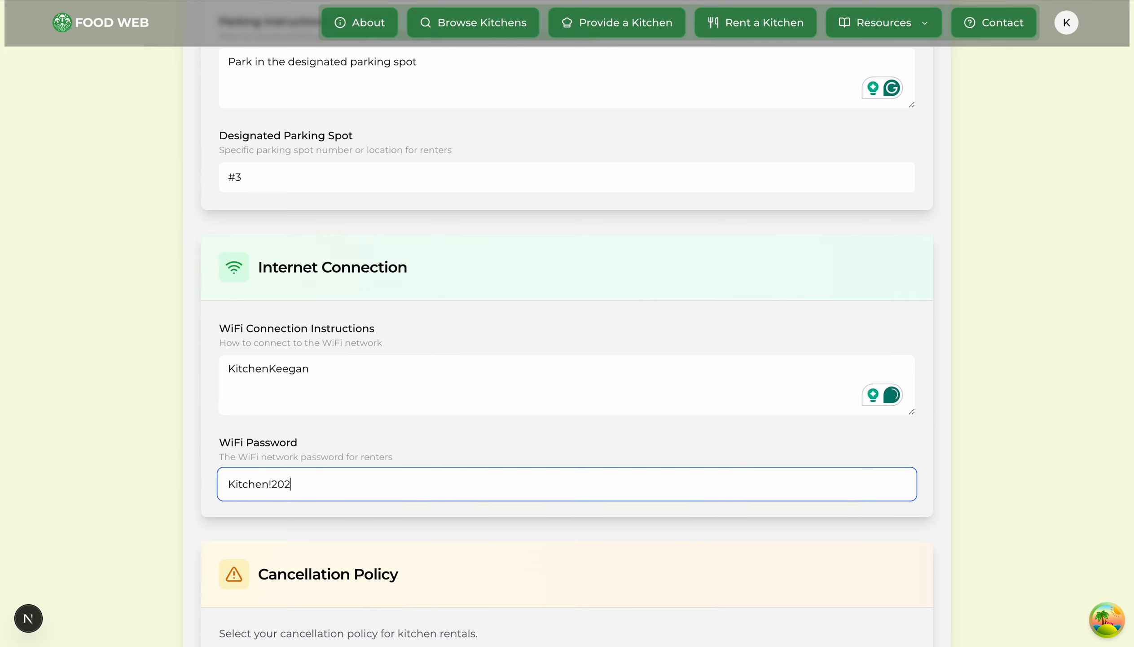
{"action": "key", "text": "Tab"}
{"action": "key", "text": "Tab"}
{"action": "key", "text": "Tab"}
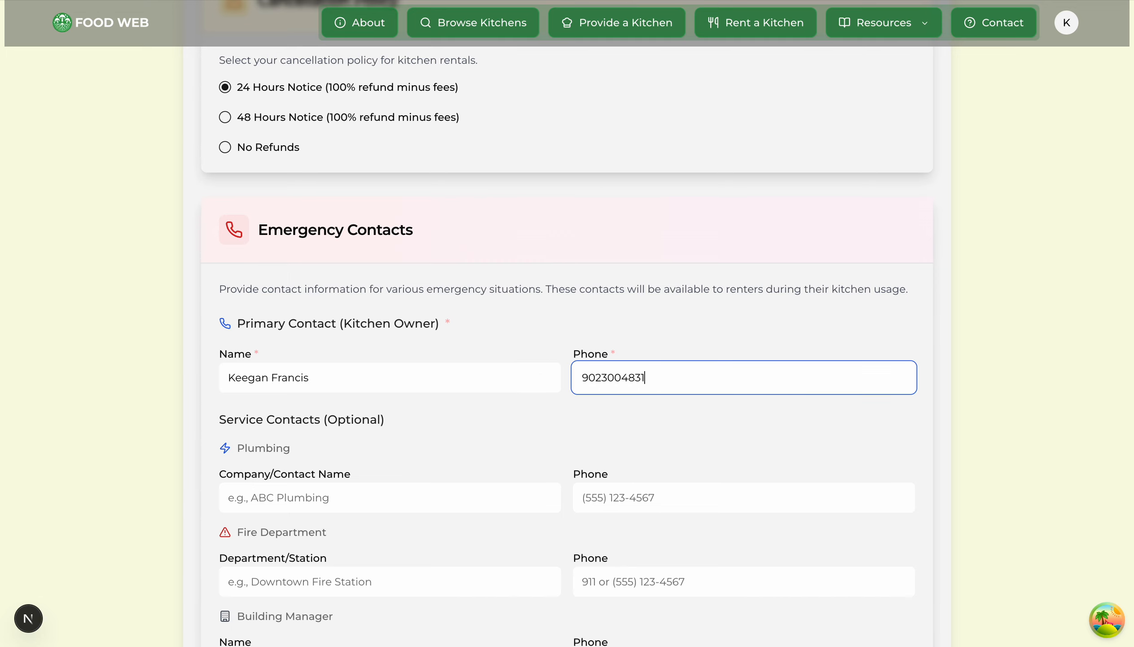
{"action": "scroll", "coordinate": [634, 327], "scroll_direction": "down", "scroll_amount": 12}
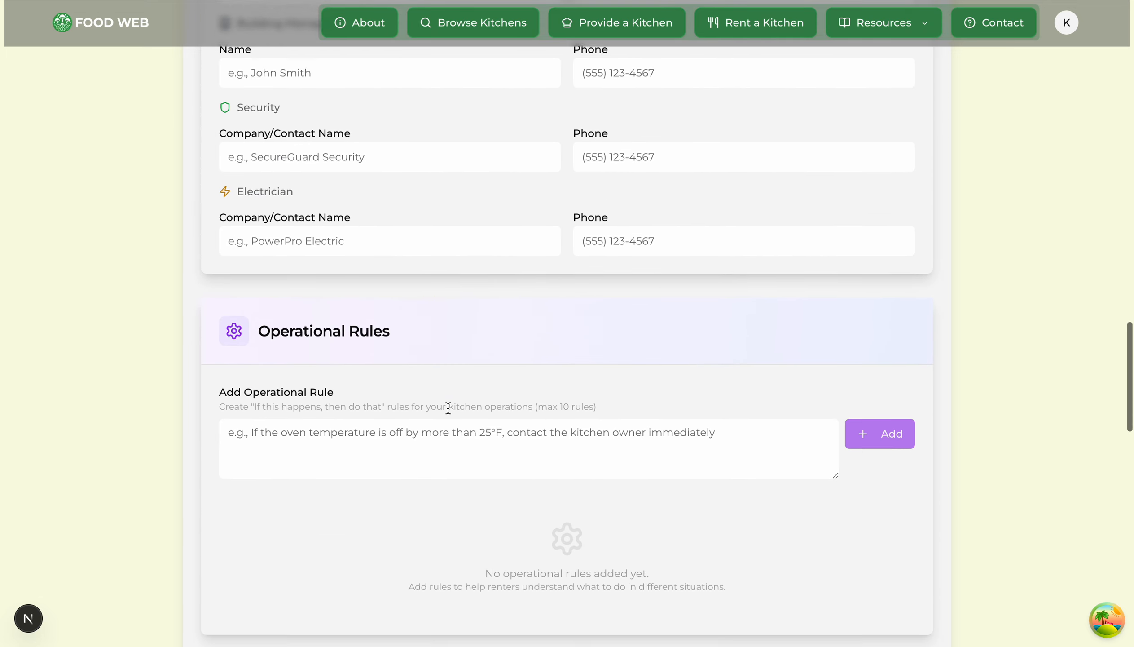
Step: Add the rule to wait 15 minutes after turning the oven on before using it
{"action": "left_click", "coordinate": [468, 433]}
{"action": "scroll", "coordinate": [647, 325], "scroll_direction": "down", "scroll_amount": 2}
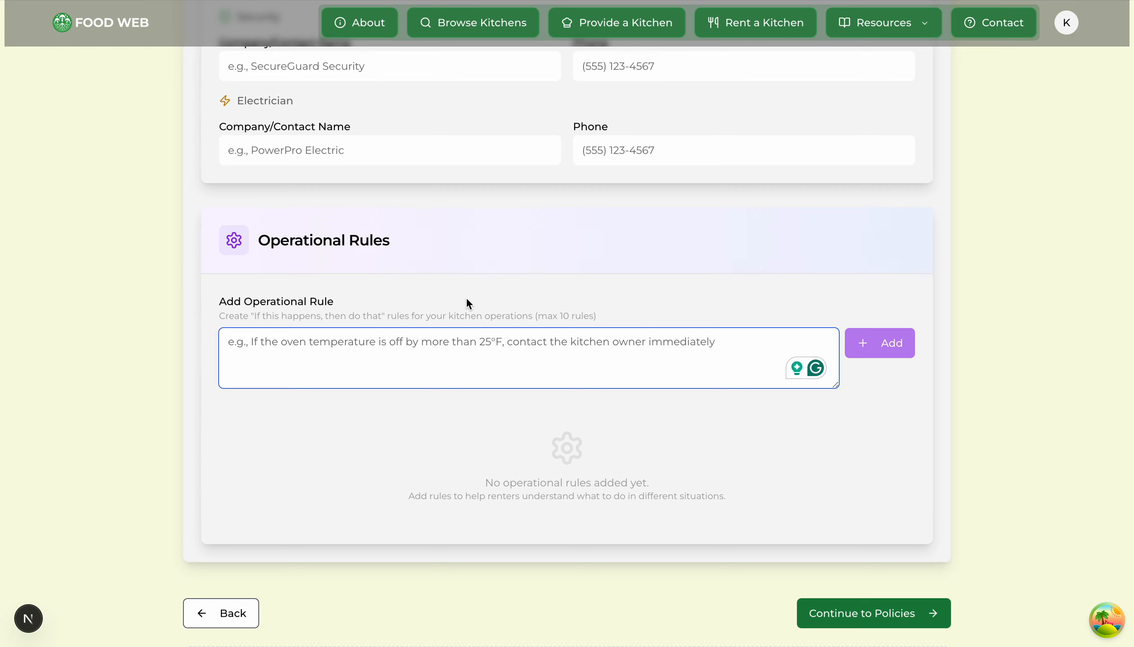
{"action": "type", "text": "When you "}
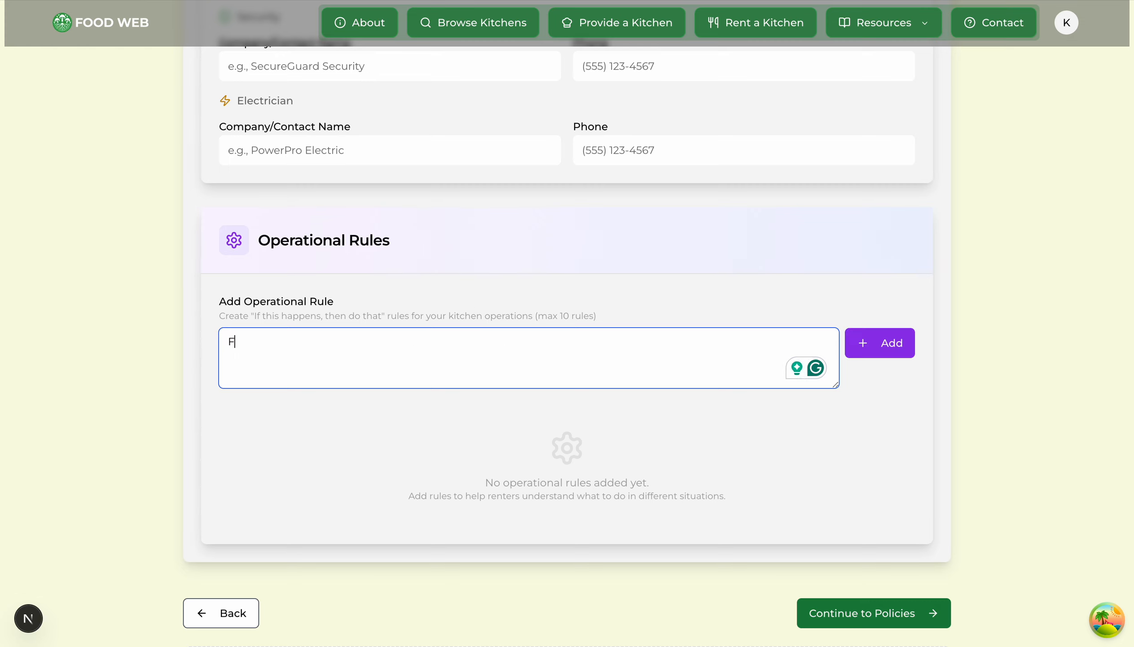
{"action": "type", "text": "turn "}
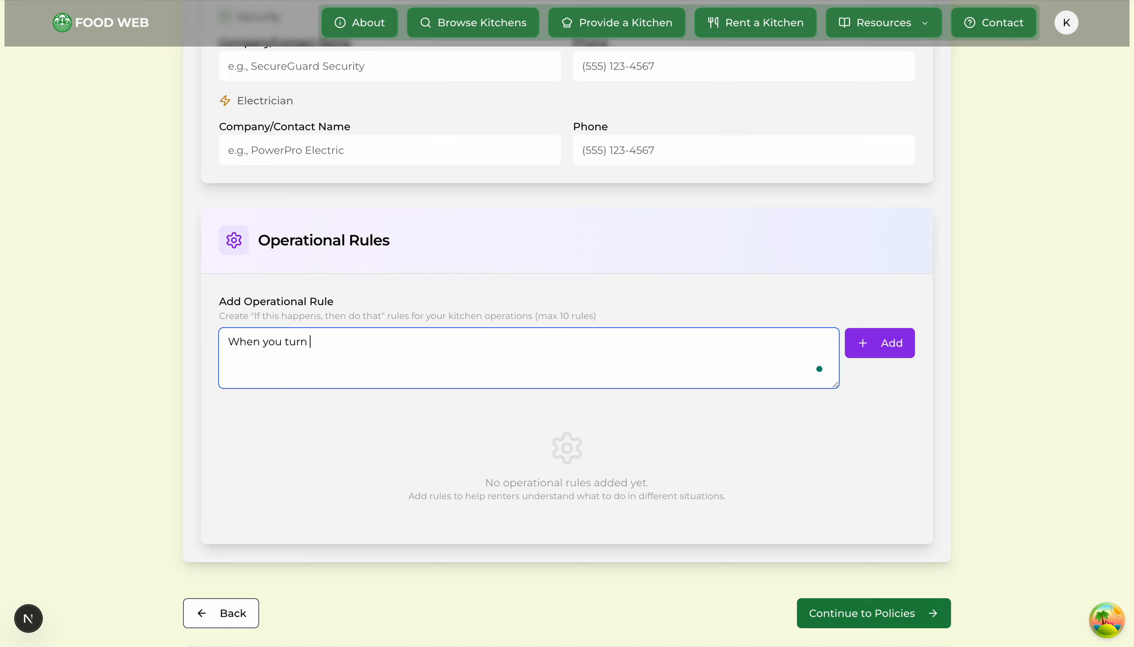
{"action": "type", "text": "the oven on, please wait 15 min"}
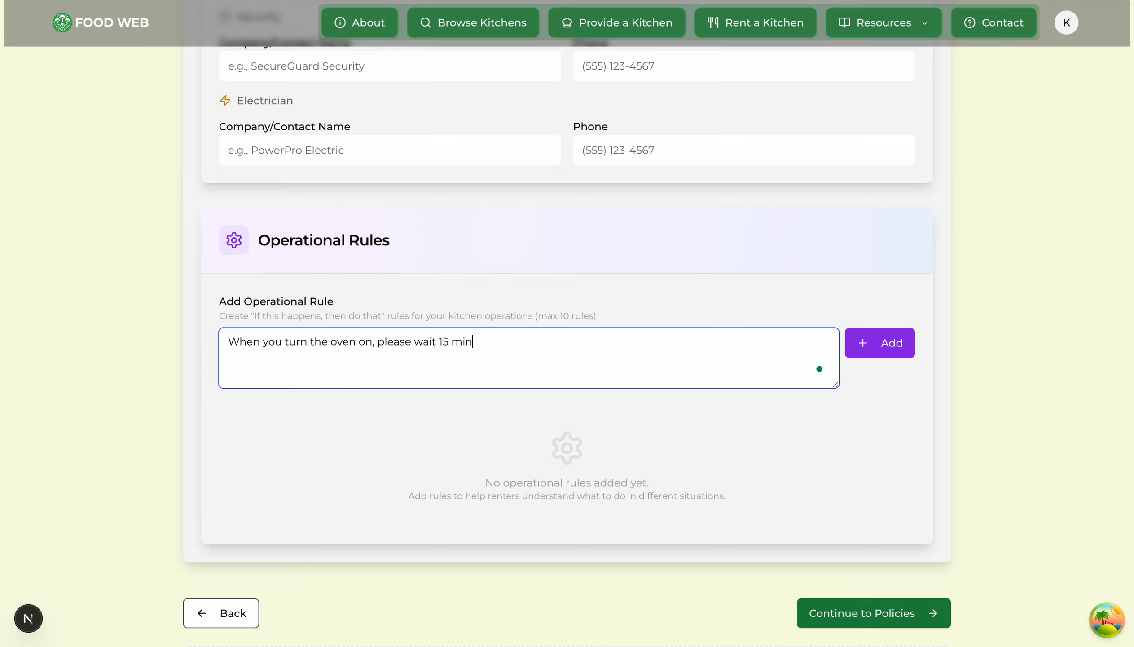
{"action": "type", "text": "utes before using it or putting anything into it."}
{"action": "key", "text": "Return"}
Step: Add the rule 'Be careful with the blender, it gets stuck sometimes!'
{"action": "type", "text": "Be car"}
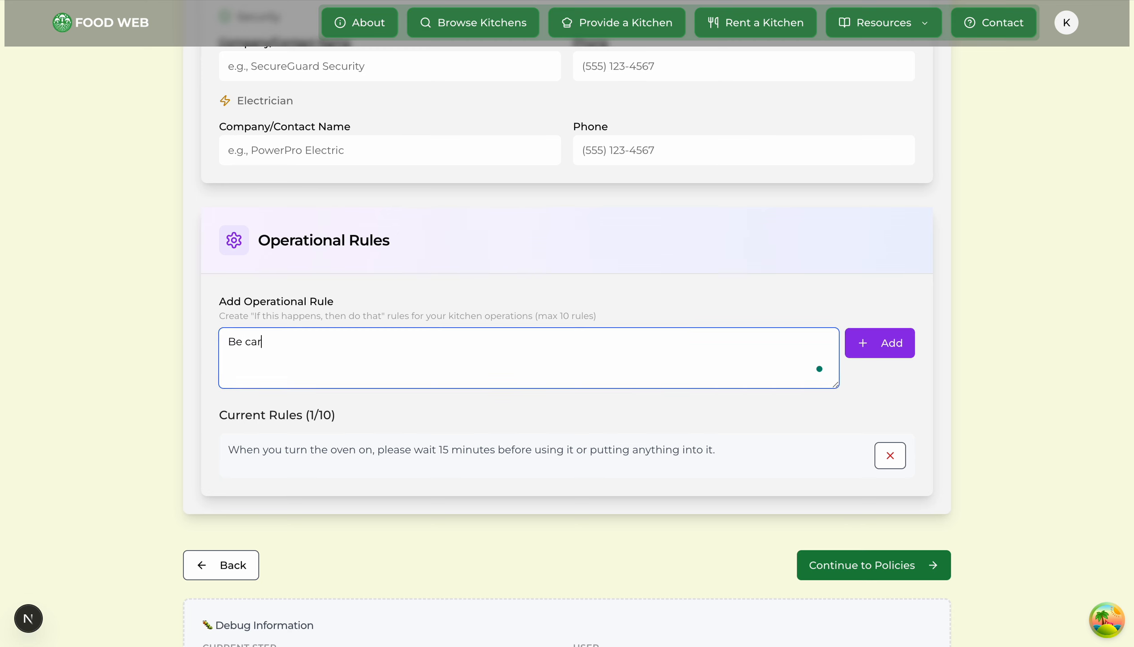
{"action": "type", "text": "eful with the blender, it gets stuck something"}
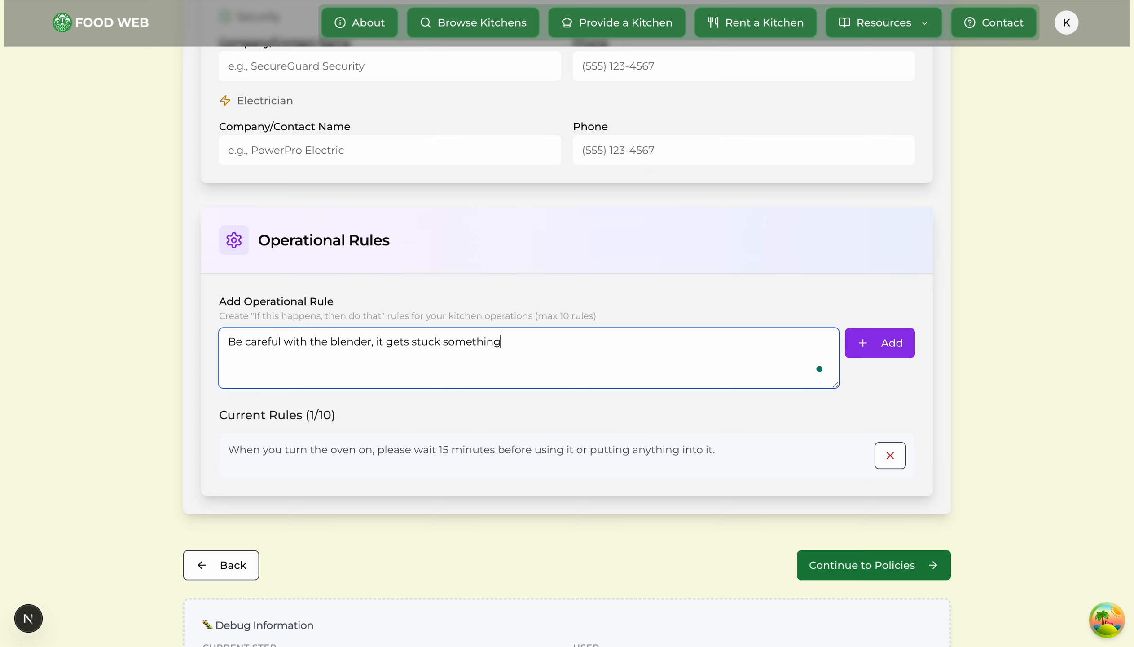
{"action": "key", "text": "ctrl+BackSpace"}
{"action": "type", "text": "sometimes!"}
{"action": "left_click", "coordinate": [877, 336]}
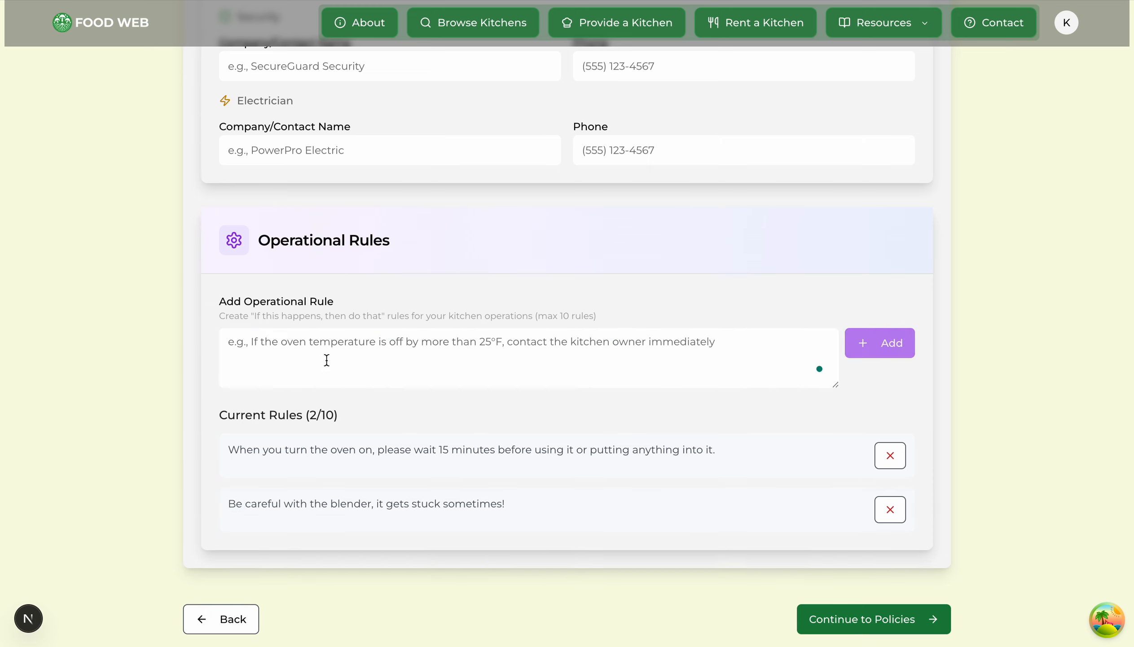
{"action": "left_click_drag", "start_coordinate": [220, 412], "coordinate": [388, 416]}
{"action": "left_click", "coordinate": [406, 411]}
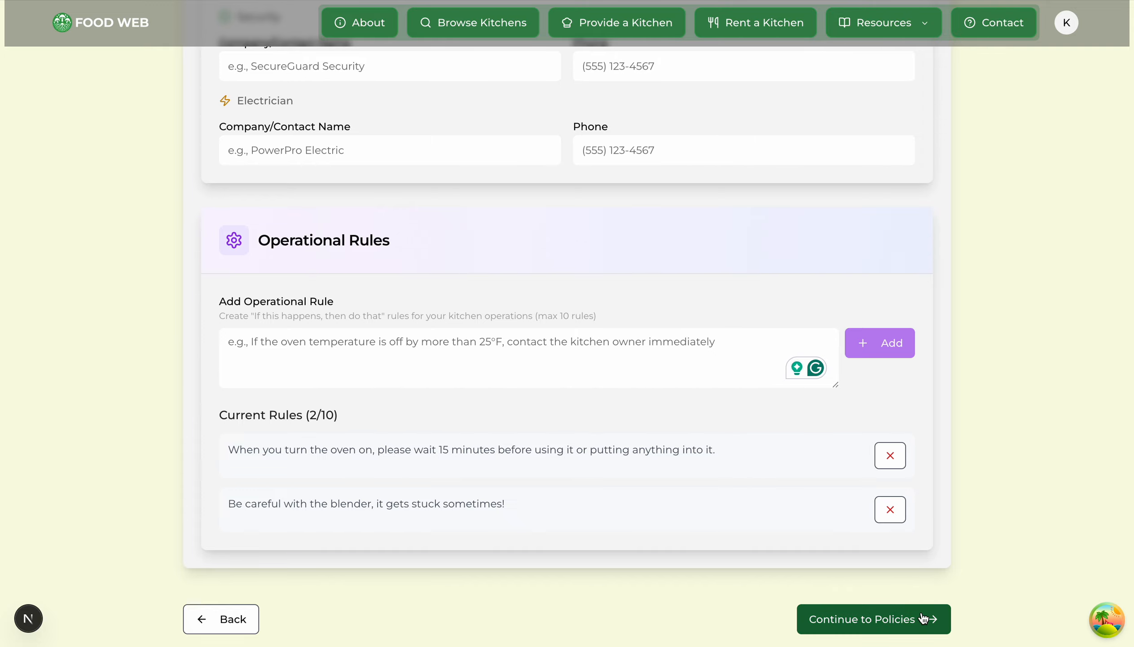
Step: Continue to the Documents step and look over its sections
{"action": "left_click", "coordinate": [873, 618]}
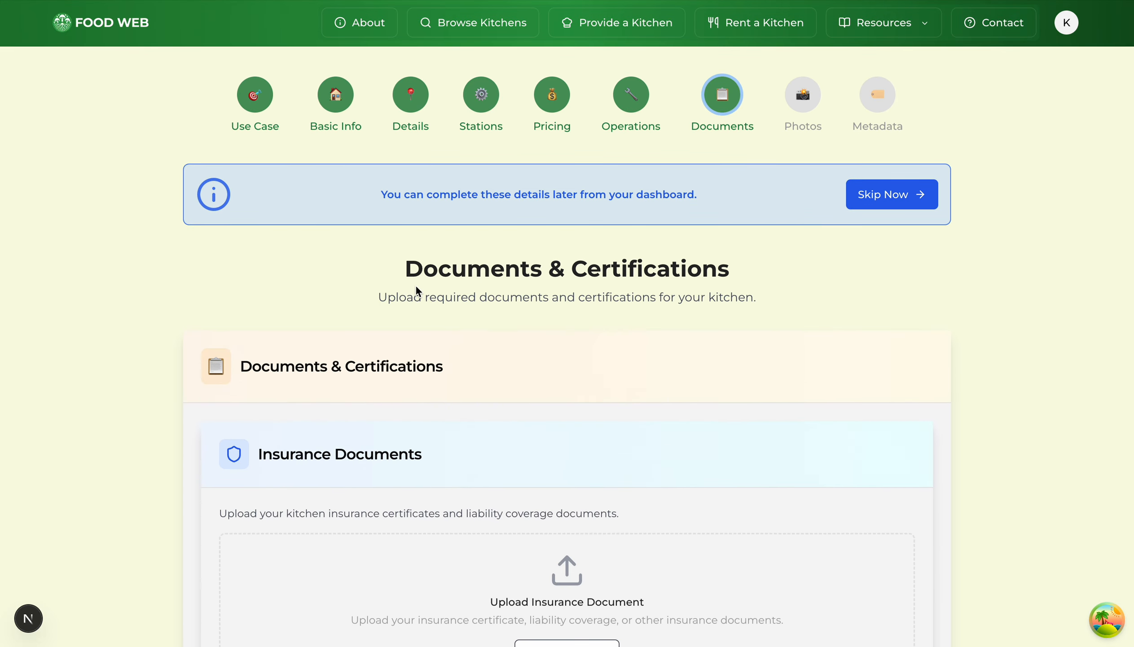
{"action": "left_click_drag", "start_coordinate": [405, 270], "coordinate": [810, 269]}
{"action": "scroll", "coordinate": [812, 267], "scroll_direction": "down", "scroll_amount": 2}
{"action": "scroll", "coordinate": [815, 274], "scroll_direction": "down", "scroll_amount": 1}
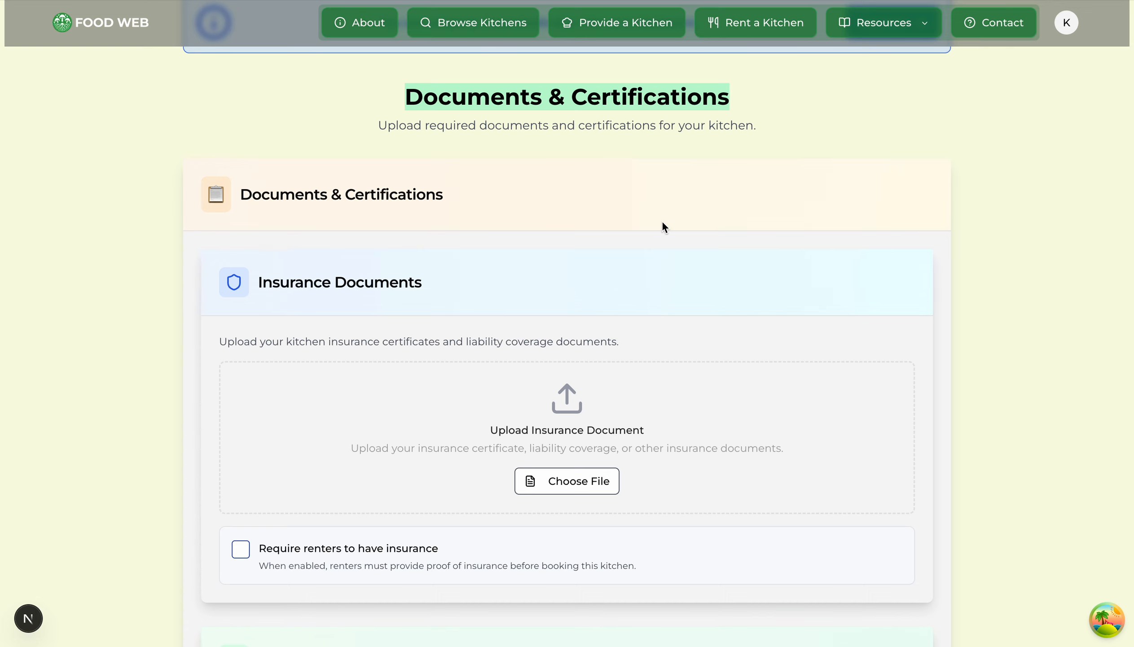
{"action": "left_click", "coordinate": [820, 127]}
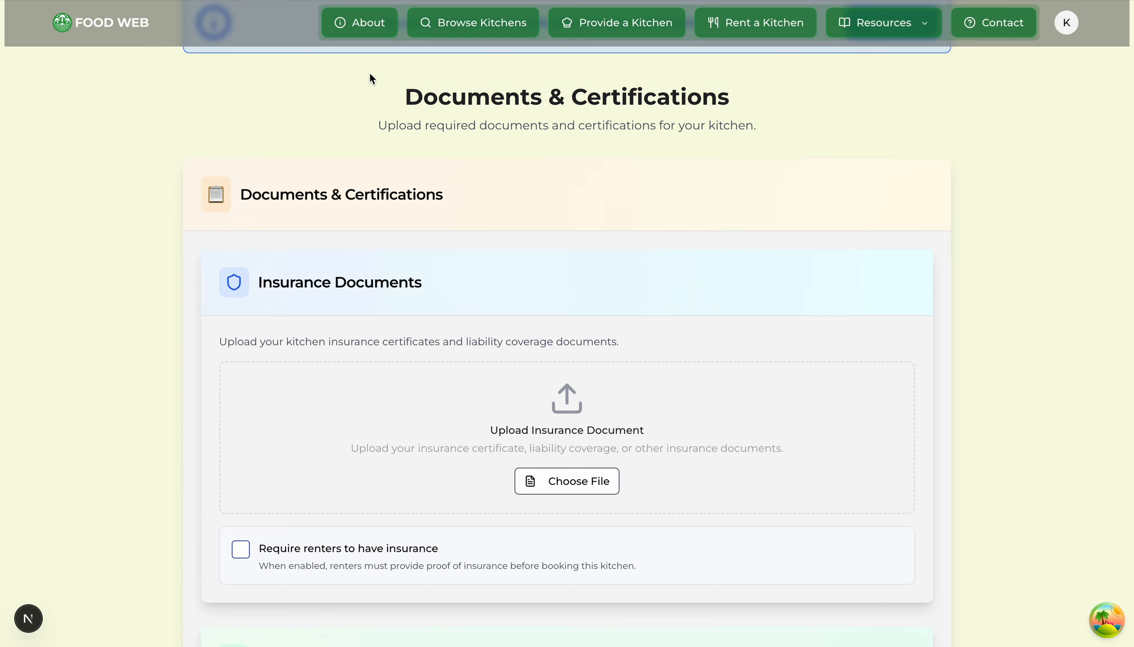
{"action": "left_click_drag", "start_coordinate": [342, 92], "coordinate": [782, 114]}
{"action": "left_click", "coordinate": [804, 113]}
{"action": "scroll", "coordinate": [295, 174], "scroll_direction": "down", "scroll_amount": 2}
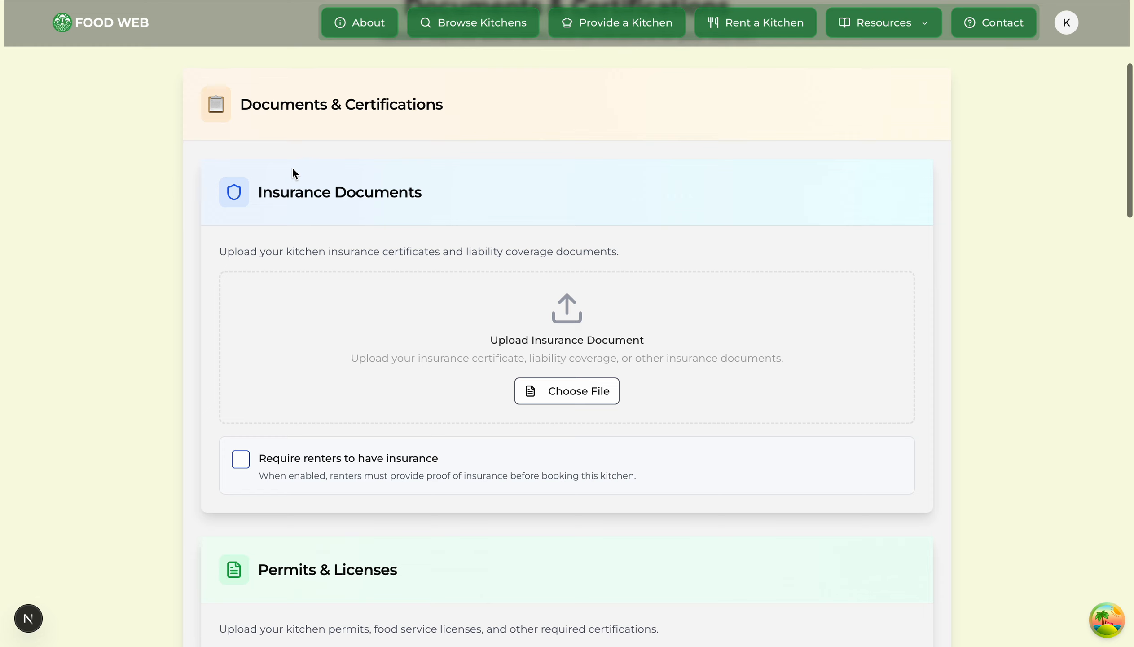
{"action": "scroll", "coordinate": [295, 261], "scroll_direction": "down", "scroll_amount": 1}
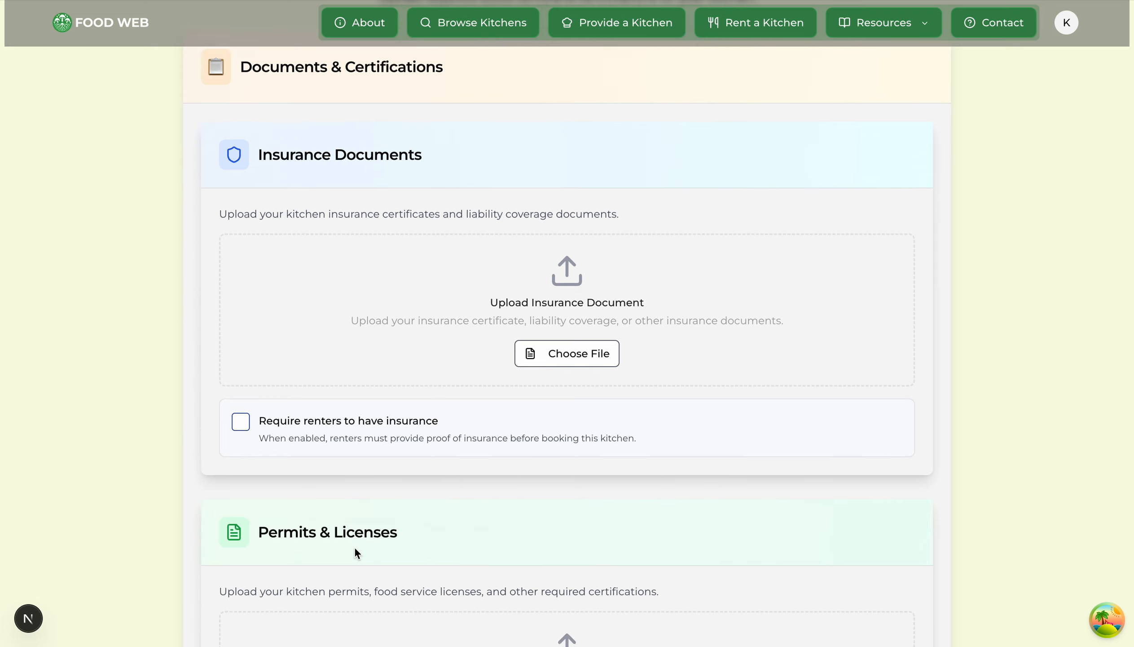
{"action": "scroll", "coordinate": [947, 396], "scroll_direction": "up", "scroll_amount": 1}
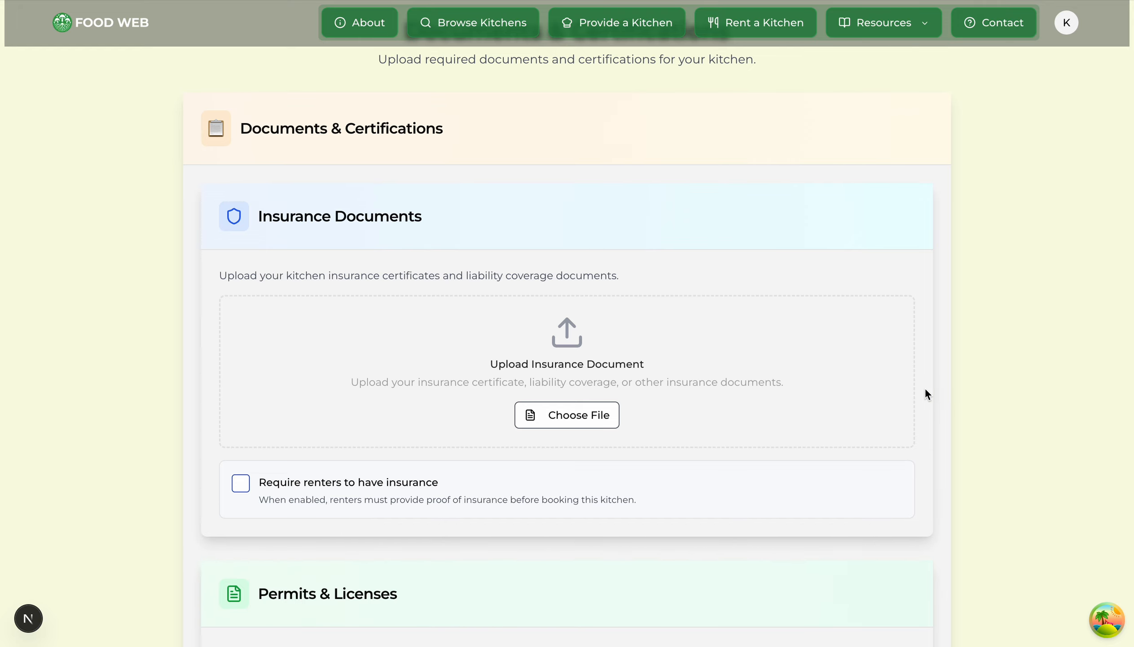
Step: Upload sample-local-pdf.pdf from Downloads as the insurance document, leaving renter insurance not required
{"action": "left_click", "coordinate": [587, 423]}
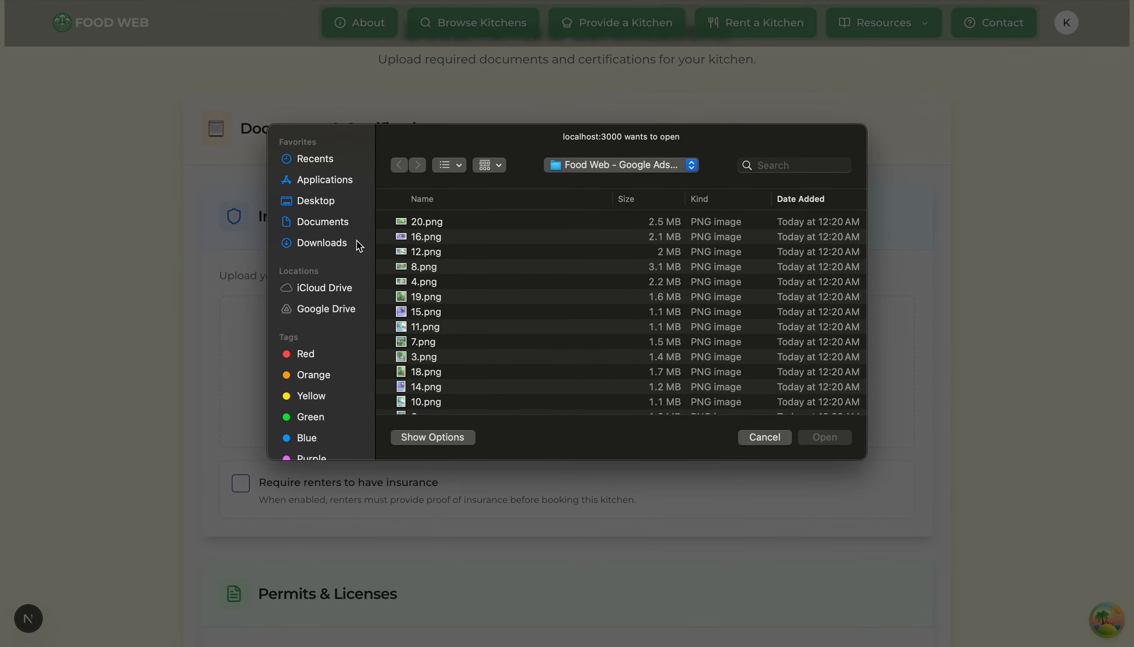
{"action": "left_click", "coordinate": [321, 242]}
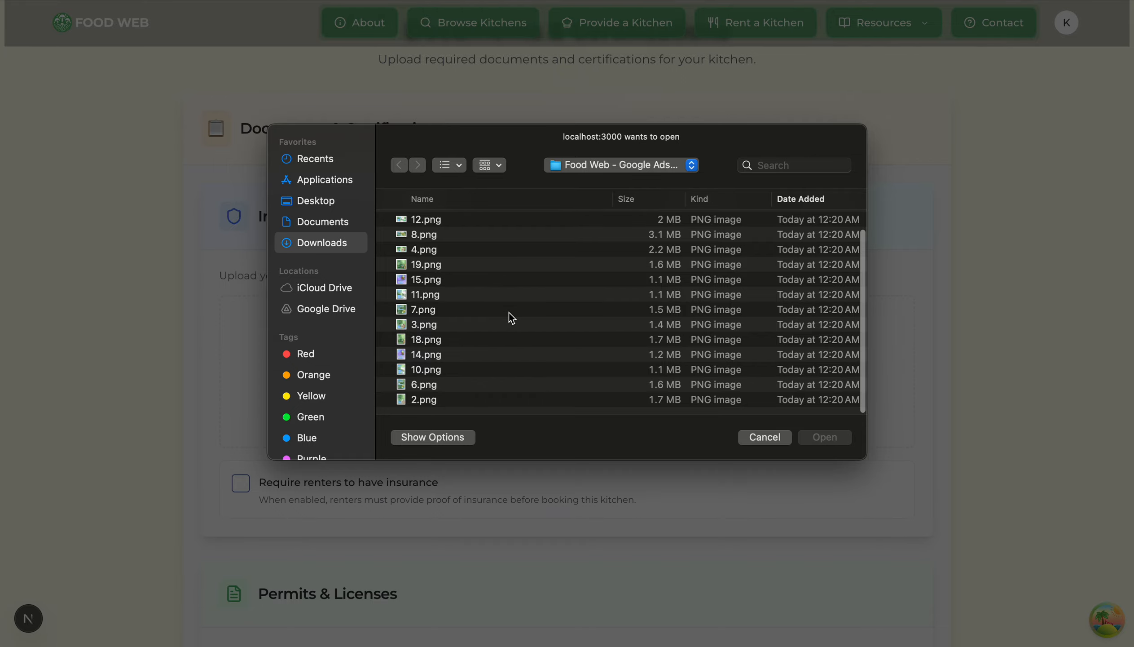
{"action": "scroll", "coordinate": [455, 378], "scroll_direction": "down", "scroll_amount": 5}
{"action": "double_click", "coordinate": [437, 398]}
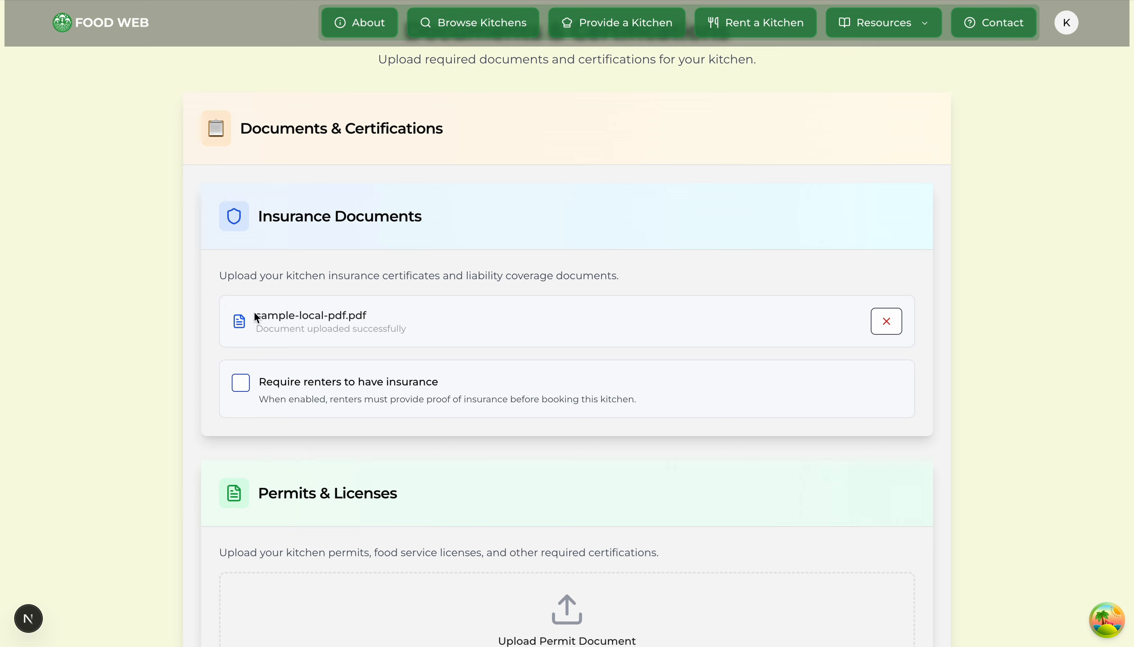
{"action": "left_click_drag", "start_coordinate": [256, 316], "coordinate": [473, 318]}
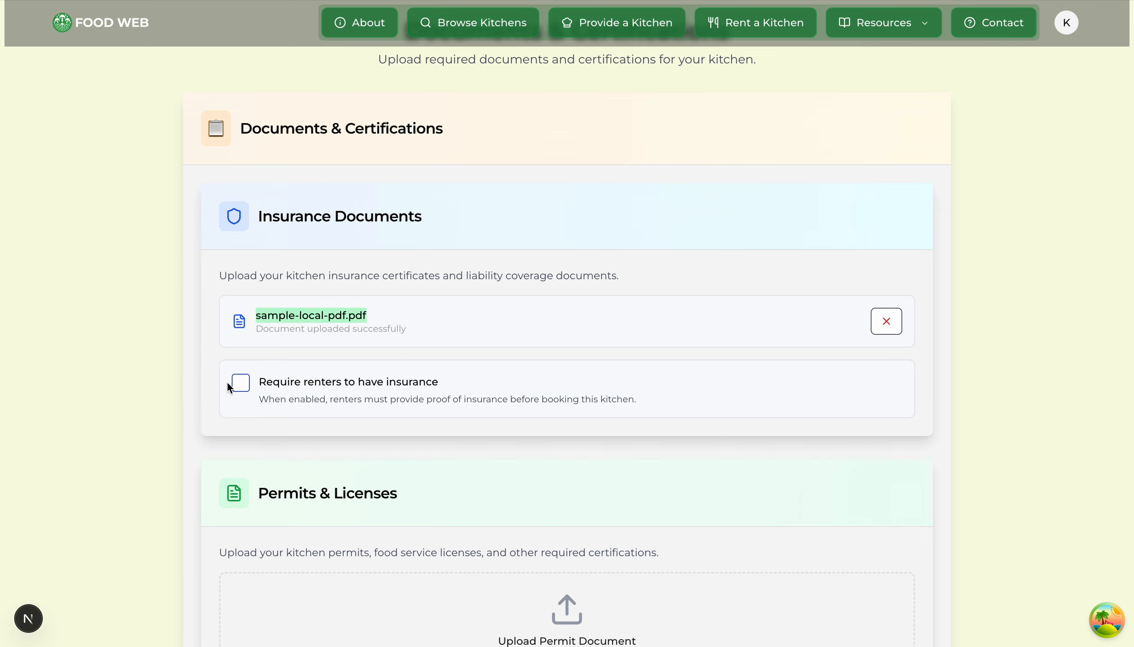
{"action": "left_click", "coordinate": [240, 383]}
{"action": "left_click", "coordinate": [239, 386]}
{"action": "left_click", "coordinate": [239, 387]}
{"action": "left_click", "coordinate": [241, 392]}
{"action": "left_click", "coordinate": [242, 393]}
Step: Upload sample-local-pdf.pdf as the Permits & Licenses document and continue
{"action": "scroll", "coordinate": [90, 372], "scroll_direction": "down", "scroll_amount": 5}
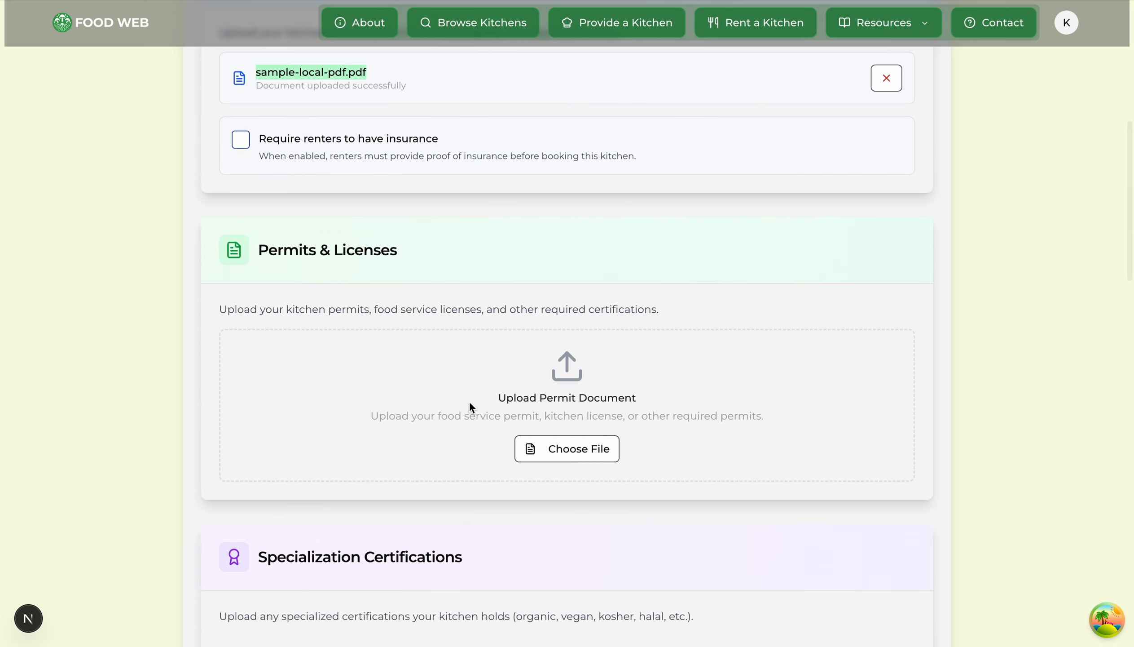
{"action": "left_click_drag", "start_coordinate": [264, 249], "coordinate": [466, 253]}
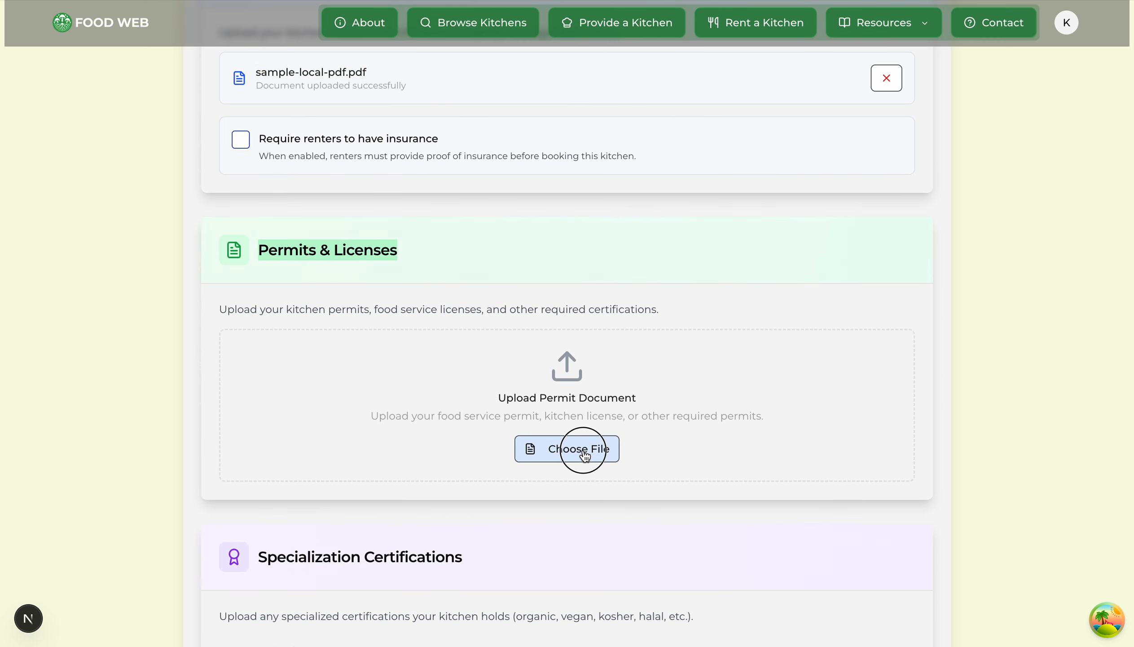
{"action": "left_click", "coordinate": [582, 448]}
{"action": "left_click", "coordinate": [402, 223]}
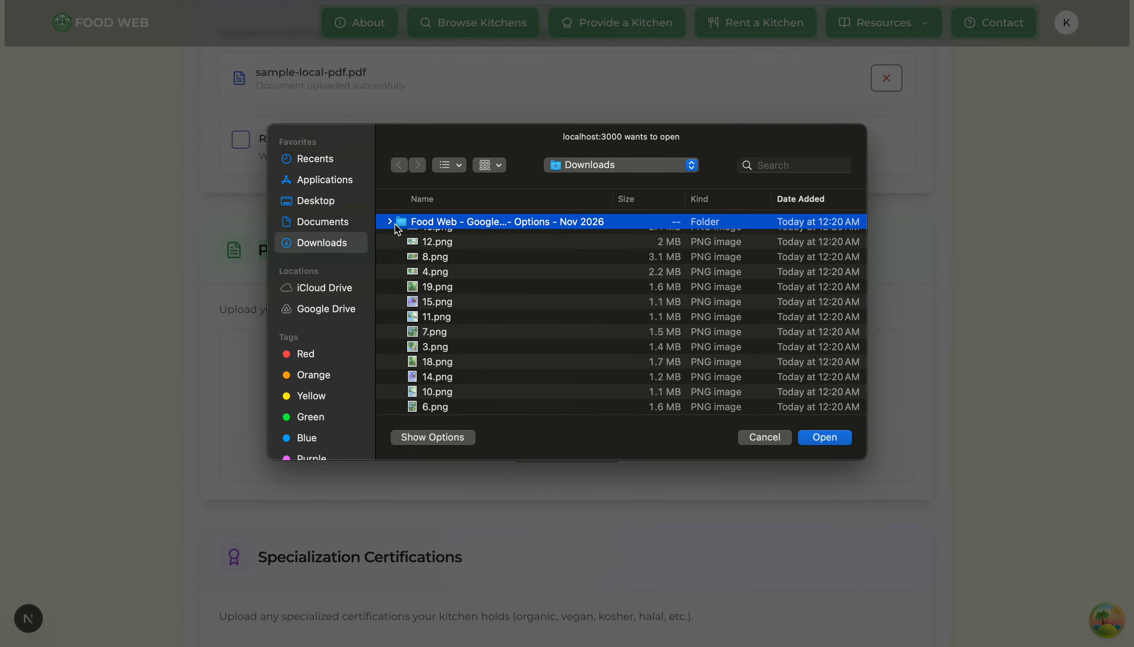
{"action": "scroll", "coordinate": [435, 396], "scroll_direction": "down", "scroll_amount": 15}
{"action": "double_click", "coordinate": [434, 402]}
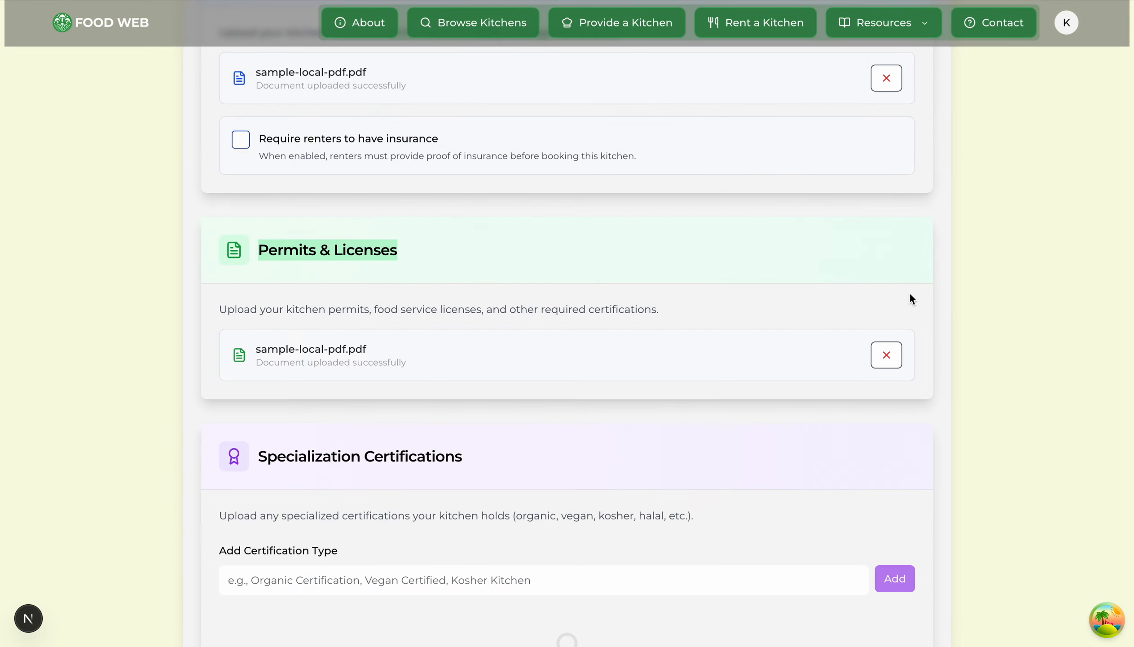
{"action": "scroll", "coordinate": [737, 317], "scroll_direction": "down", "scroll_amount": 6}
{"action": "scroll", "coordinate": [397, 185], "scroll_direction": "up", "scroll_amount": 2}
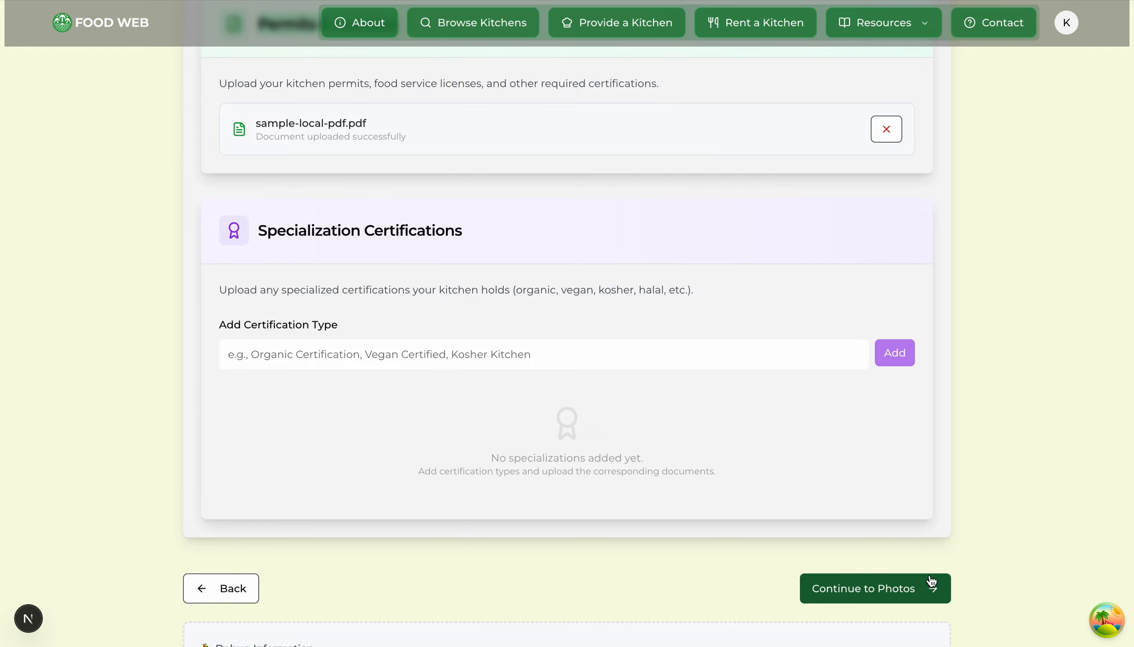
{"action": "left_click", "coordinate": [896, 594]}
Step: Upload 20.png from the Food Web folder as the 1920 × 1080 banner photo
{"action": "scroll", "coordinate": [430, 361], "scroll_direction": "down", "scroll_amount": 5}
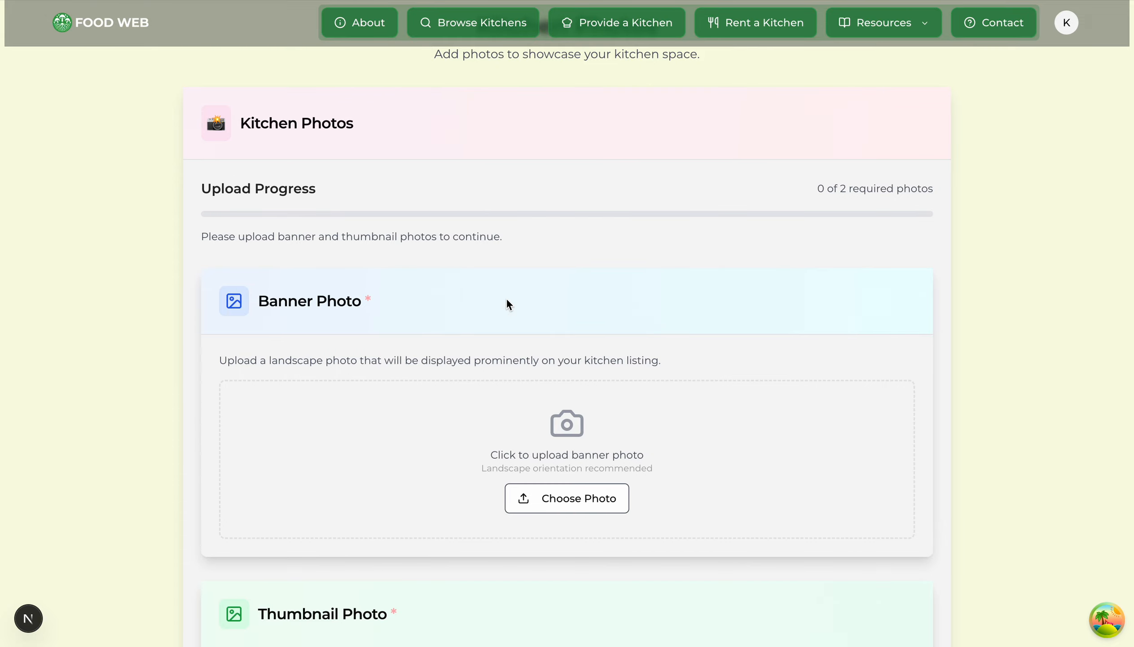
{"action": "scroll", "coordinate": [509, 304], "scroll_direction": "down", "scroll_amount": 2}
{"action": "left_click", "coordinate": [585, 430]}
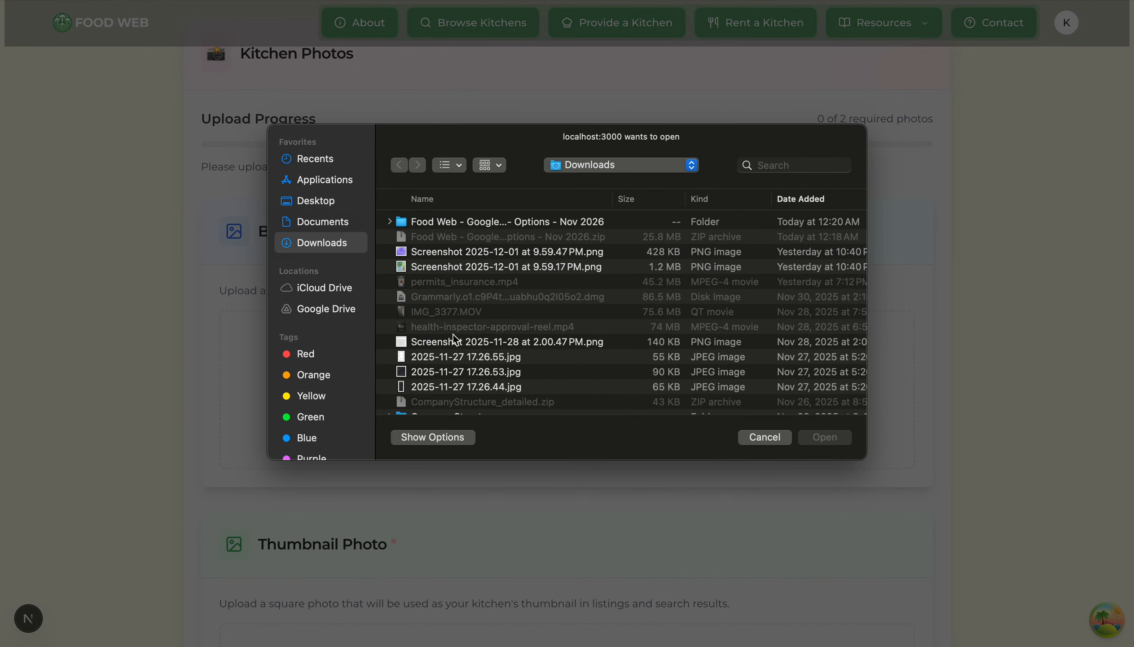
{"action": "left_click", "coordinate": [389, 222]}
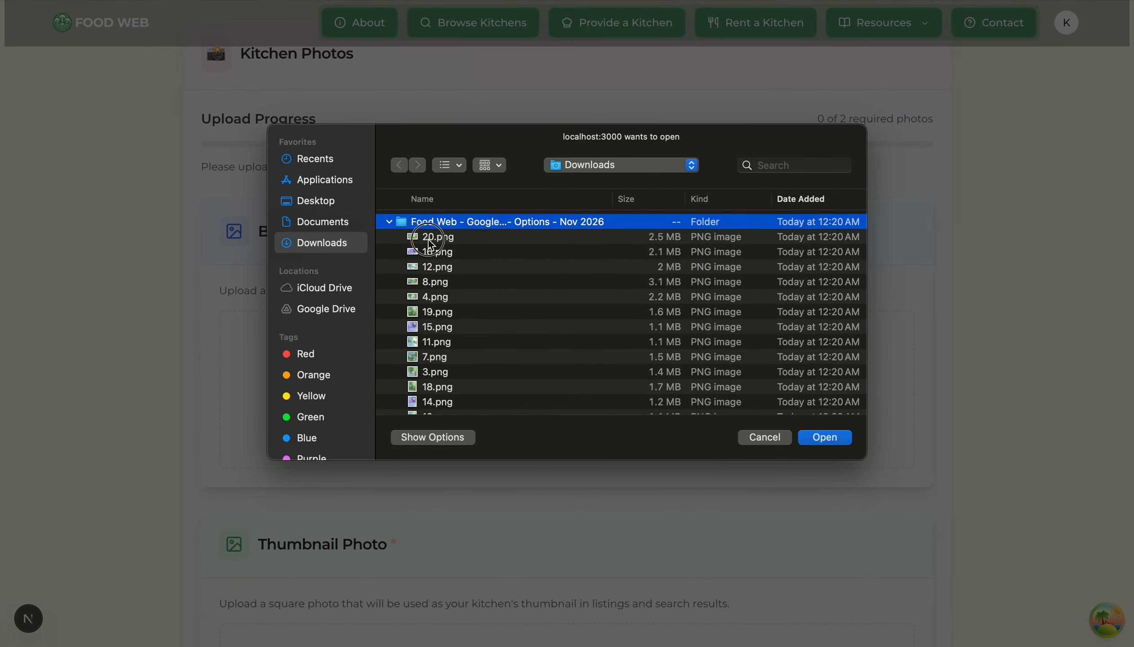
{"action": "double_click", "coordinate": [430, 238]}
{"action": "scroll", "coordinate": [666, 336], "scroll_direction": "down", "scroll_amount": 2}
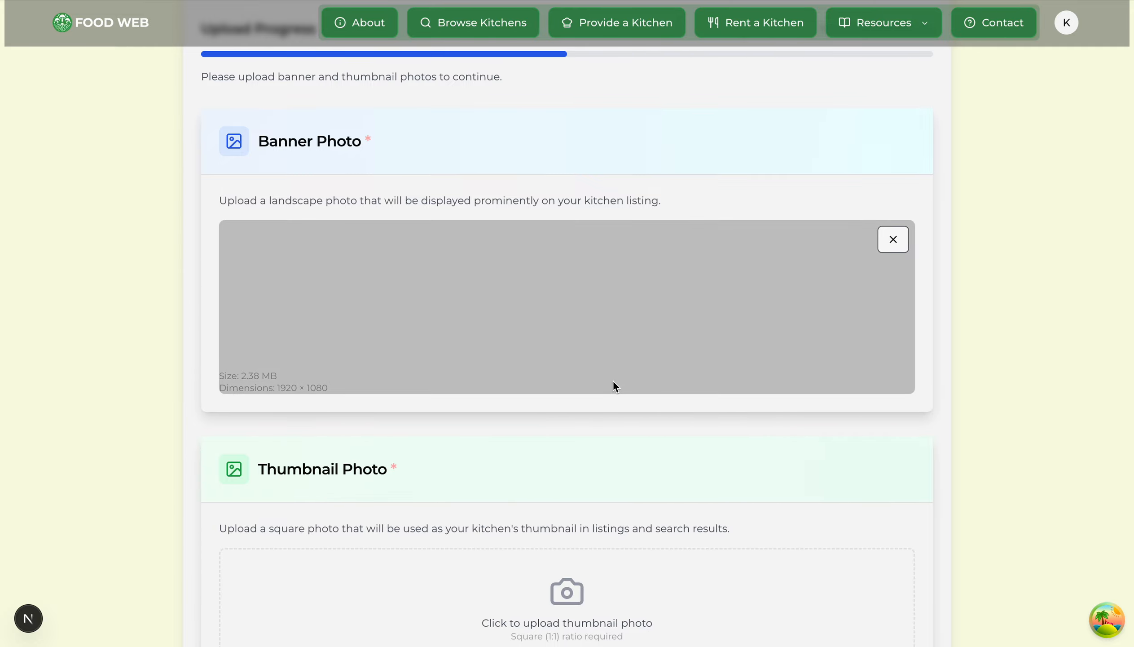
{"action": "scroll", "coordinate": [737, 329], "scroll_direction": "down", "scroll_amount": 4}
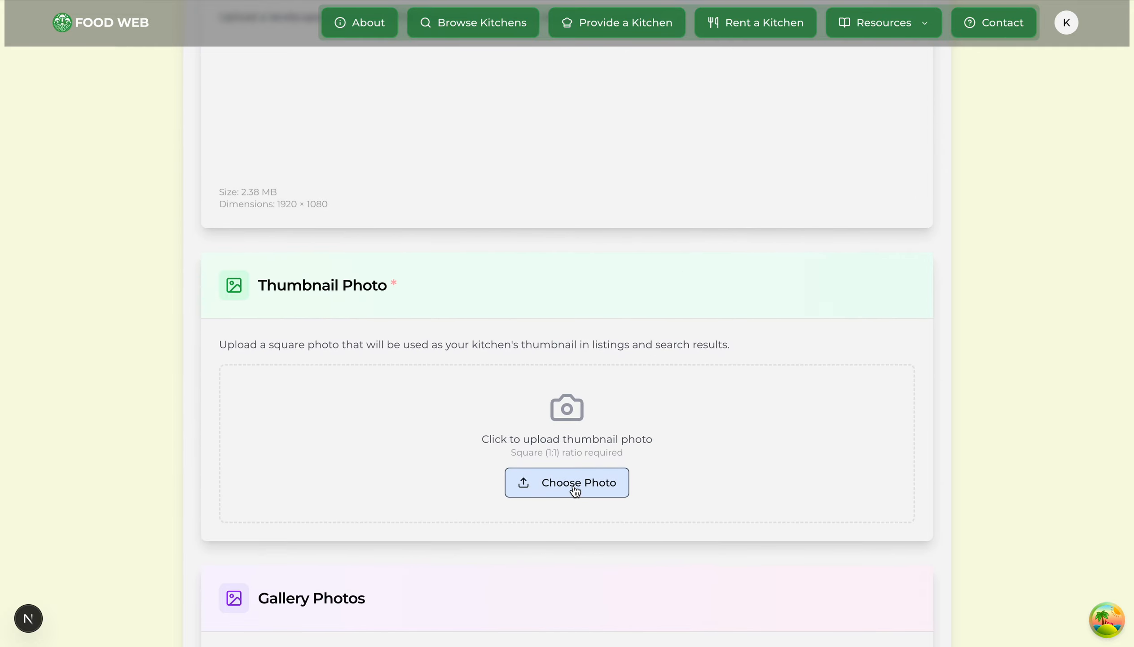
Step: Upload a square 1080 × 1080 image as the thumbnail photo
{"action": "left_click", "coordinate": [575, 490]}
{"action": "left_click", "coordinate": [429, 343]}
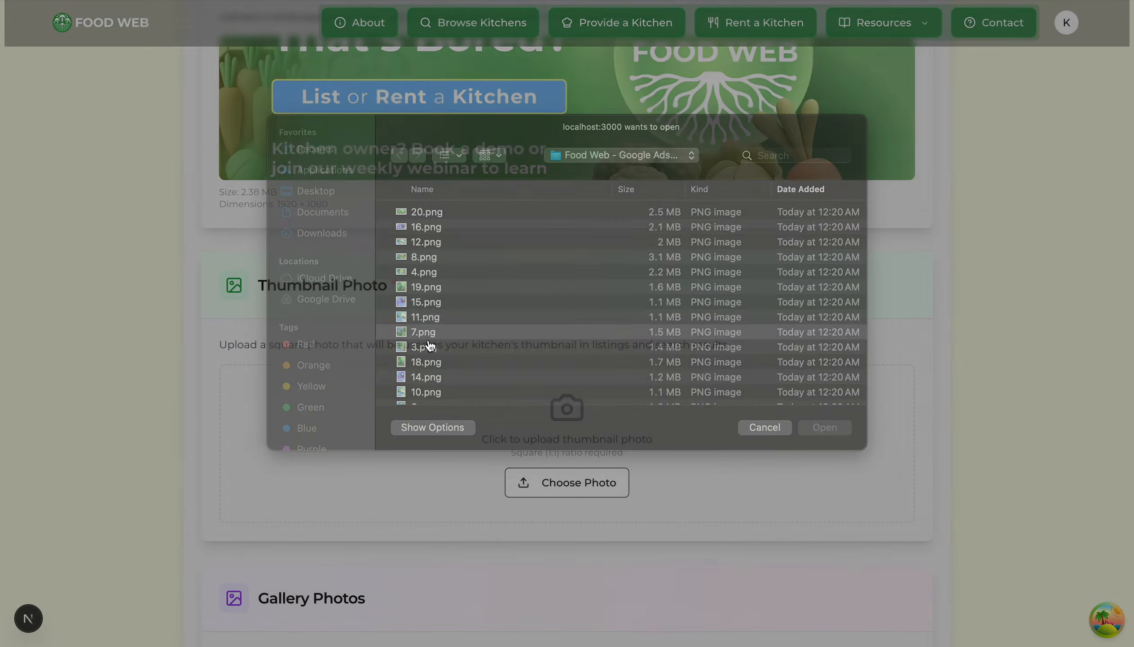
{"action": "scroll", "coordinate": [885, 357], "scroll_direction": "up", "scroll_amount": 3}
{"action": "scroll", "coordinate": [885, 358], "scroll_direction": "down", "scroll_amount": 2}
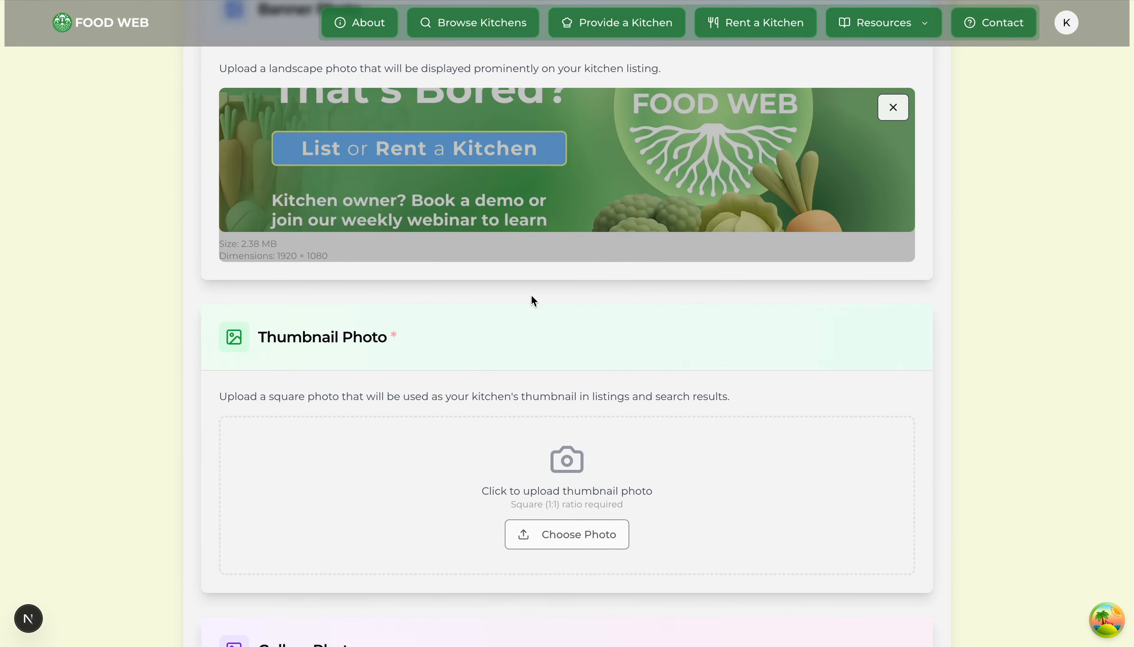
{"action": "scroll", "coordinate": [738, 398], "scroll_direction": "down", "scroll_amount": 3}
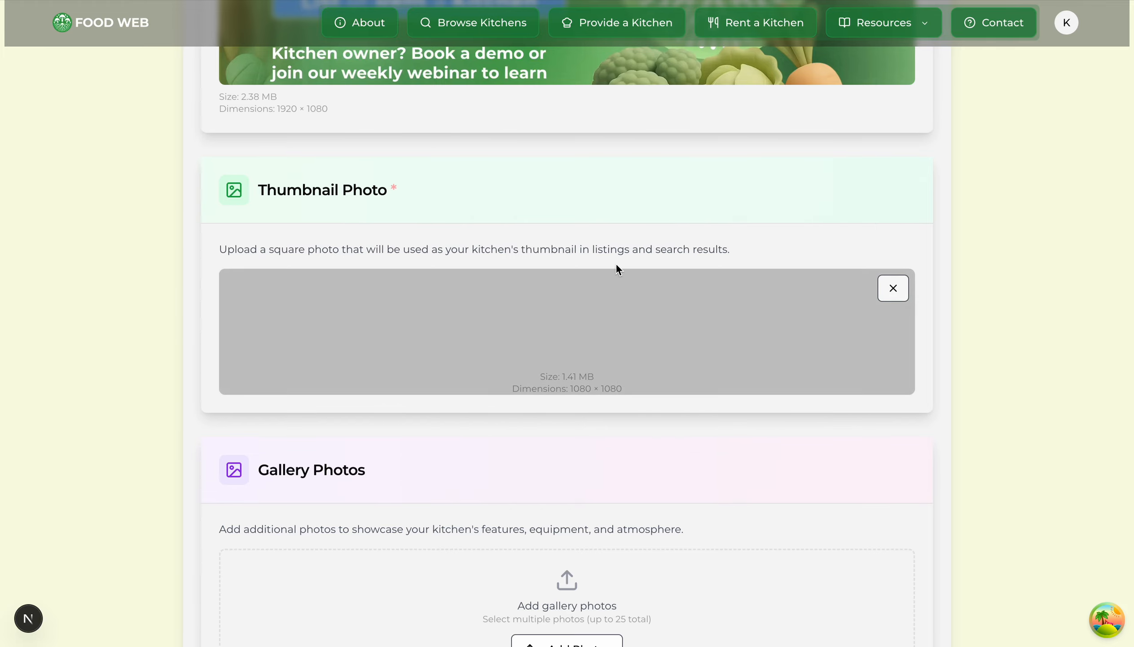
{"action": "scroll", "coordinate": [517, 557], "scroll_direction": "up", "scroll_amount": 2}
{"action": "scroll", "coordinate": [516, 556], "scroll_direction": "up", "scroll_amount": 4}
{"action": "scroll", "coordinate": [516, 557], "scroll_direction": "down", "scroll_amount": 6}
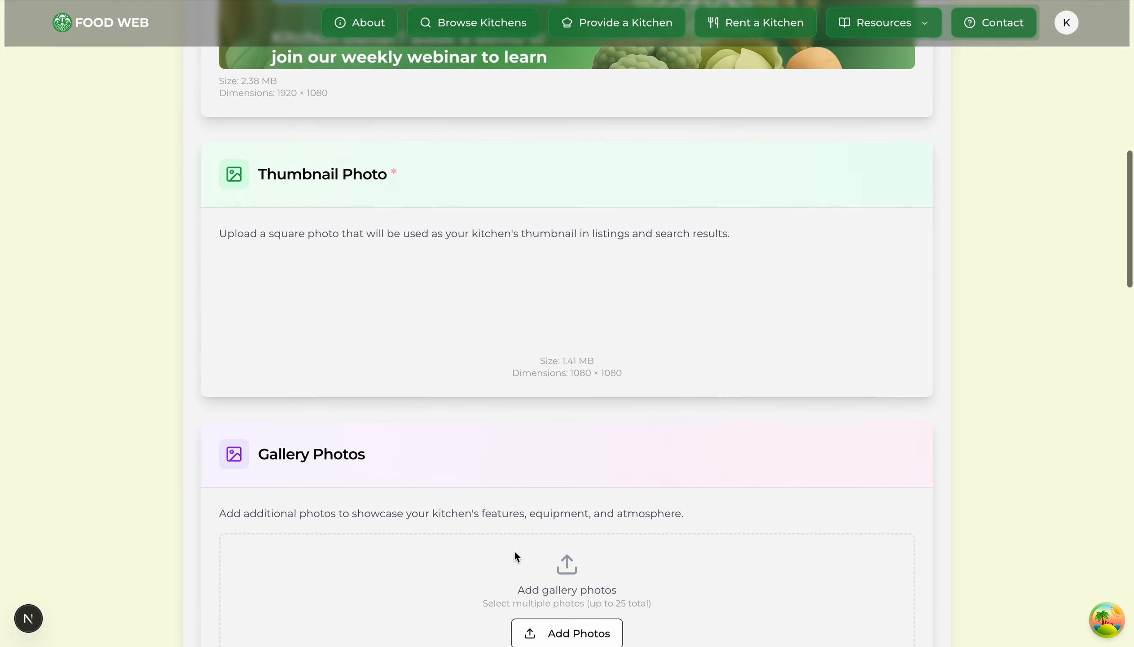
{"action": "scroll", "coordinate": [608, 456], "scroll_direction": "down", "scroll_amount": 12}
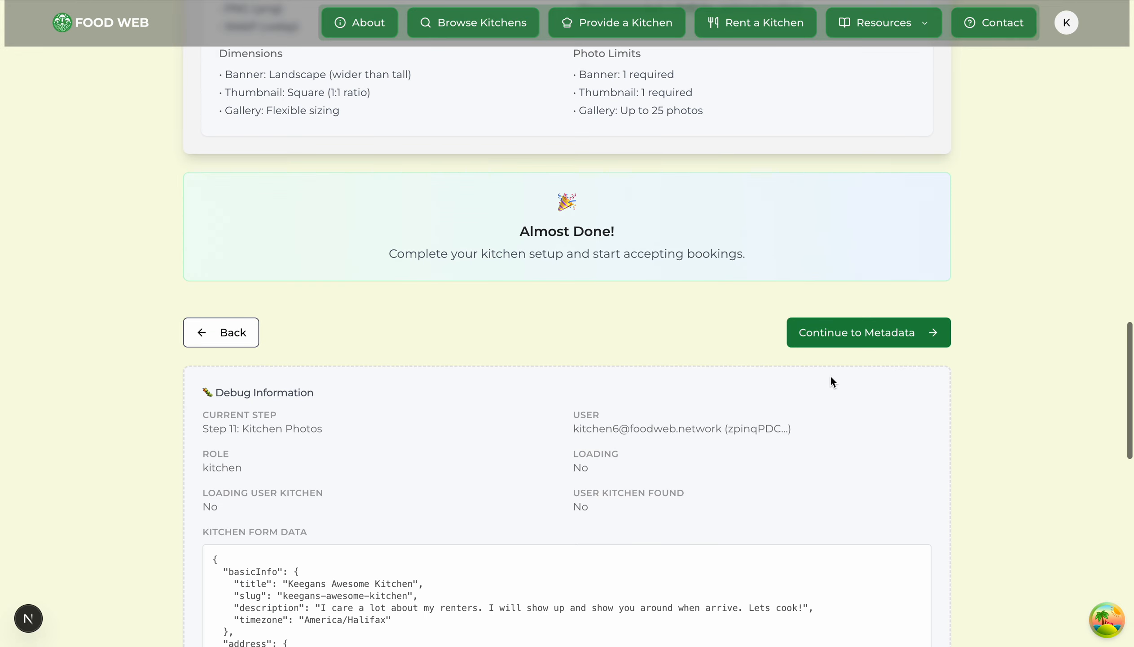
Step: Continue to the Kitchen Metadata & Discovery step
{"action": "left_click", "coordinate": [874, 334]}
{"action": "scroll", "coordinate": [665, 375], "scroll_direction": "down", "scroll_amount": 3}
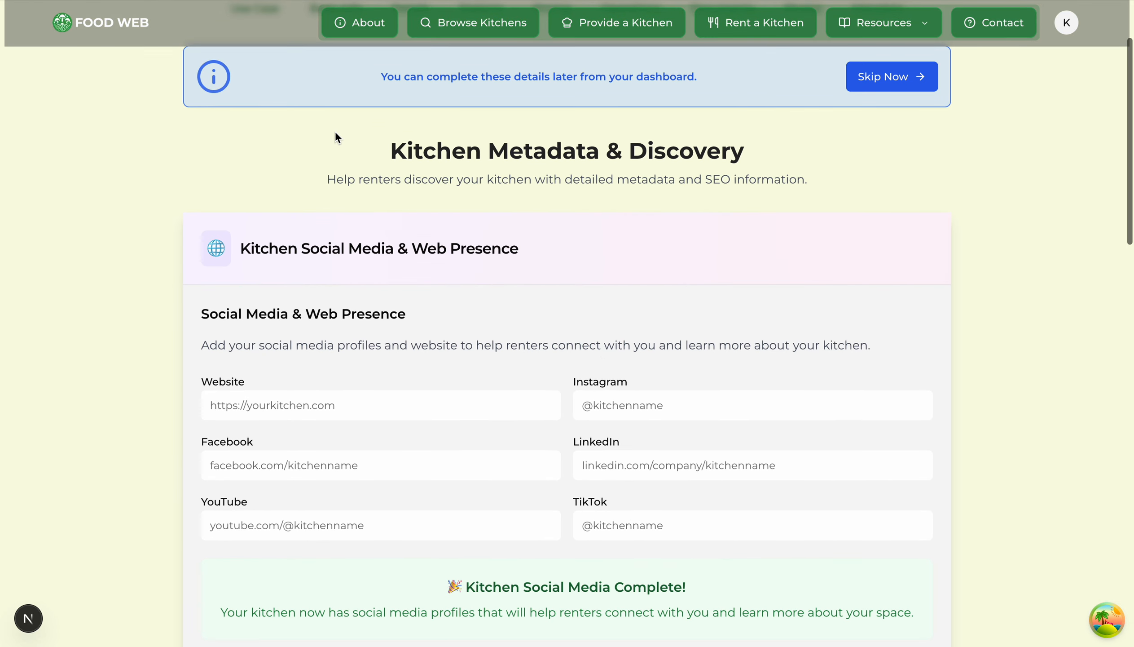
{"action": "left_click_drag", "start_coordinate": [391, 150], "coordinate": [805, 172]}
{"action": "left_click", "coordinate": [898, 178]}
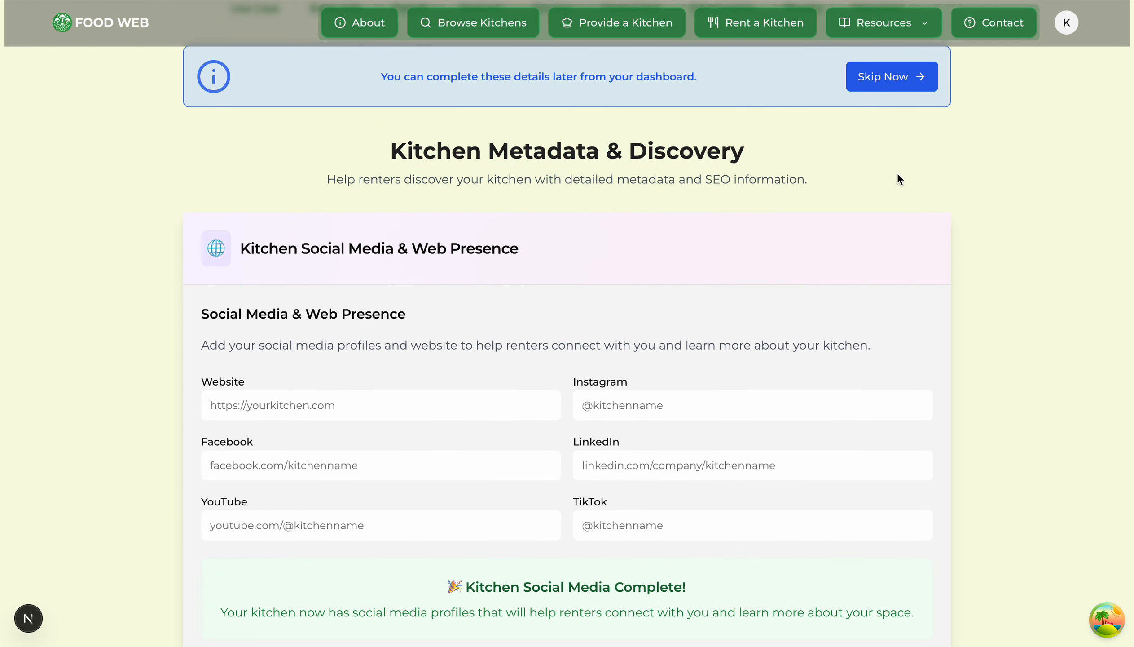
{"action": "scroll", "coordinate": [918, 189], "scroll_direction": "down", "scroll_amount": 2}
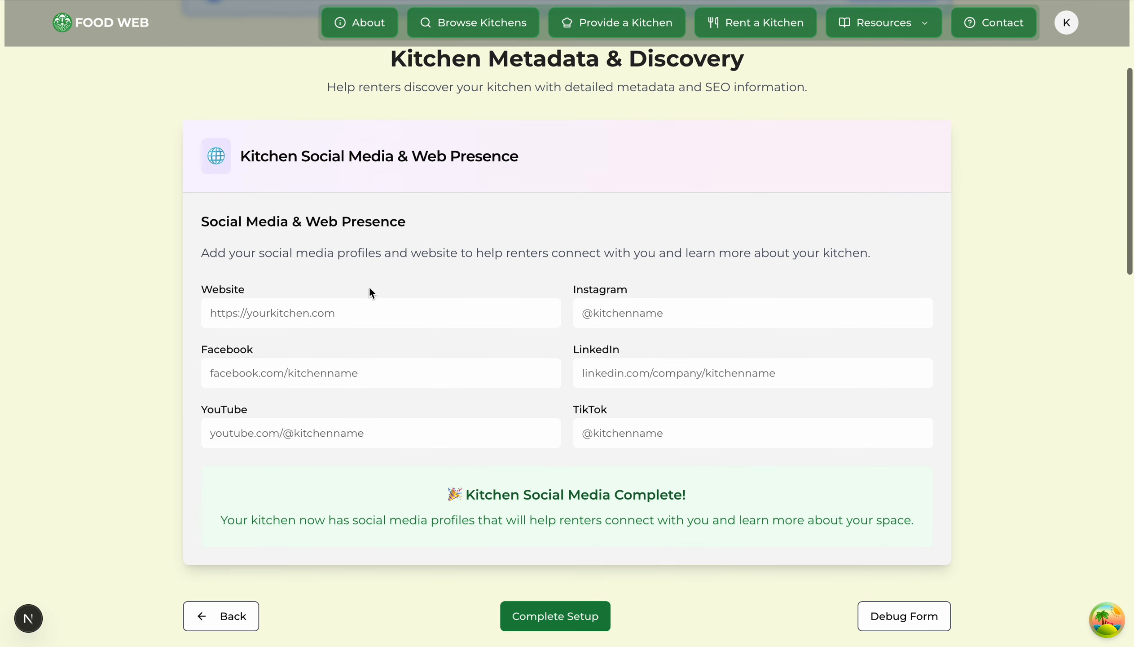
Step: Leave the website, Instagram and other social links blank and complete setup
{"action": "left_click", "coordinate": [319, 323]}
{"action": "left_click", "coordinate": [660, 304]}
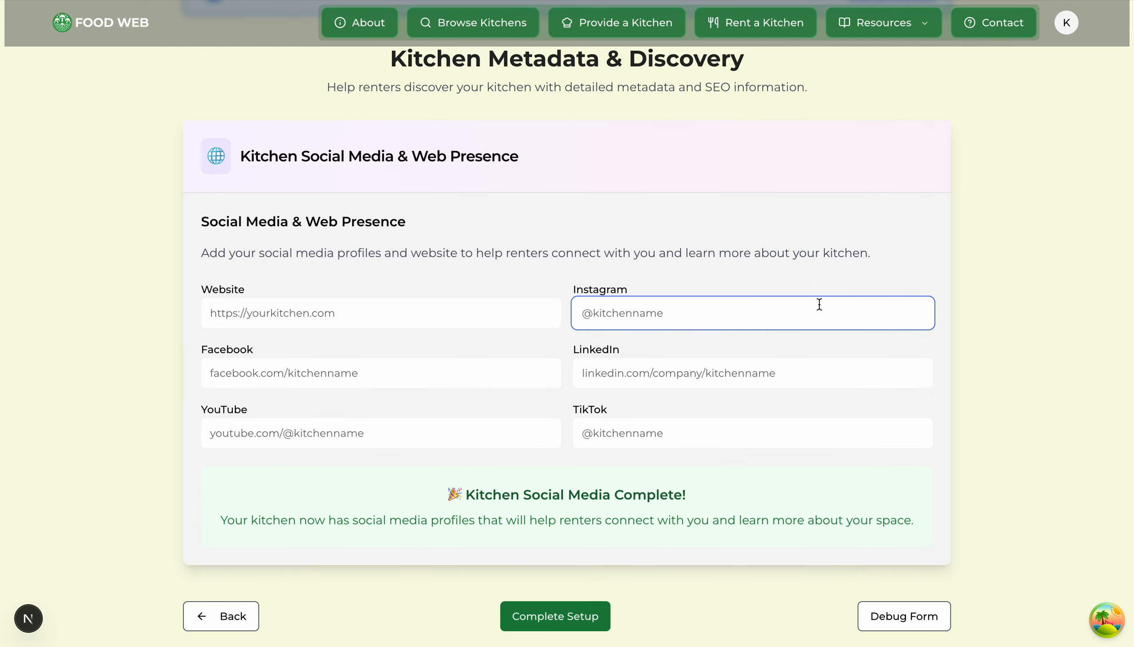
{"action": "scroll", "coordinate": [850, 302], "scroll_direction": "down", "scroll_amount": 1}
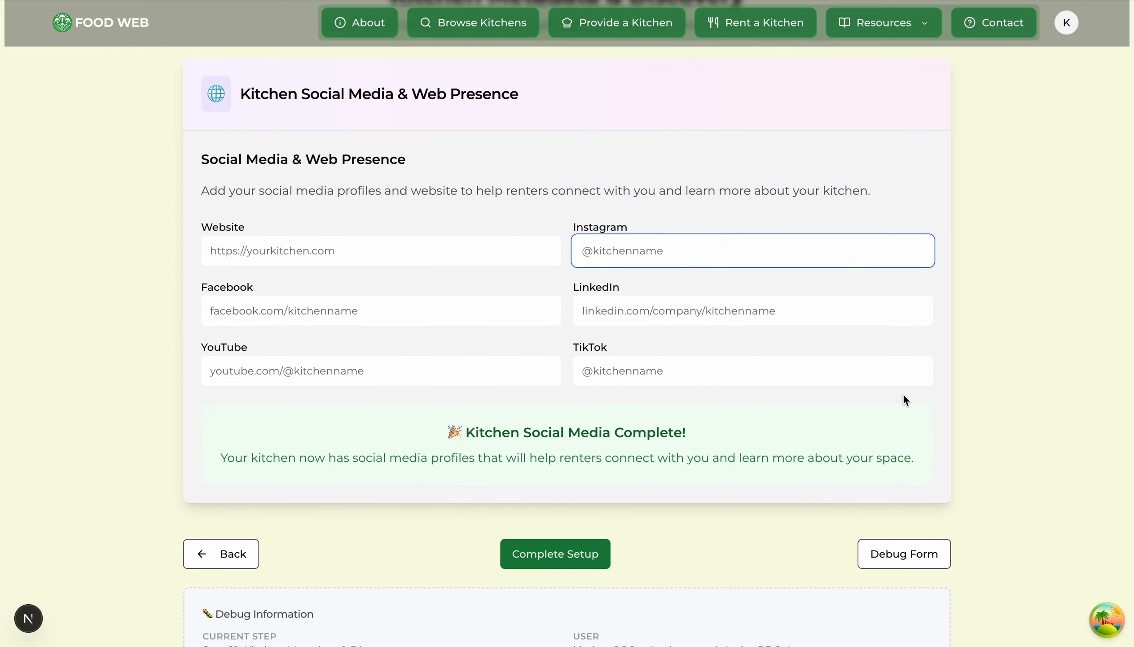
{"action": "scroll", "coordinate": [903, 466], "scroll_direction": "up", "scroll_amount": 5}
{"action": "scroll", "coordinate": [903, 465], "scroll_direction": "down", "scroll_amount": 1}
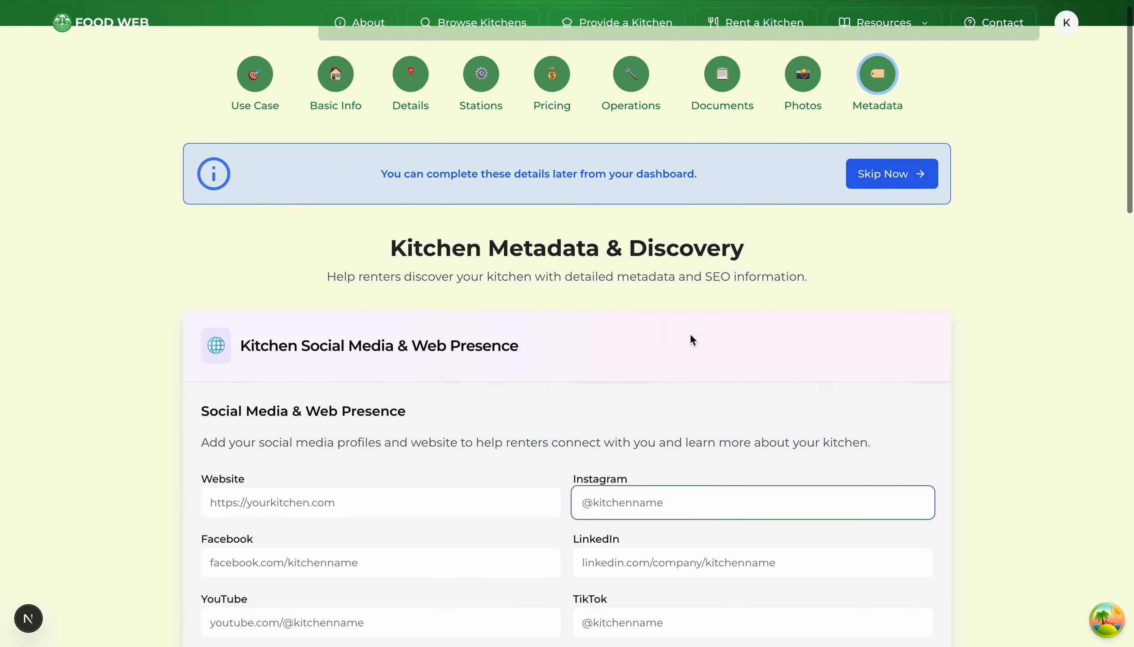
{"action": "scroll", "coordinate": [691, 332], "scroll_direction": "down", "scroll_amount": 3}
{"action": "scroll", "coordinate": [690, 333], "scroll_direction": "down", "scroll_amount": 1}
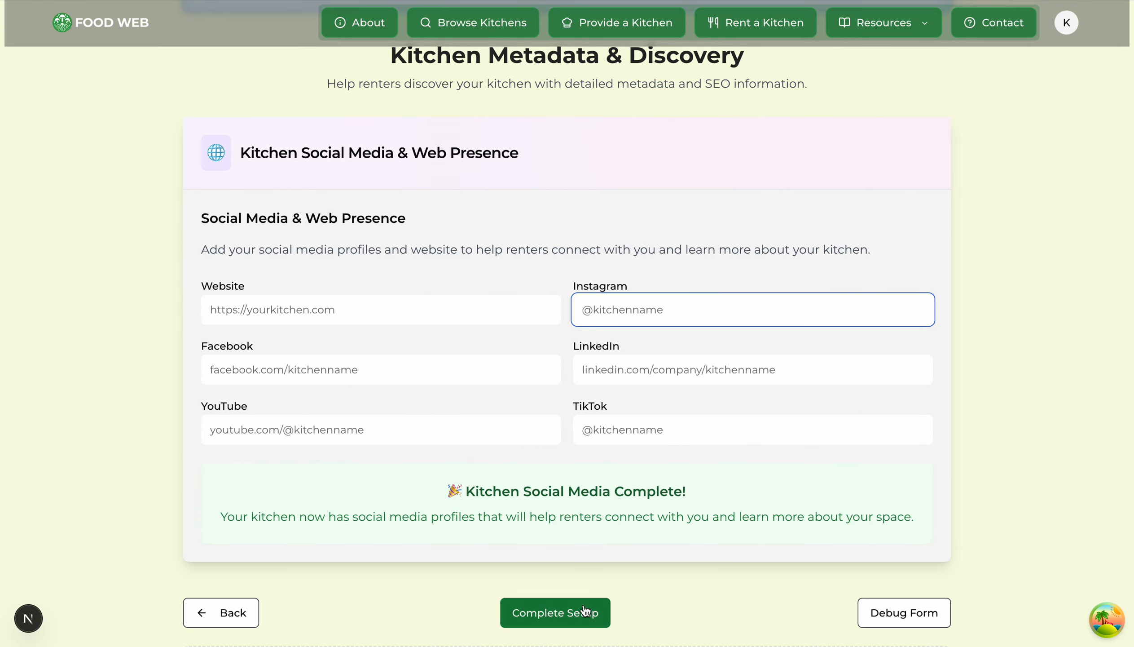
{"action": "left_click", "coordinate": [584, 611]}
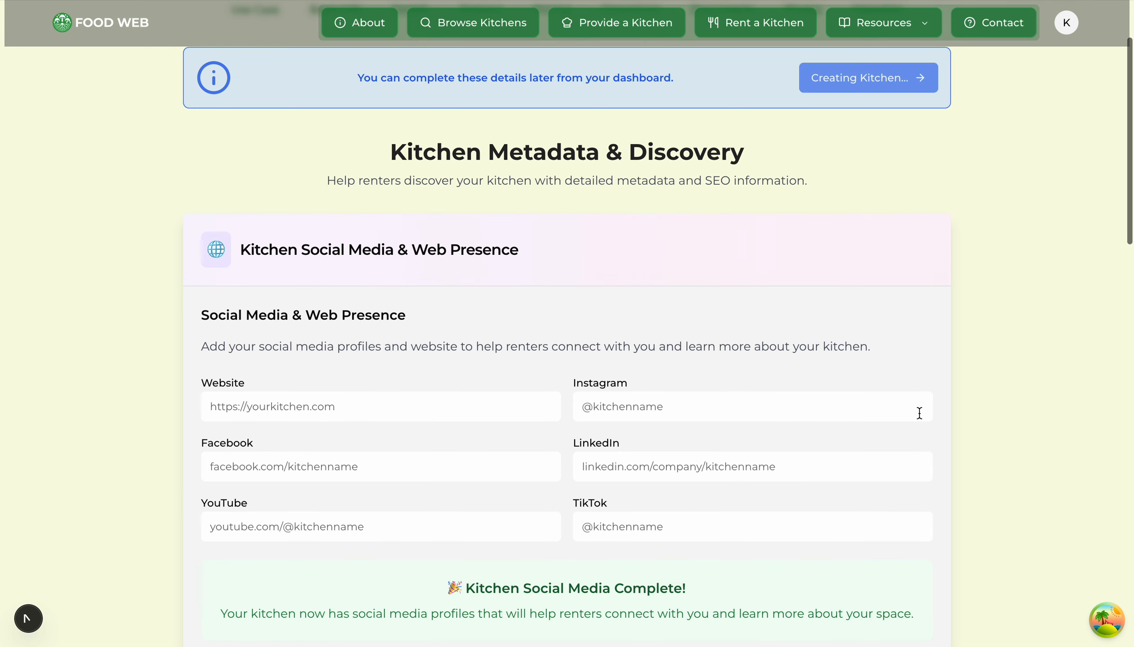
Step: Wait for the kitchen to be created and review the dashboard showing it pending approval
{"action": "scroll", "coordinate": [903, 313], "scroll_direction": "up", "scroll_amount": 1}
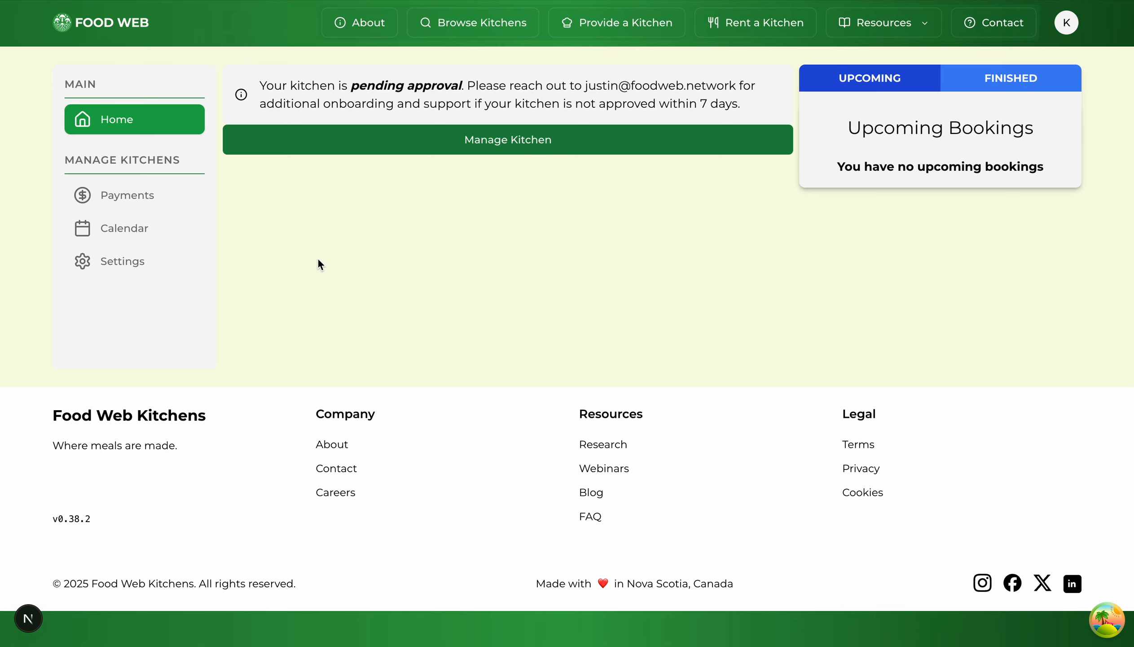
Step: In the calendar, set up a Monday, December 8 slot from 9:00 AM to 10:00 PM
{"action": "left_click", "coordinate": [153, 230]}
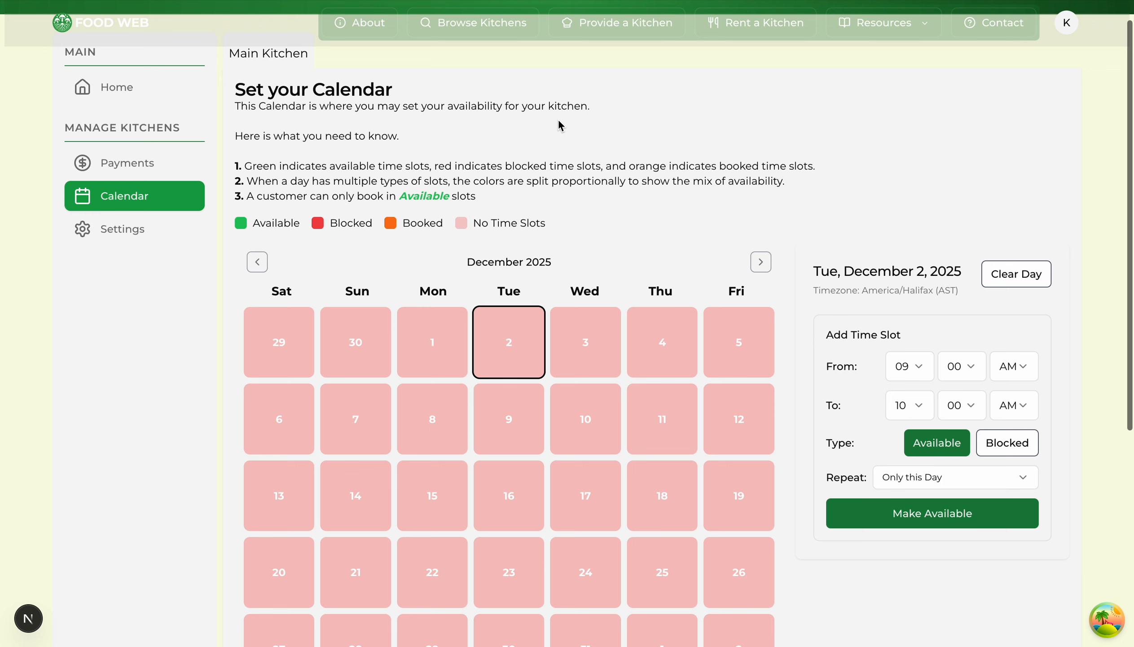
{"action": "left_click", "coordinate": [427, 420]}
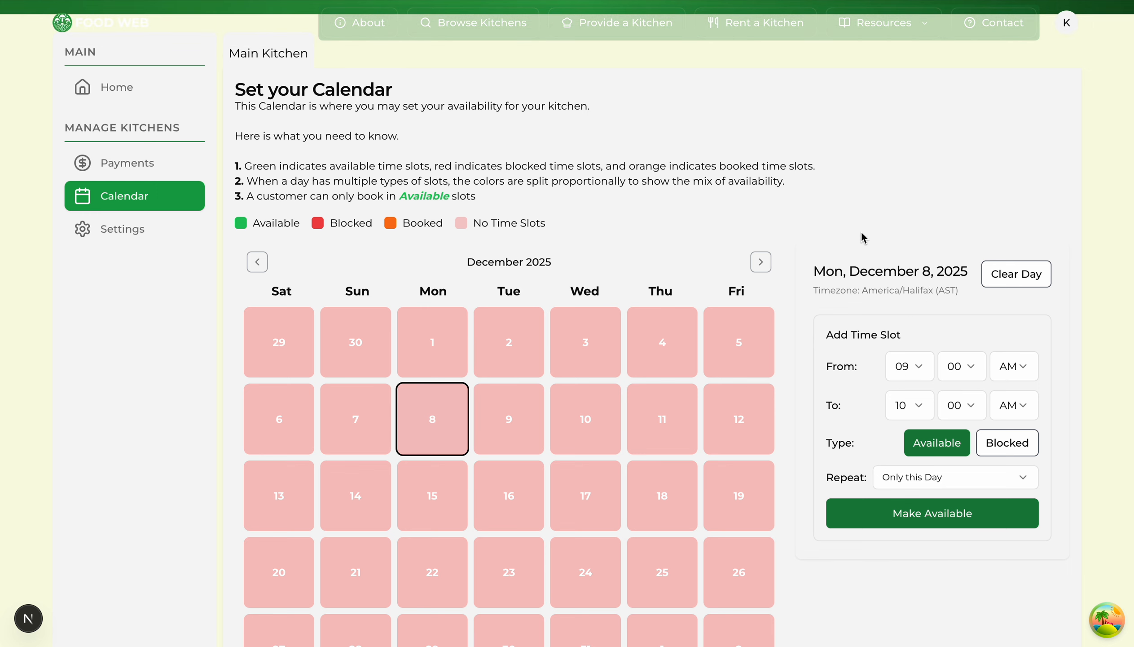
{"action": "scroll", "coordinate": [932, 210], "scroll_direction": "down", "scroll_amount": 1}
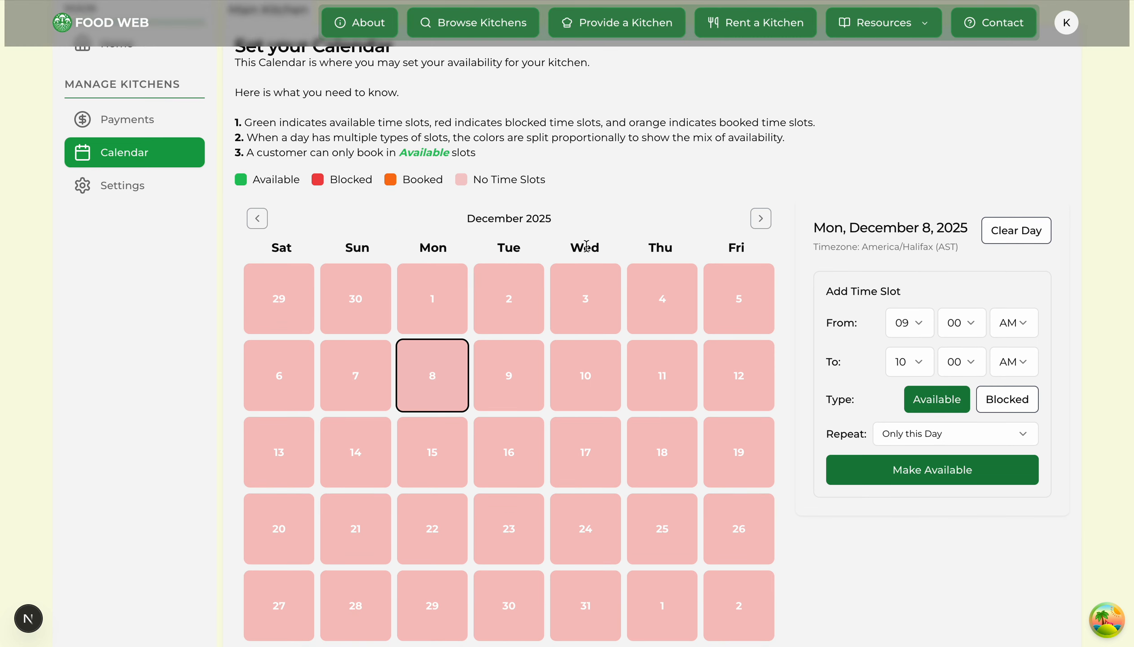
{"action": "left_click", "coordinate": [1022, 370]}
{"action": "left_click", "coordinate": [1025, 420]}
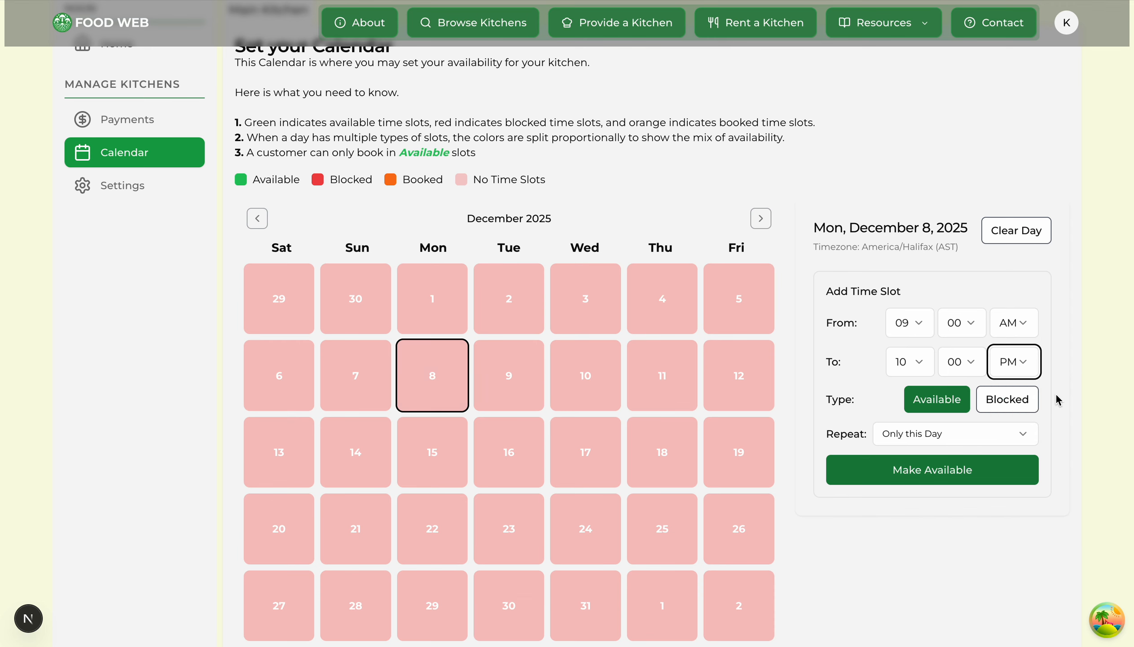
{"action": "left_click", "coordinate": [820, 185]}
Step: Make the slot repeat weekly for 10 weeks and mark it available
{"action": "scroll", "coordinate": [820, 185], "scroll_direction": "down", "scroll_amount": 1}
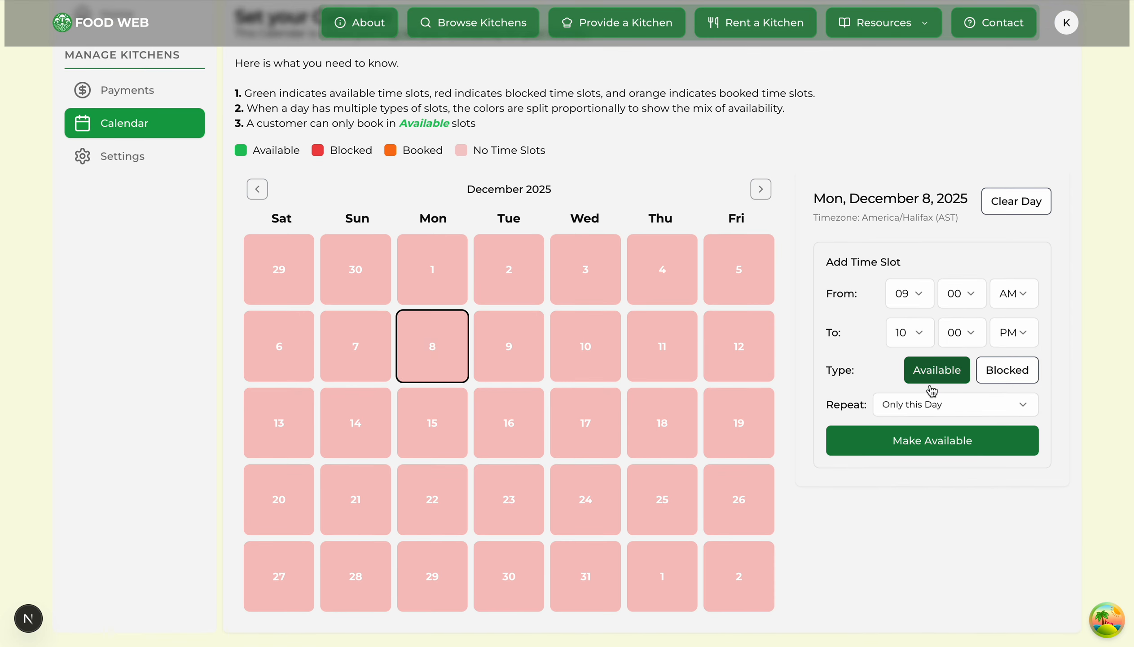
{"action": "left_click", "coordinate": [957, 405]}
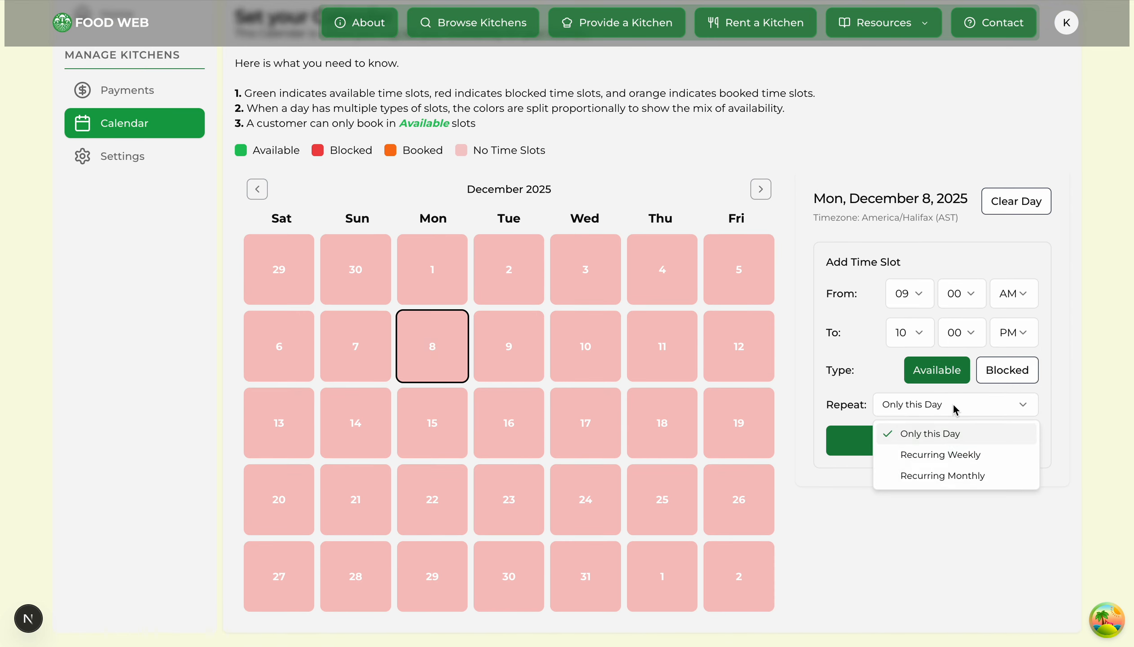
{"action": "left_click", "coordinate": [972, 466]}
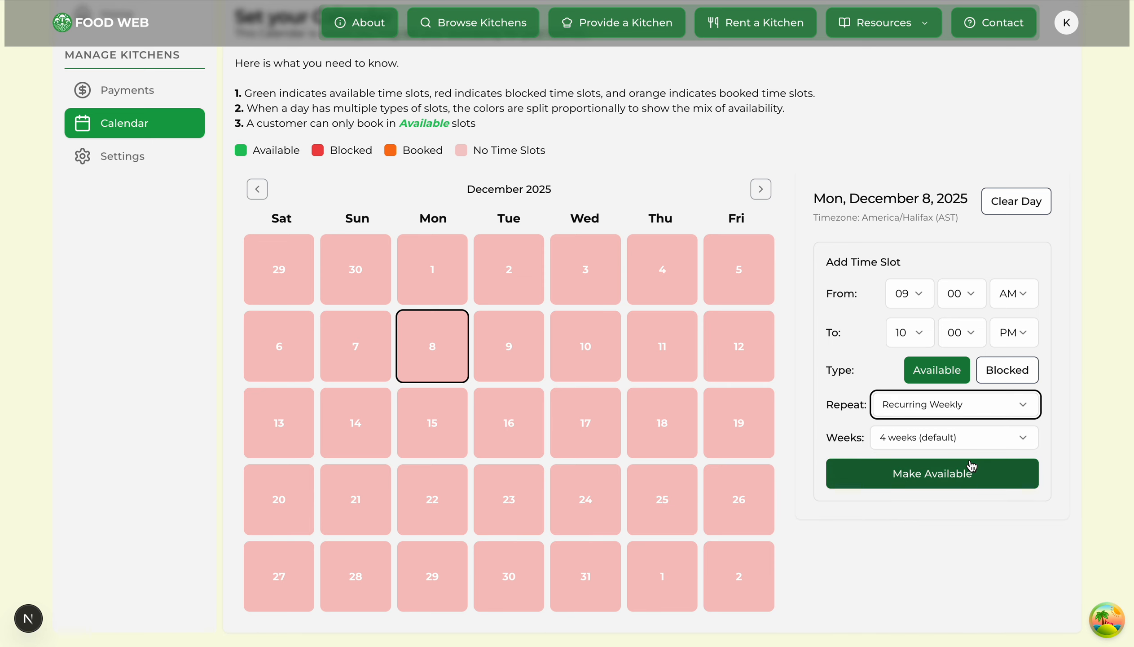
{"action": "left_click", "coordinate": [989, 441]}
{"action": "left_click", "coordinate": [929, 367]}
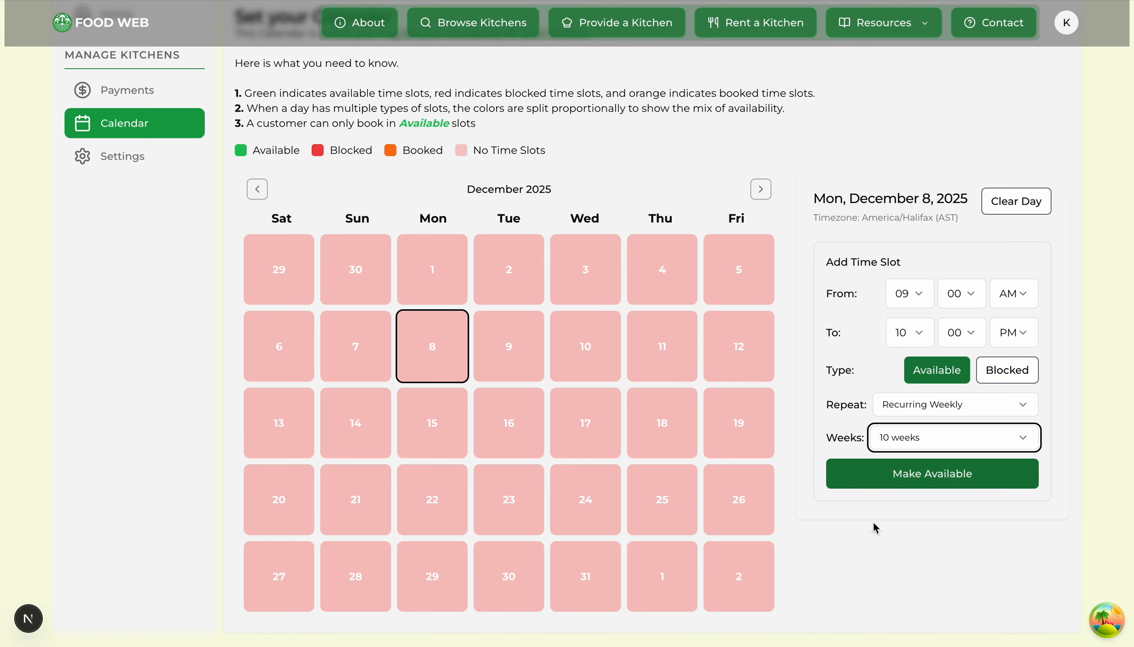
{"action": "left_click", "coordinate": [870, 572]}
{"action": "left_click", "coordinate": [929, 481]}
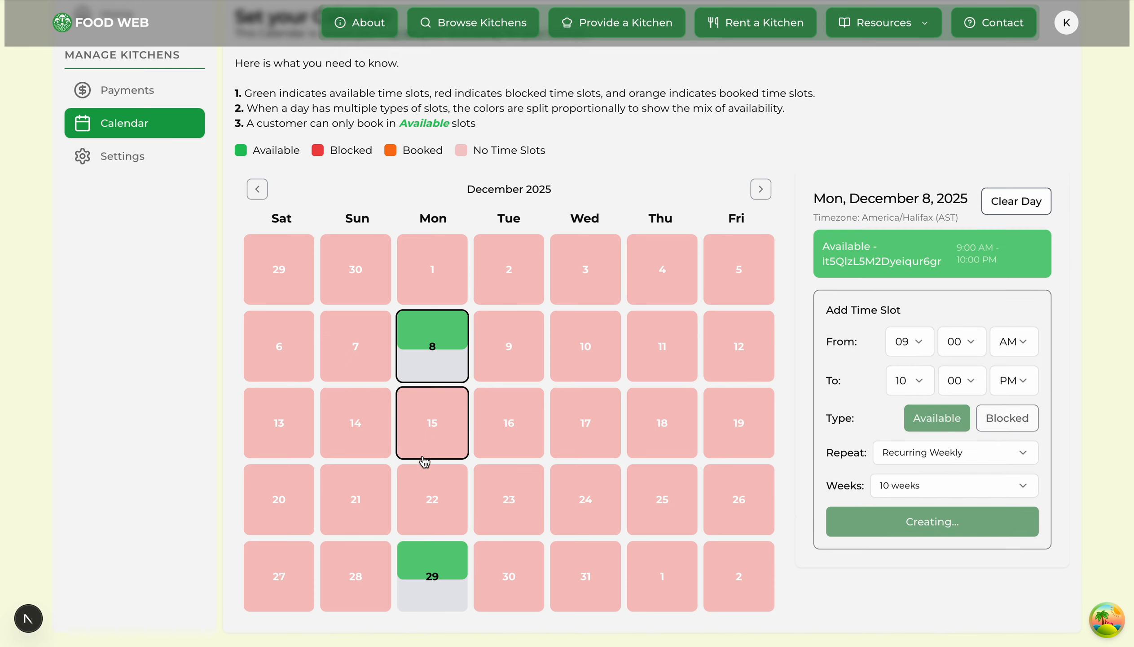
Step: Browse the calendar through February and December 2025, settling on January 2026
{"action": "left_click", "coordinate": [761, 189]}
{"action": "left_click", "coordinate": [763, 191]}
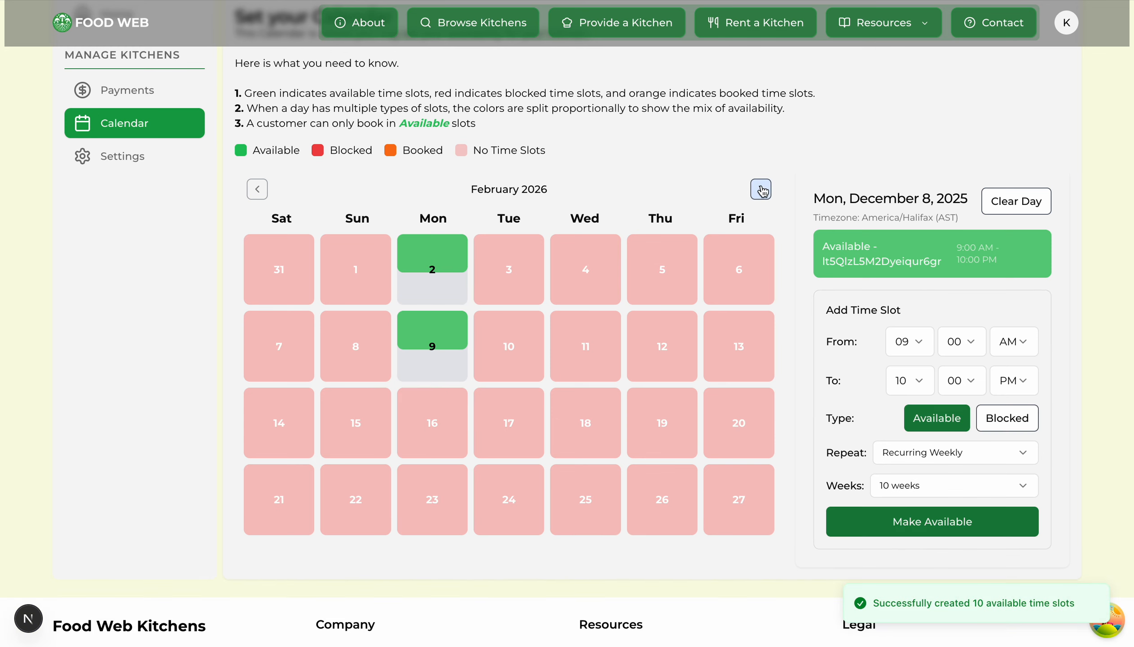
{"action": "left_click", "coordinate": [257, 190]}
{"action": "left_click", "coordinate": [257, 189]}
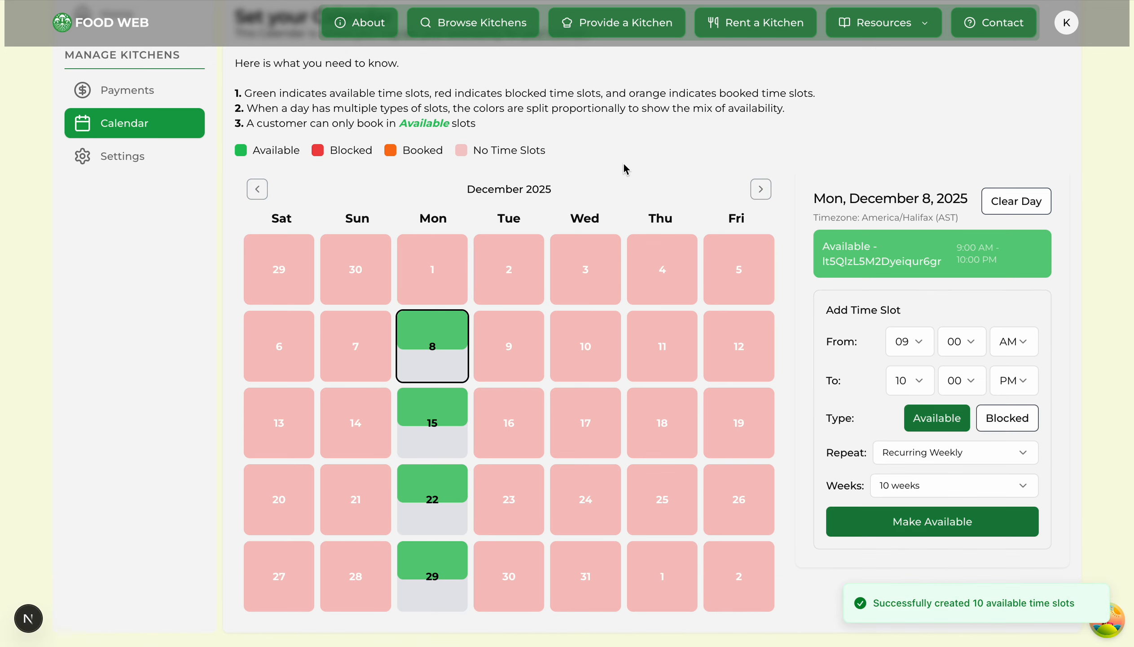
{"action": "scroll", "coordinate": [626, 169], "scroll_direction": "down", "scroll_amount": 1}
{"action": "left_click", "coordinate": [760, 164]}
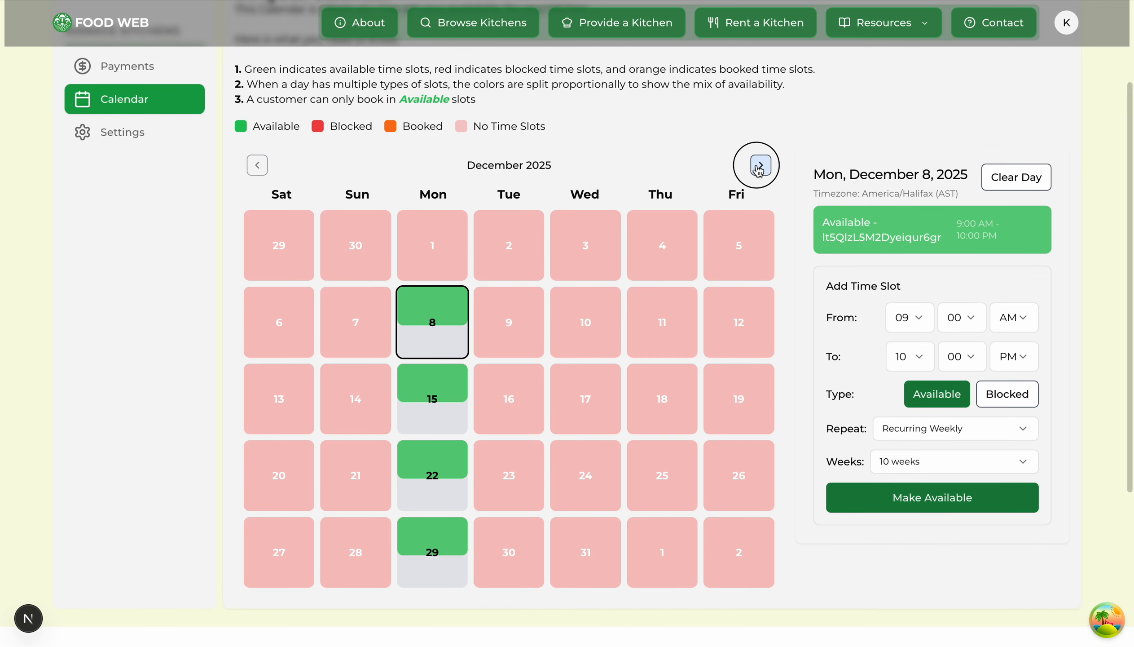
Step: Inspect January 5's 9:00 AM–10:00 PM available slot and check January 6 for slots
{"action": "left_click", "coordinate": [439, 301]}
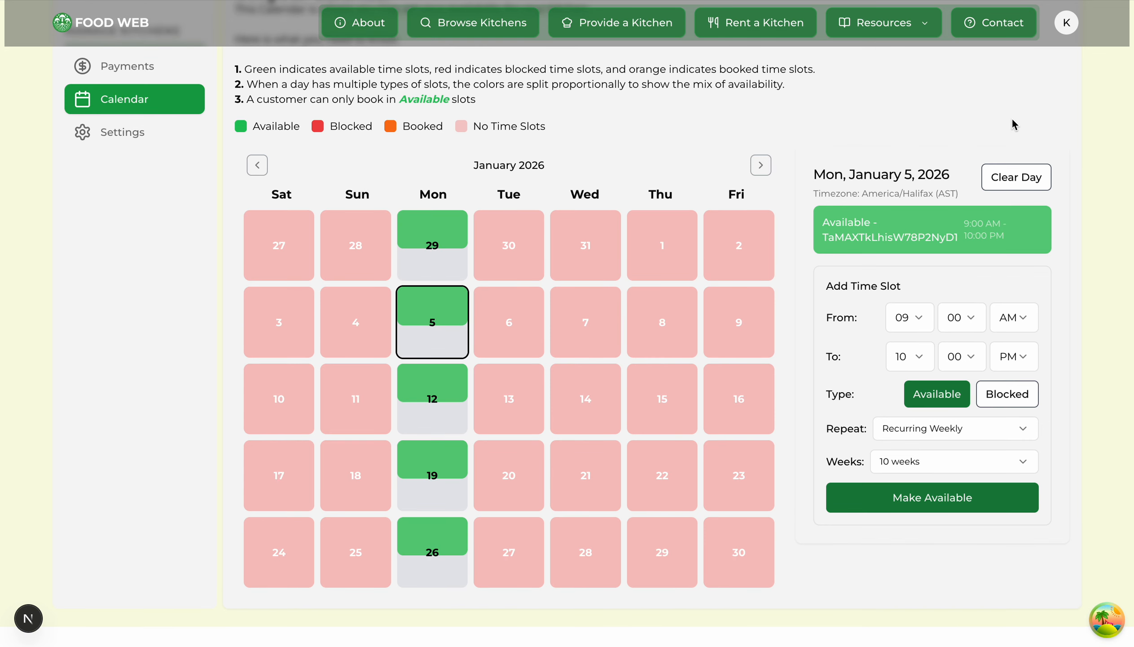
{"action": "left_click", "coordinate": [509, 332]}
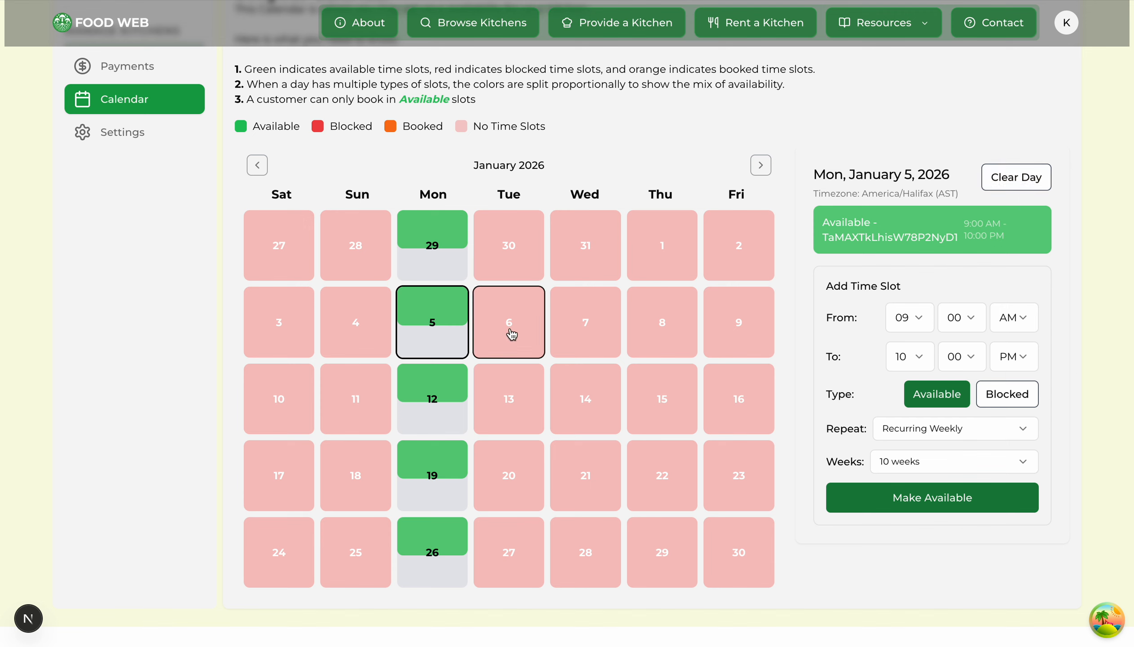
{"action": "left_click", "coordinate": [462, 335]}
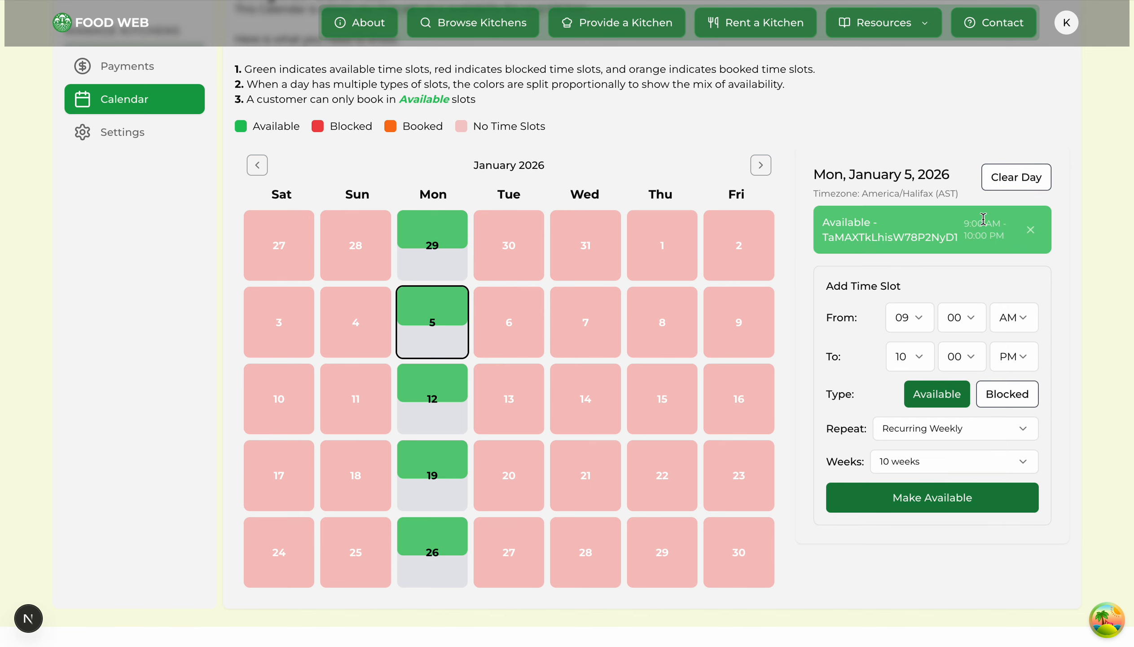
{"action": "left_click_drag", "start_coordinate": [812, 175], "coordinate": [962, 181]}
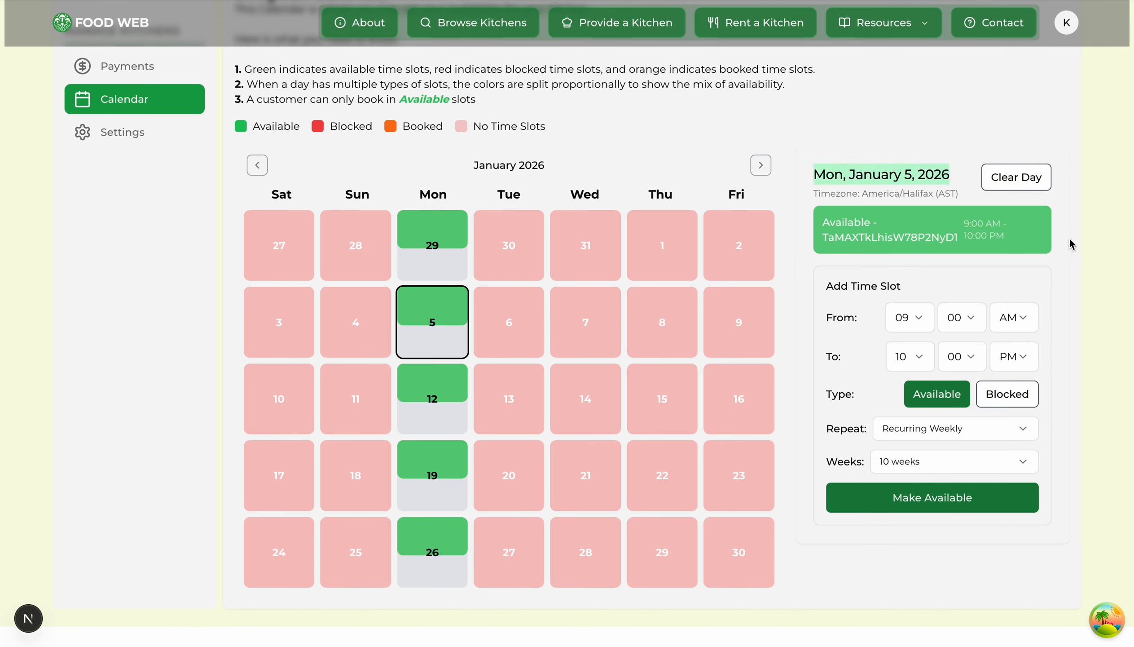
{"action": "mouse_move", "coordinate": [1036, 241]}
{"action": "left_click_drag", "start_coordinate": [829, 222], "coordinate": [985, 252]}
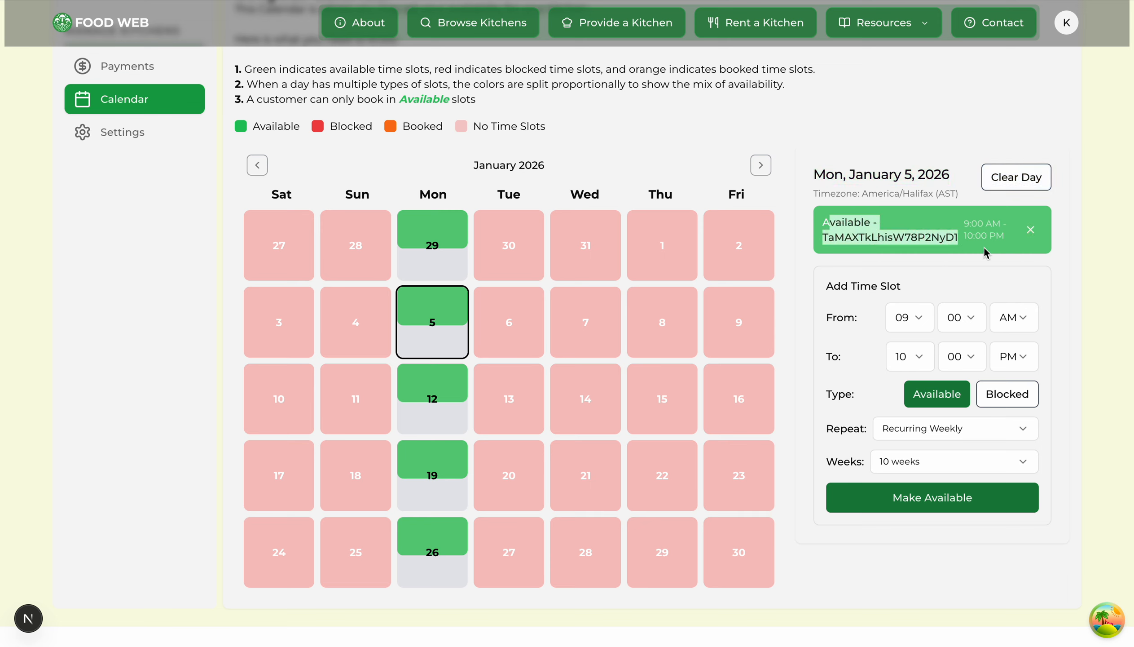
Step: Delete January 5's 9:00 AM–10:00 PM Available slot card, then return to the dashboard Home
{"action": "left_click", "coordinate": [1031, 231]}
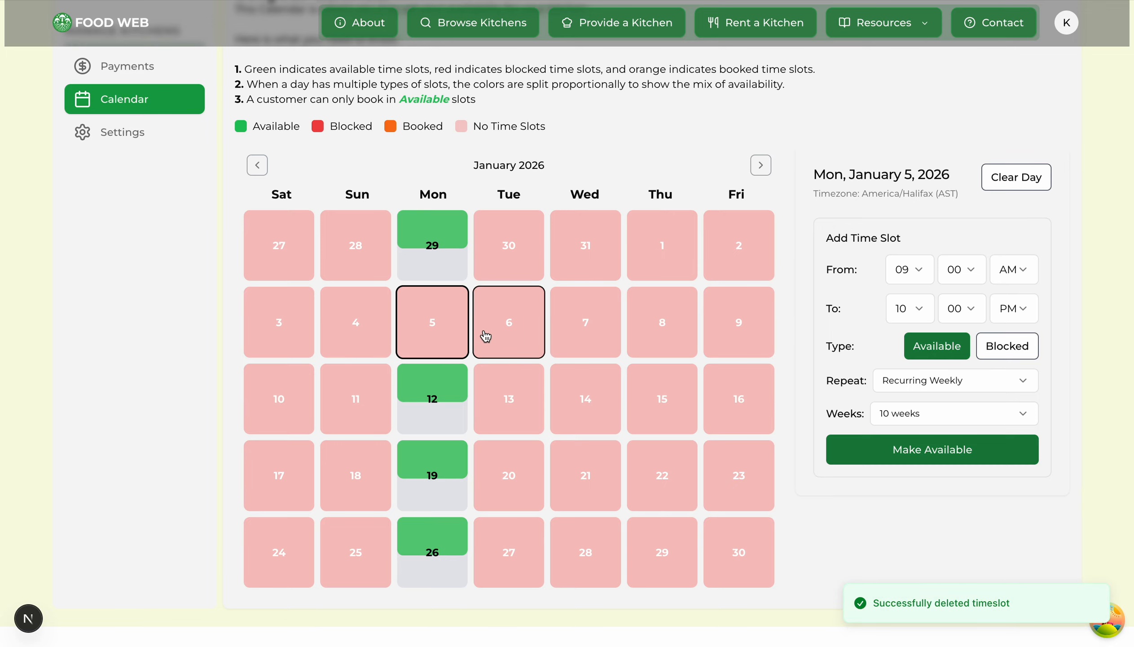
{"action": "scroll", "coordinate": [501, 337], "scroll_direction": "up", "scroll_amount": 1}
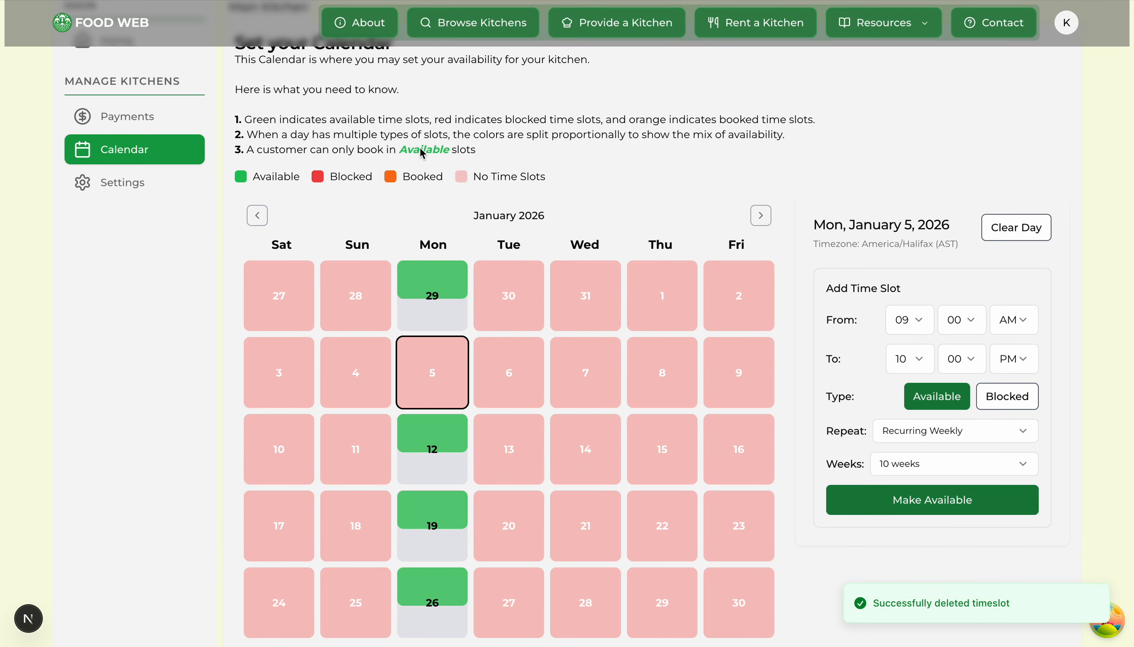
{"action": "scroll", "coordinate": [509, 180], "scroll_direction": "up", "scroll_amount": 2}
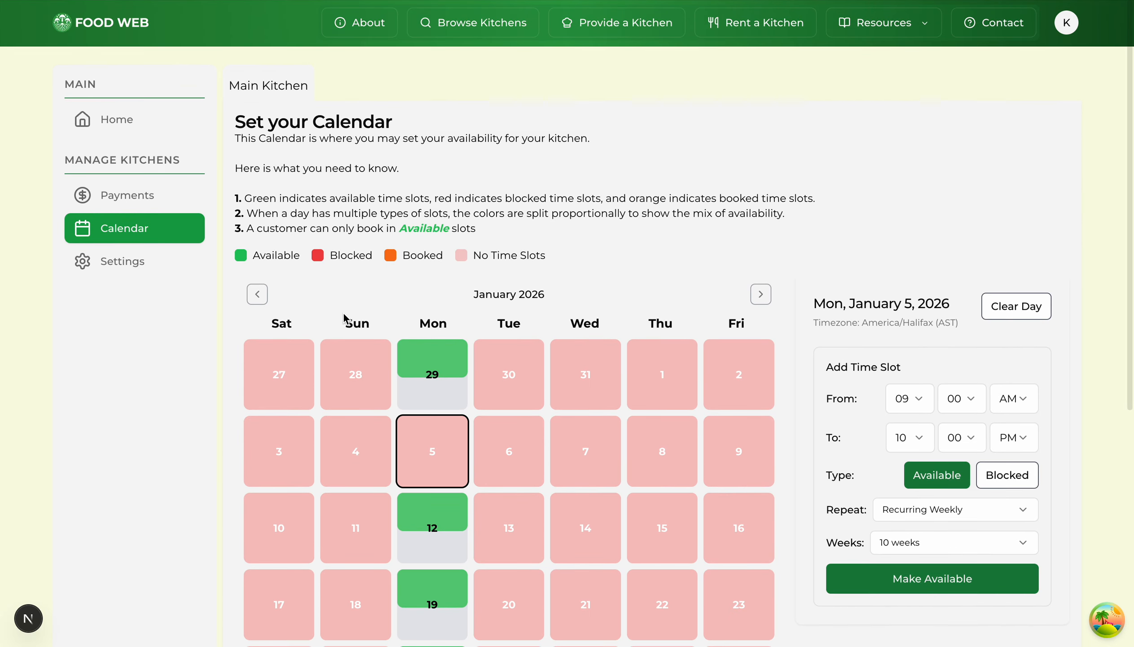
{"action": "scroll", "coordinate": [344, 320], "scroll_direction": "down", "scroll_amount": 3}
{"action": "scroll", "coordinate": [534, 111], "scroll_direction": "up", "scroll_amount": 3}
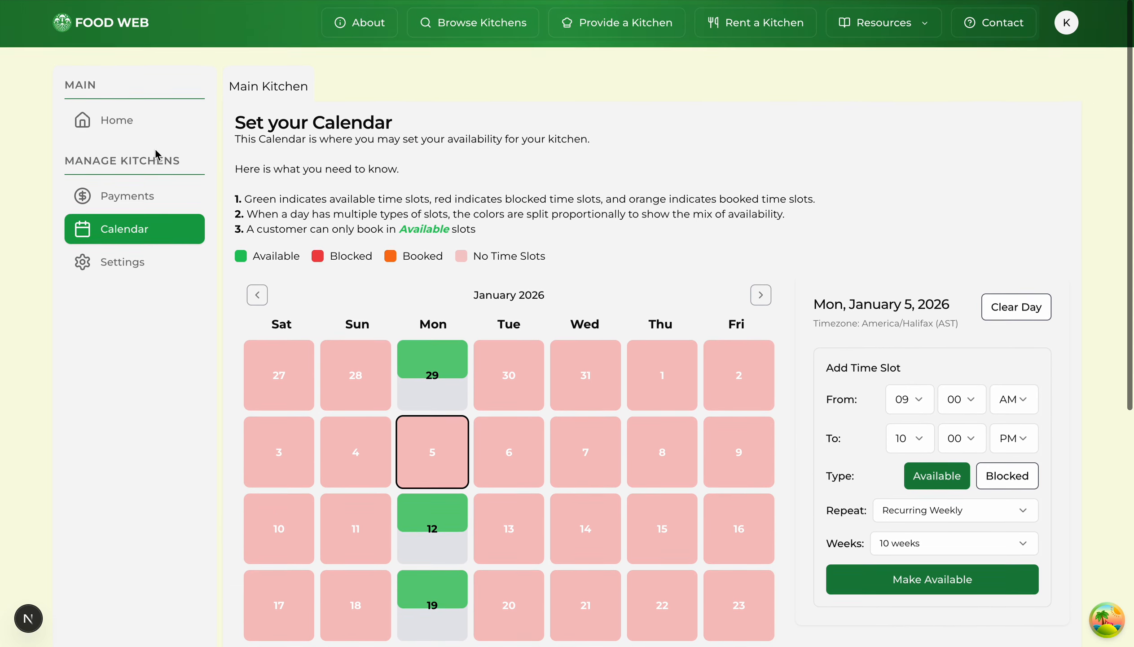
{"action": "left_click", "coordinate": [130, 130]}
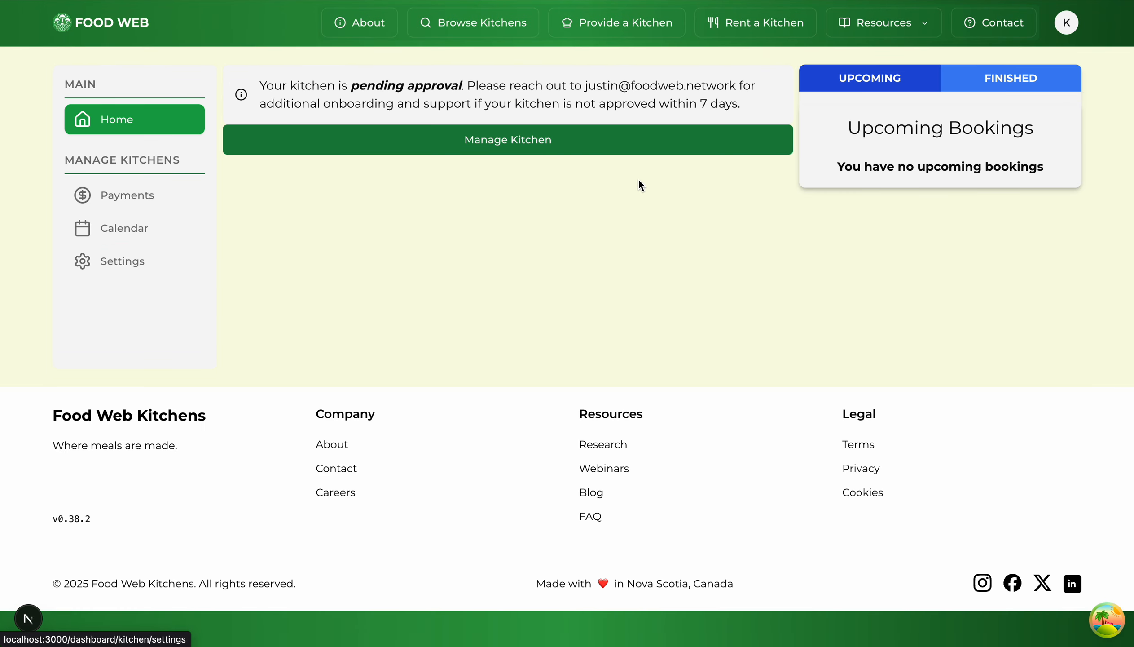